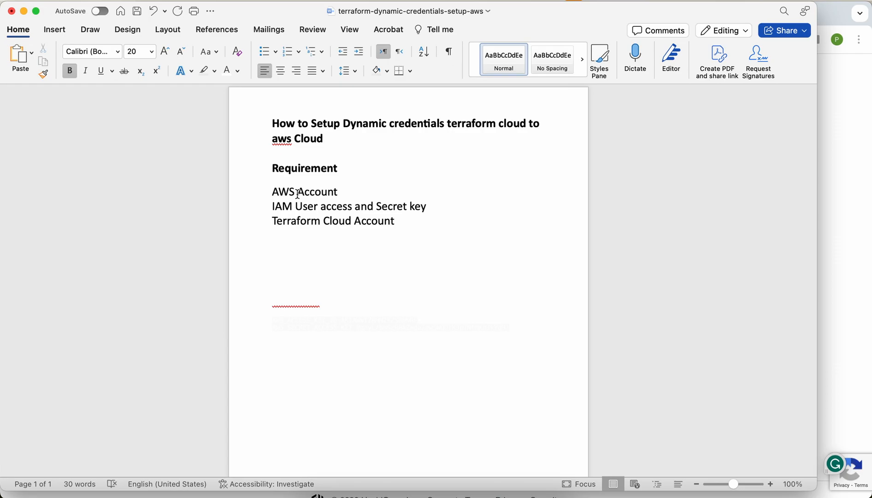
Step: Switch from Word to Chrome, where the Terraform Cloud sign-in page is open
{"action": "left_click", "coordinate": [413, 496]}
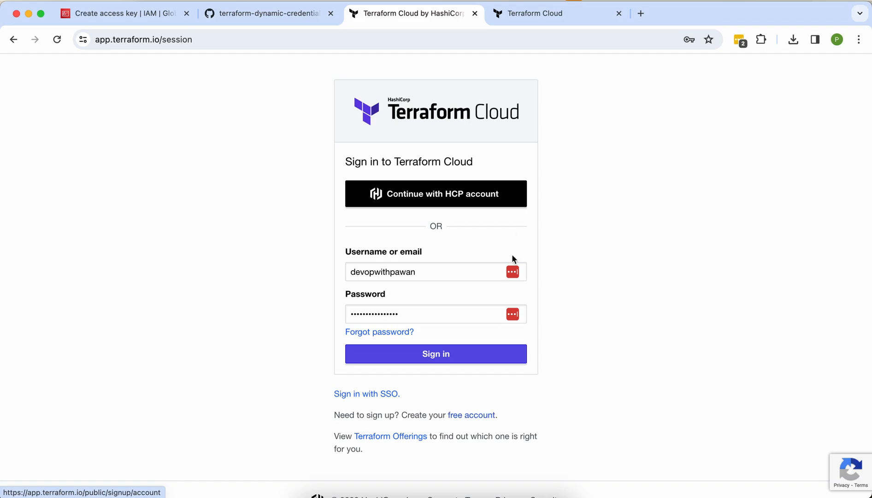
Step: Check the signup tab, then sign in to Terraform Cloud with the saved credentials
{"action": "left_click", "coordinate": [527, 14]}
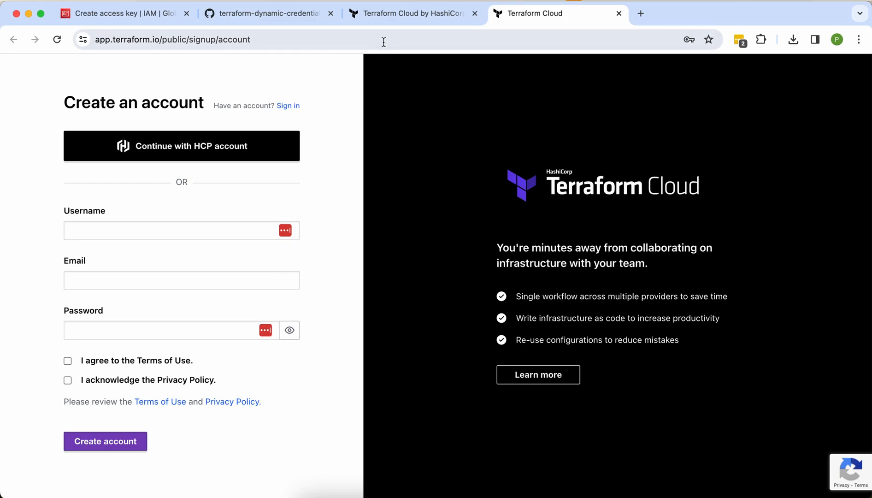
{"action": "left_click", "coordinate": [388, 16]}
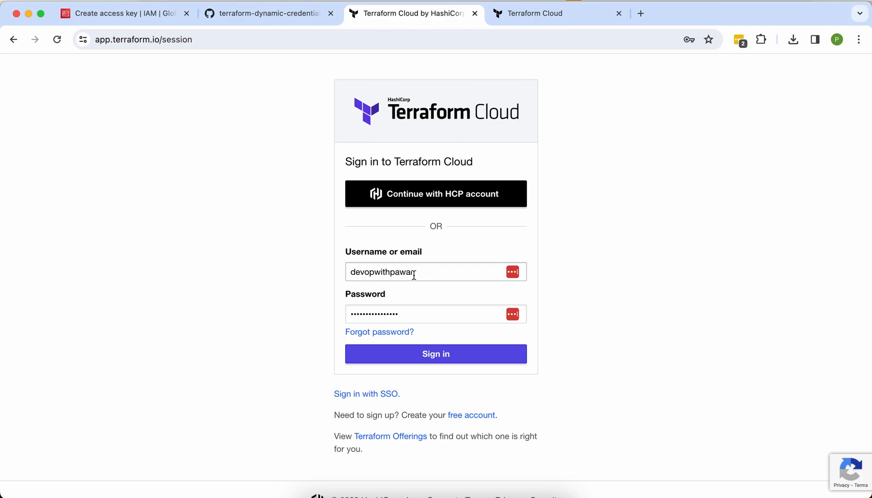
{"action": "left_click", "coordinate": [441, 355]}
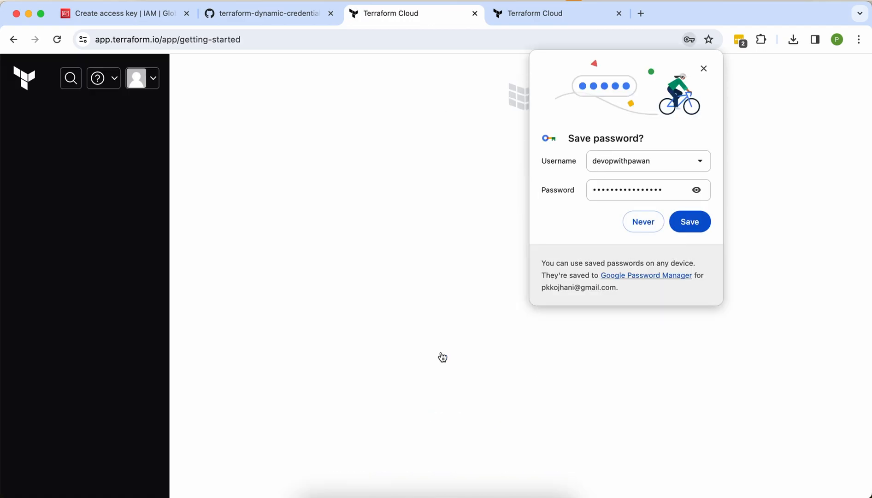
Step: Dismiss the save-password offer and open the Organizations list in User Settings
{"action": "left_click", "coordinate": [651, 232]}
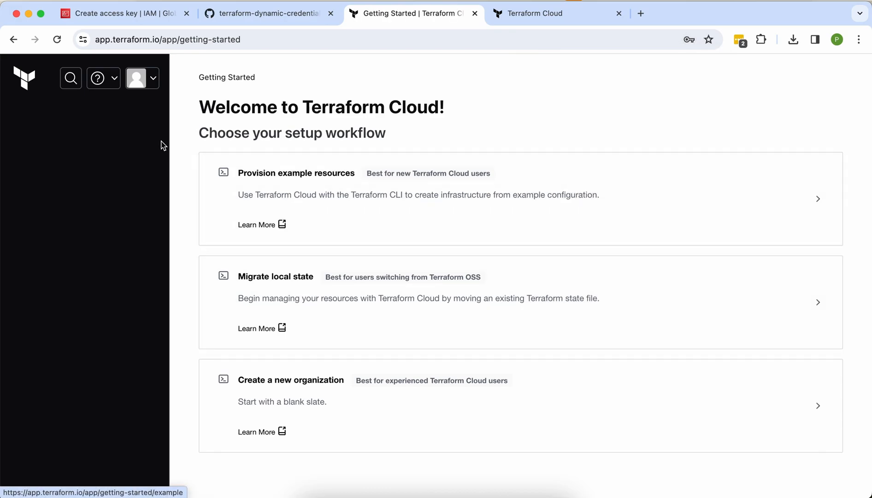
{"action": "left_click", "coordinate": [154, 87]}
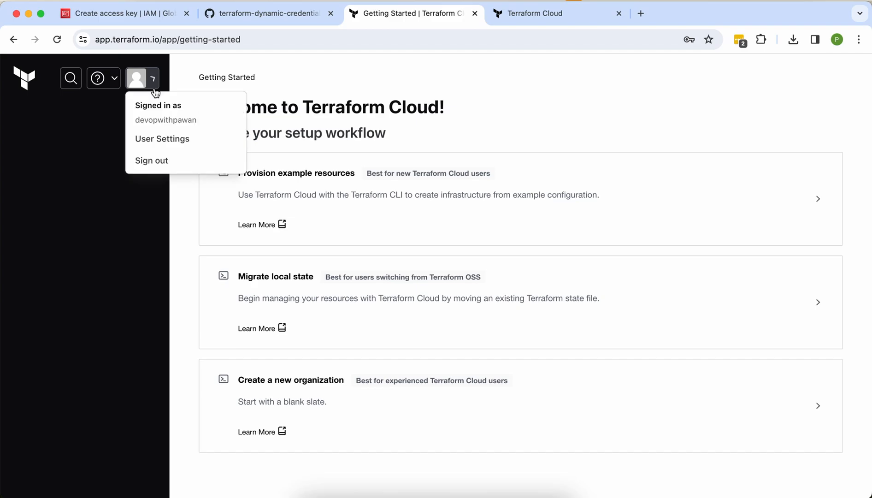
{"action": "left_click", "coordinate": [147, 141]}
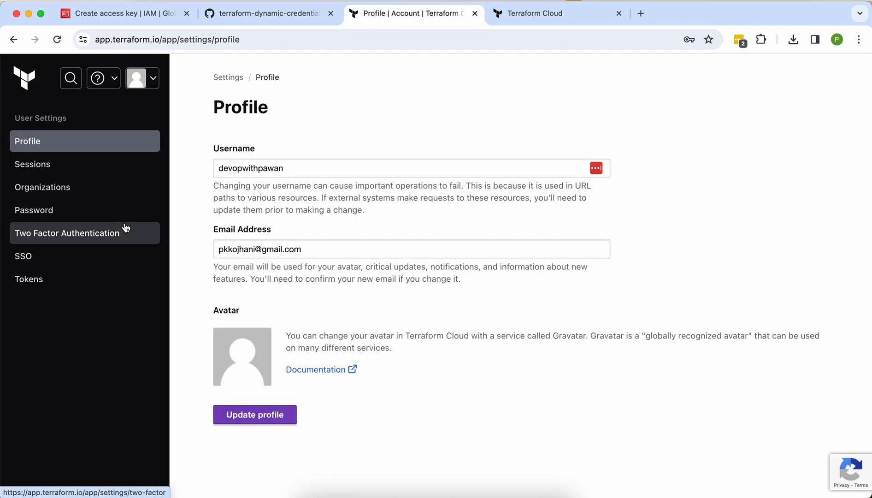
{"action": "left_click", "coordinate": [53, 191]}
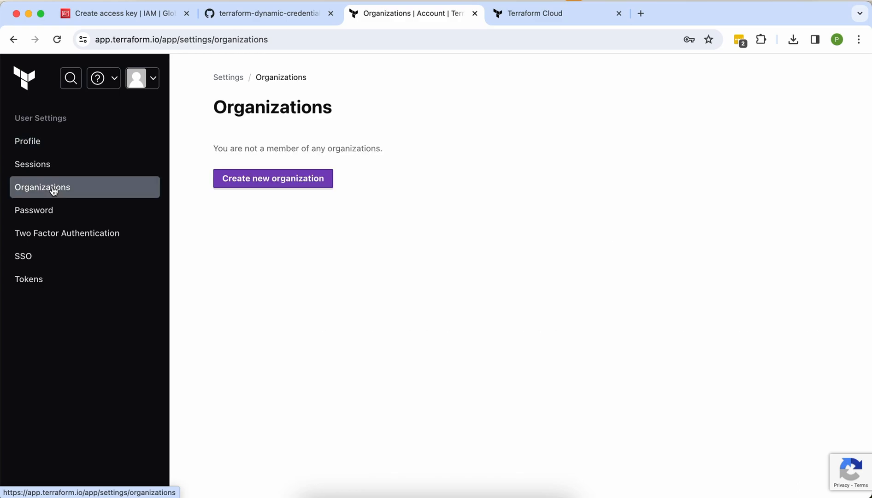
Step: Create a new organization, typing 'dev' and accepting the suggested name
{"action": "left_click", "coordinate": [249, 179]}
{"action": "left_click", "coordinate": [252, 184]}
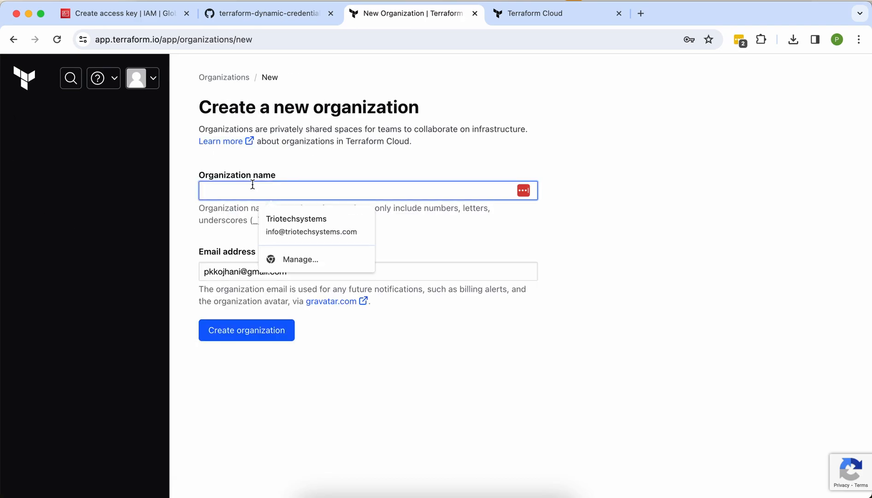
{"action": "type", "text": "devopswithpawan"}
{"action": "left_click", "coordinate": [297, 220]}
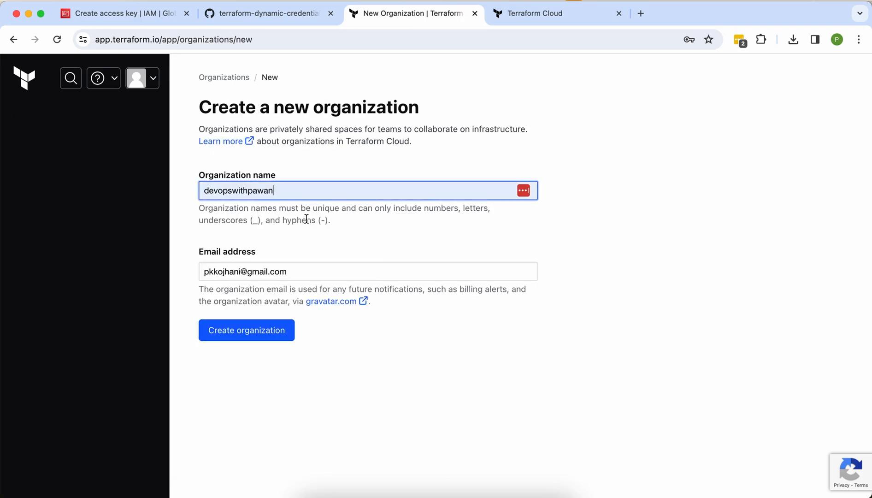
{"action": "left_click", "coordinate": [252, 335]}
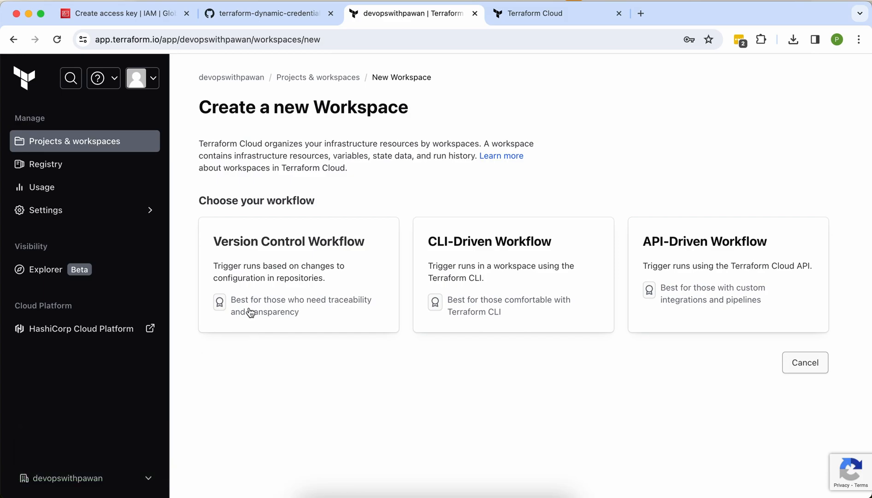
Step: Choose the GitHub version control workflow and select the terraform-dynamic-credentials-setup-aws repository
{"action": "left_click", "coordinate": [296, 307]}
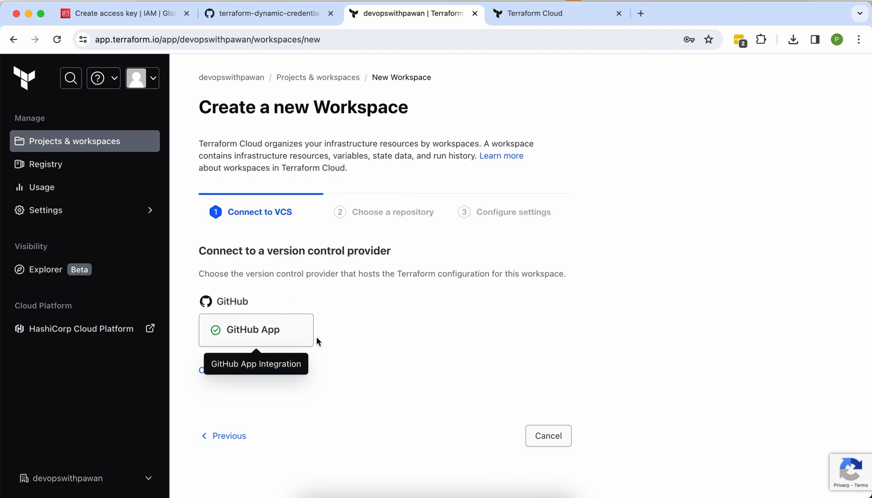
{"action": "left_click", "coordinate": [257, 343]}
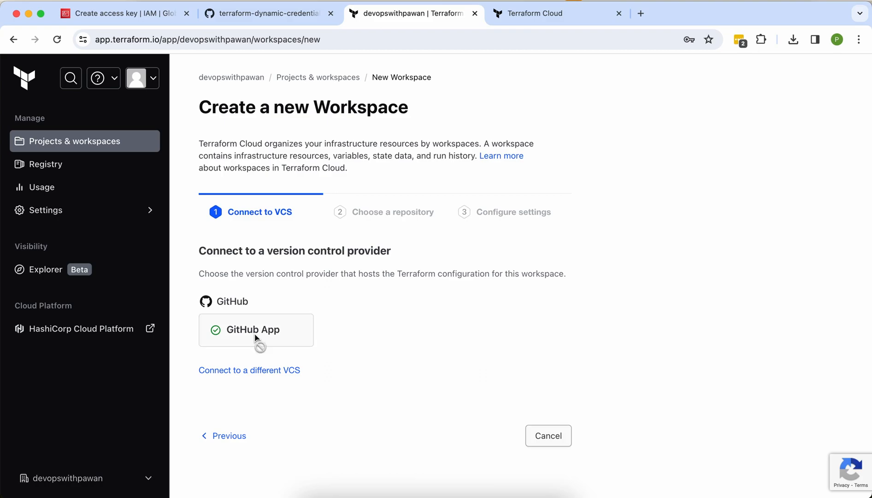
{"action": "scroll", "coordinate": [256, 339], "scroll_direction": "down", "scroll_amount": 3}
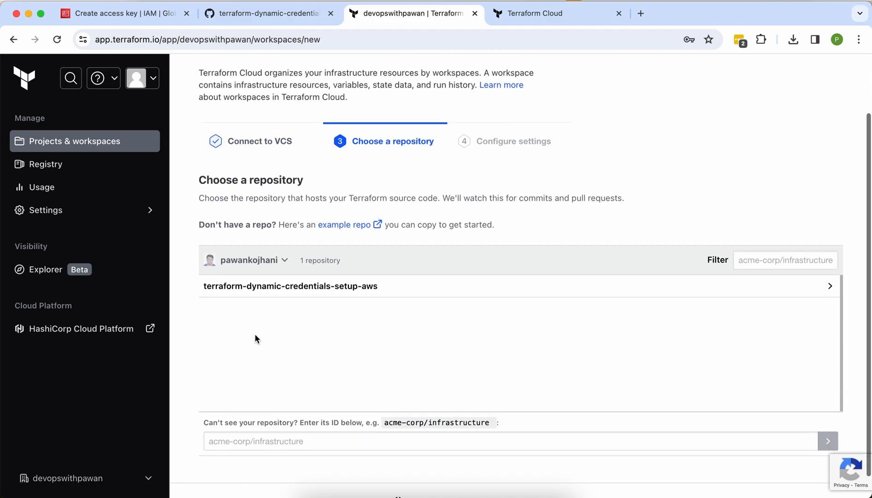
{"action": "left_click", "coordinate": [292, 296]}
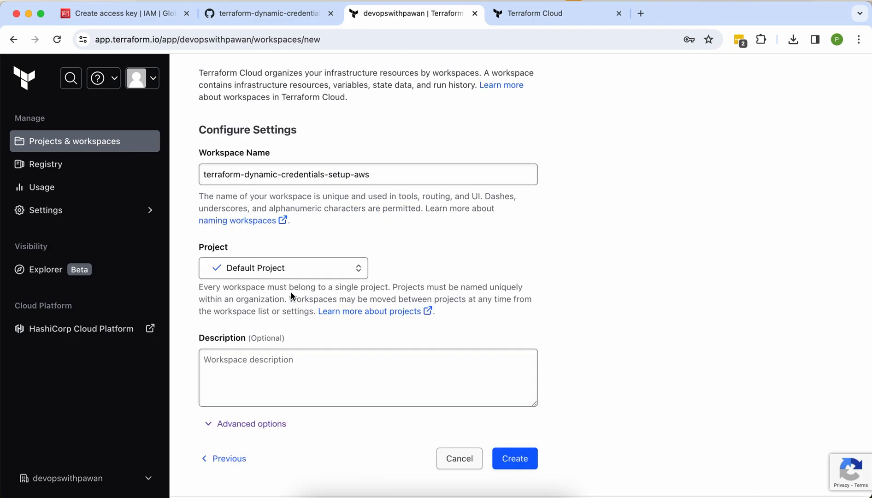
Step: Keep Default Project and the suggested workspace name, and create the workspace
{"action": "scroll", "coordinate": [290, 291], "scroll_direction": "down", "scroll_amount": 1}
{"action": "left_click", "coordinate": [295, 265]}
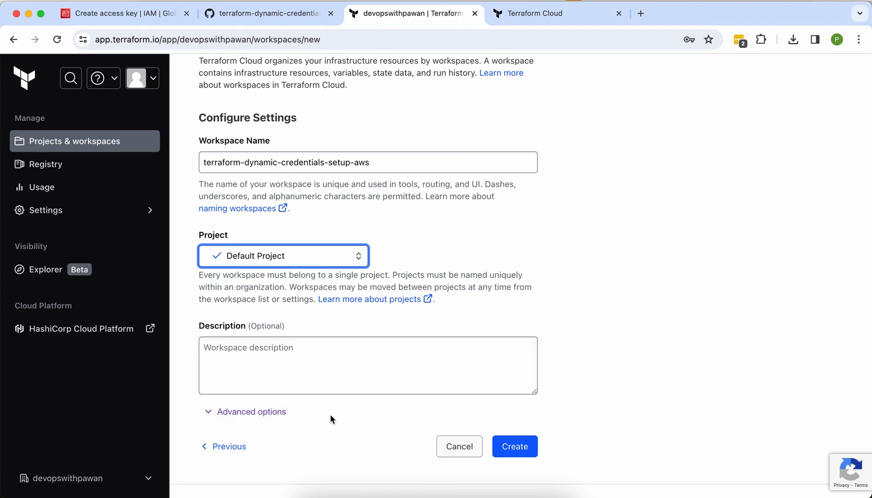
{"action": "scroll", "coordinate": [329, 415], "scroll_direction": "up", "scroll_amount": 3}
{"action": "scroll", "coordinate": [329, 414], "scroll_direction": "down", "scroll_amount": 4}
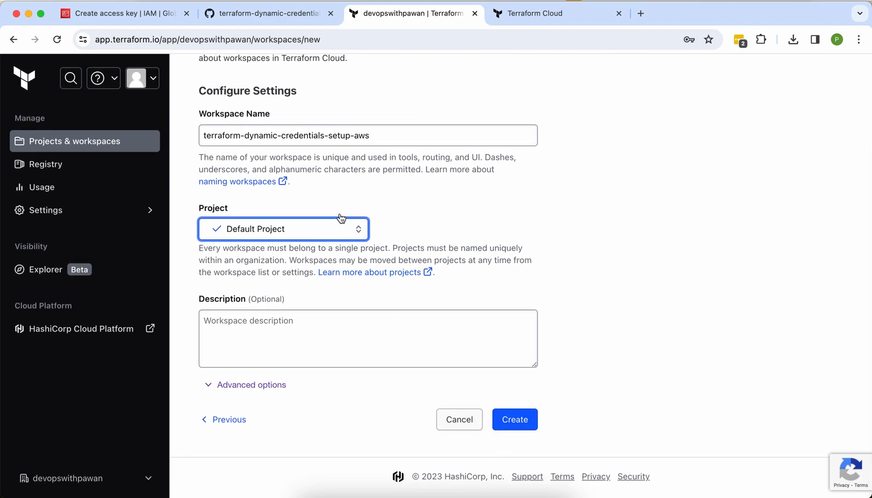
{"action": "left_click", "coordinate": [240, 138]}
{"action": "triple_click", "coordinate": [240, 138]}
{"action": "left_click", "coordinate": [512, 421]}
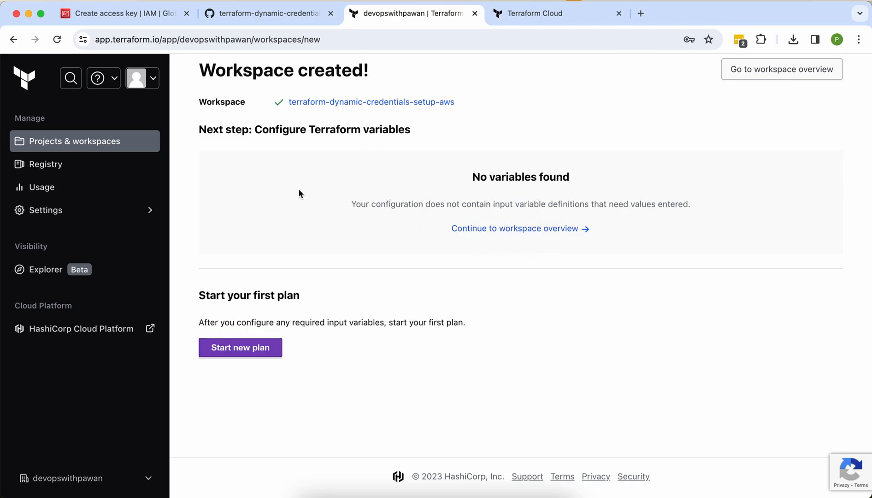
Step: Create a new project named demo-project from Projects & workspaces
{"action": "left_click", "coordinate": [88, 149]}
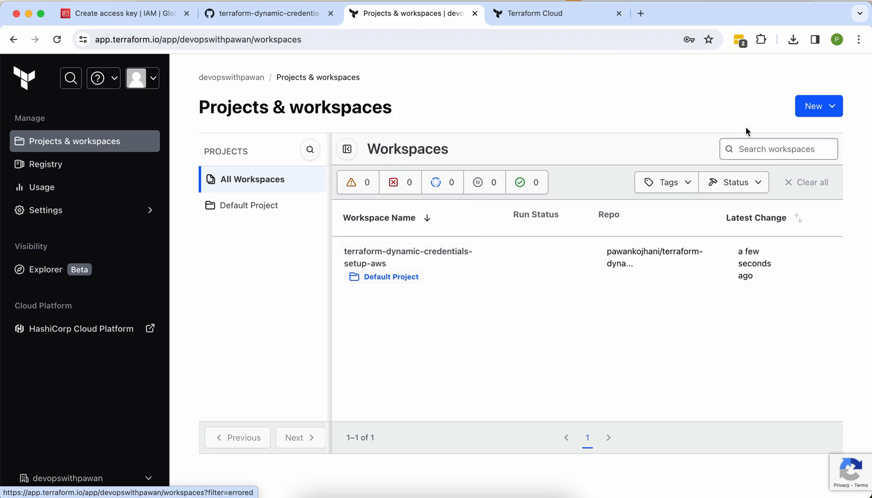
{"action": "left_click", "coordinate": [821, 110]}
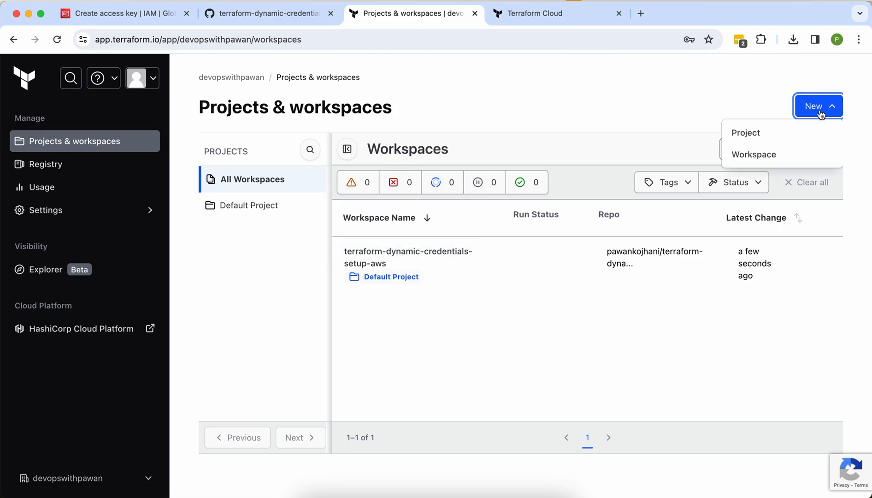
{"action": "left_click", "coordinate": [763, 135]}
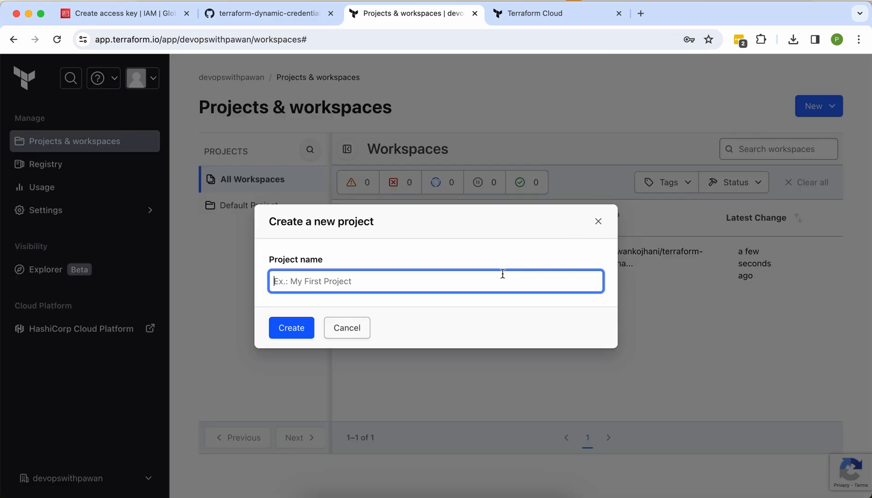
{"action": "type", "text": "demo-project"}
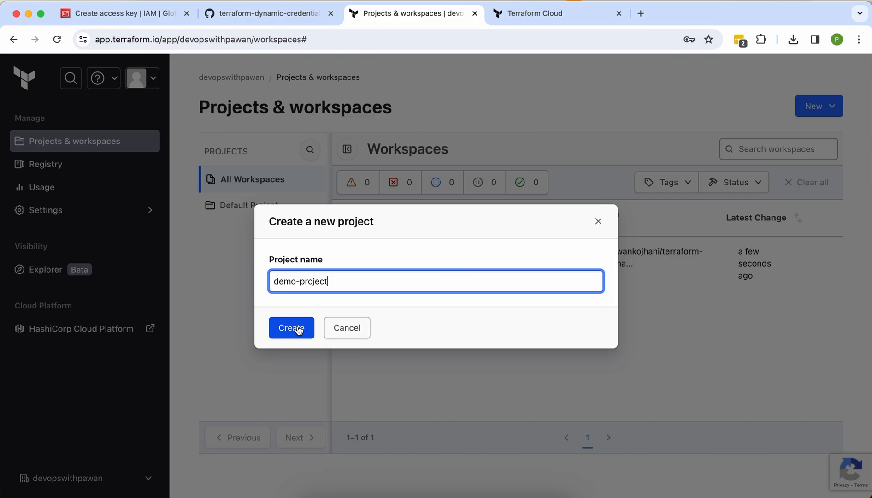
{"action": "left_click", "coordinate": [295, 328]}
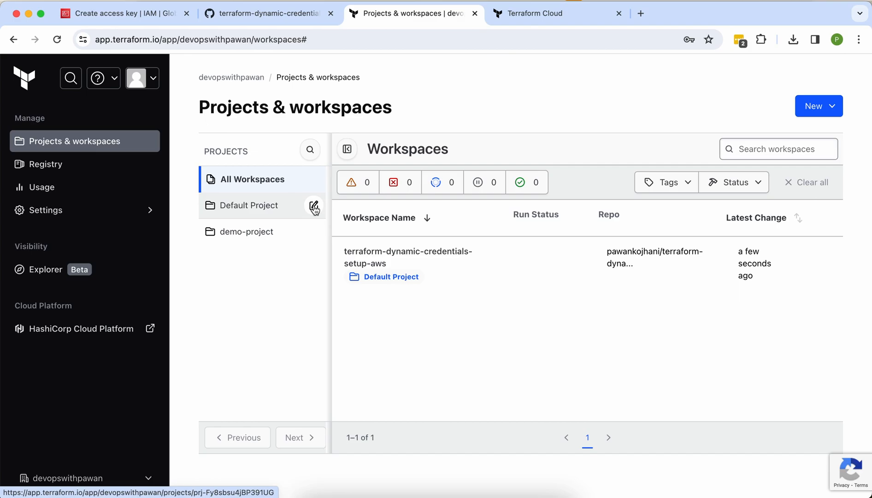
Step: Move terraform-dynamic-credentials-setup-aws into demo-project, then open it from demo-project's list
{"action": "left_click", "coordinate": [313, 207]}
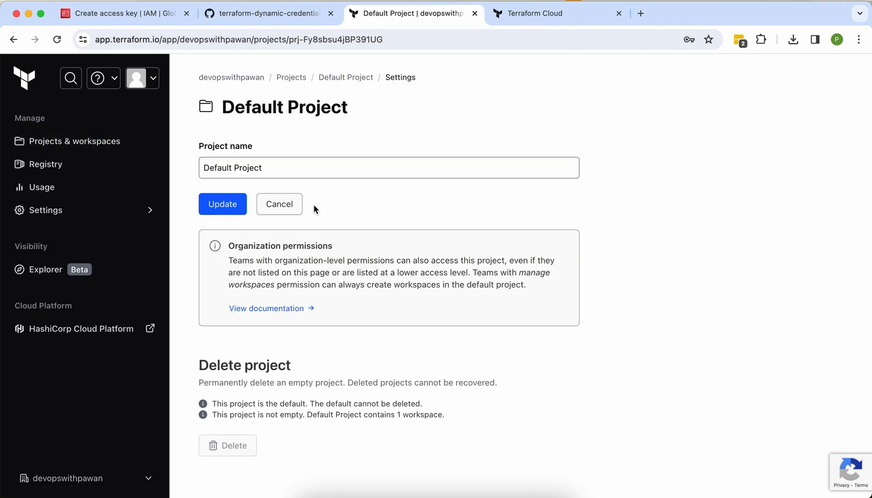
{"action": "scroll", "coordinate": [313, 204], "scroll_direction": "down", "scroll_amount": 1}
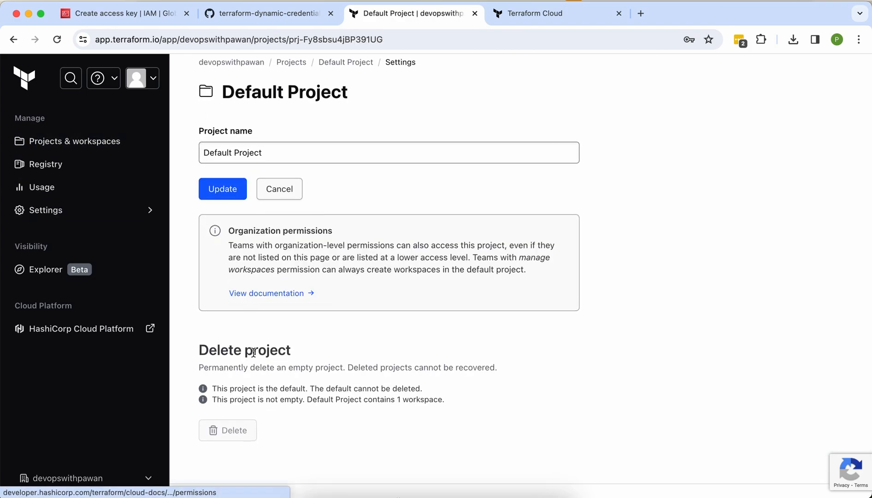
{"action": "left_click", "coordinate": [87, 143]}
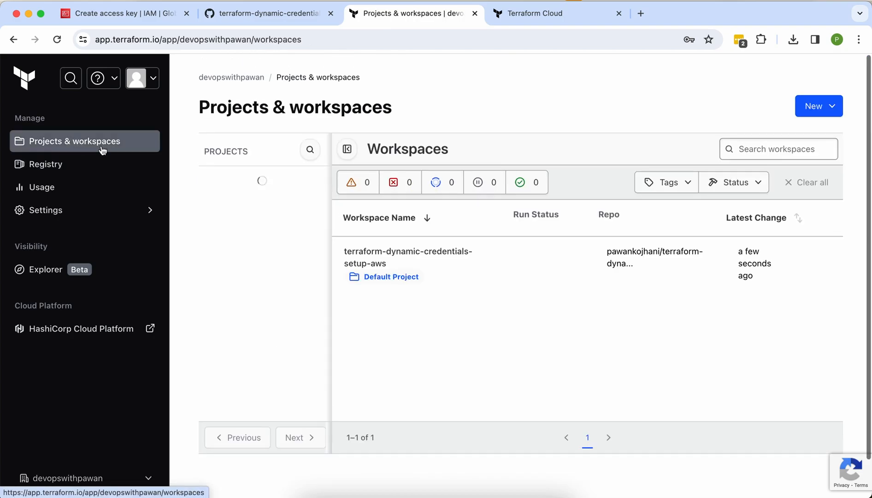
{"action": "left_click", "coordinate": [836, 256]}
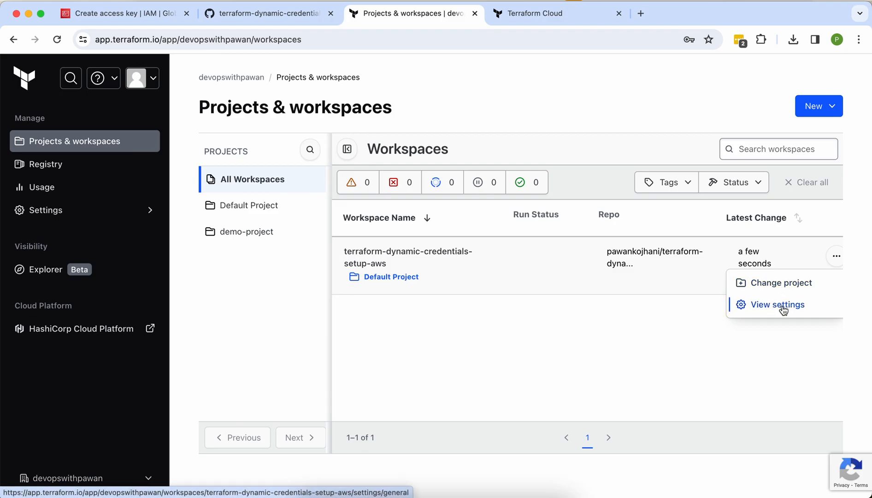
{"action": "left_click", "coordinate": [782, 290]}
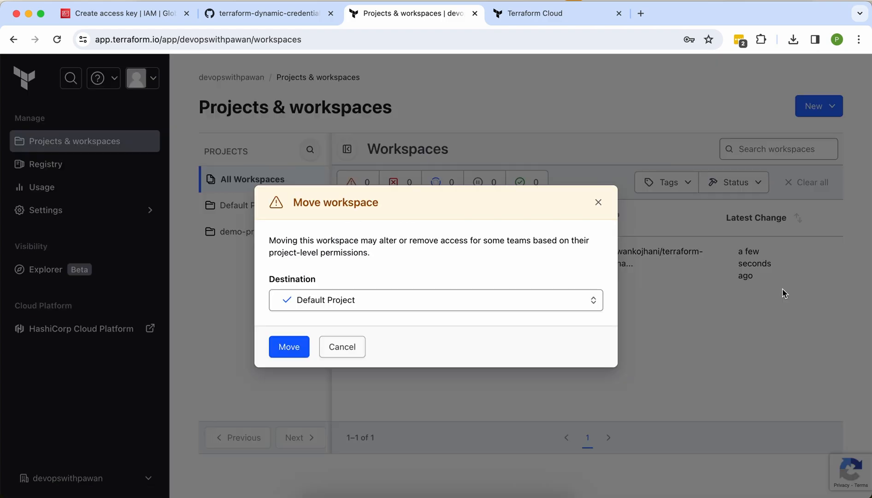
{"action": "left_click", "coordinate": [361, 303]}
{"action": "left_click", "coordinate": [346, 382]}
{"action": "left_click", "coordinate": [285, 347]}
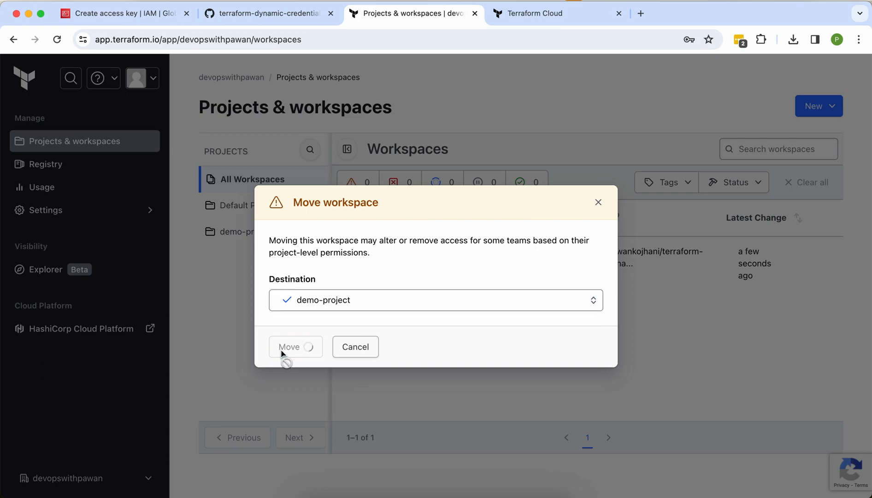
{"action": "left_click", "coordinate": [256, 232]}
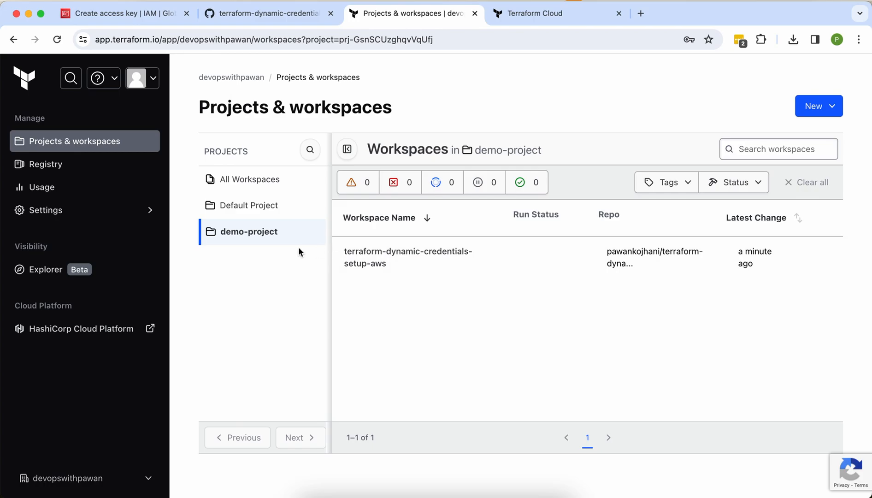
{"action": "left_click", "coordinate": [386, 263]}
Step: Go to the workspace's Variables page and start a new variable
{"action": "scroll", "coordinate": [388, 259], "scroll_direction": "down", "scroll_amount": 10}
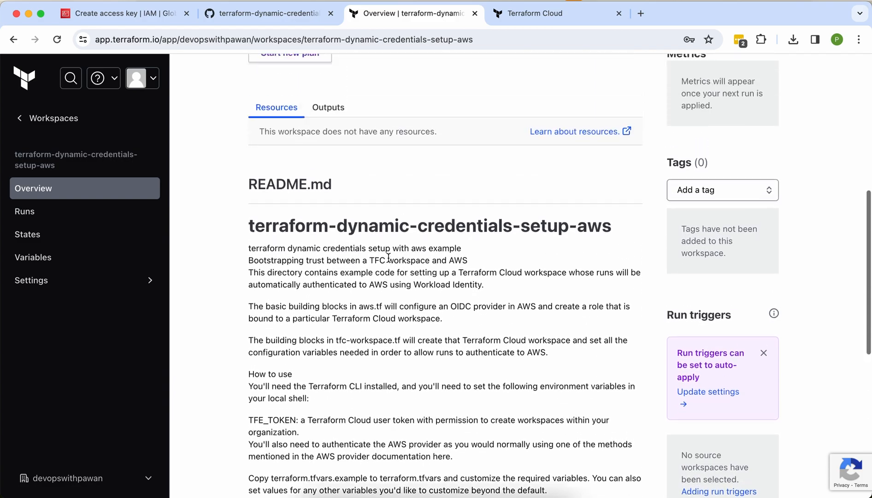
{"action": "scroll", "coordinate": [388, 261], "scroll_direction": "up", "scroll_amount": 3}
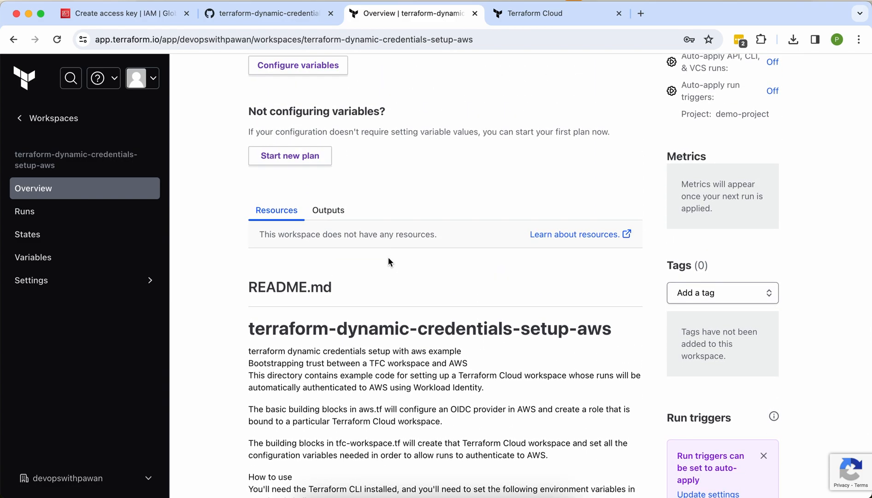
{"action": "left_click", "coordinate": [55, 211]}
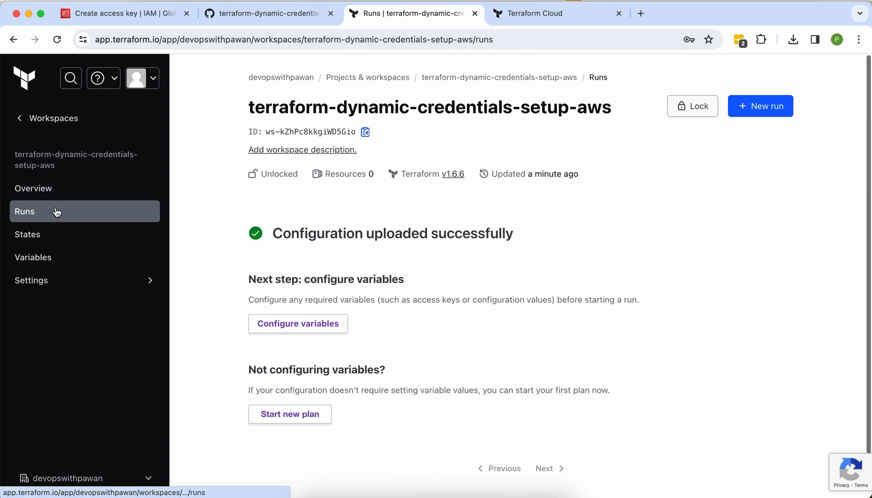
{"action": "left_click", "coordinate": [60, 256]}
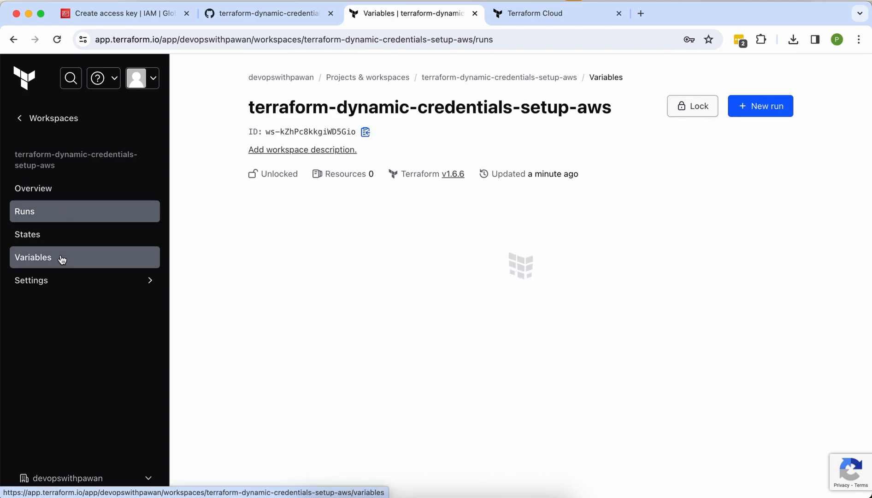
{"action": "scroll", "coordinate": [346, 311], "scroll_direction": "down", "scroll_amount": 3}
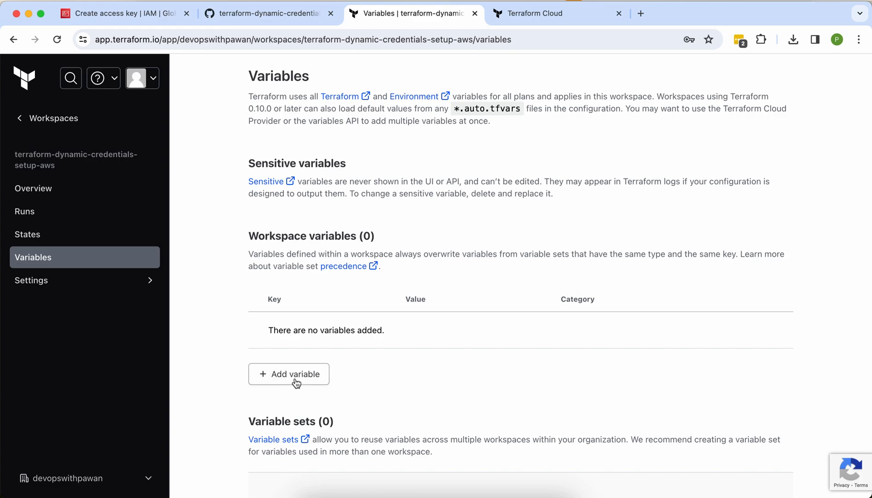
{"action": "left_click", "coordinate": [296, 383]}
Step: Enter key aws_account_id with value "" and tick HCL
{"action": "scroll", "coordinate": [325, 420], "scroll_direction": "down", "scroll_amount": 2}
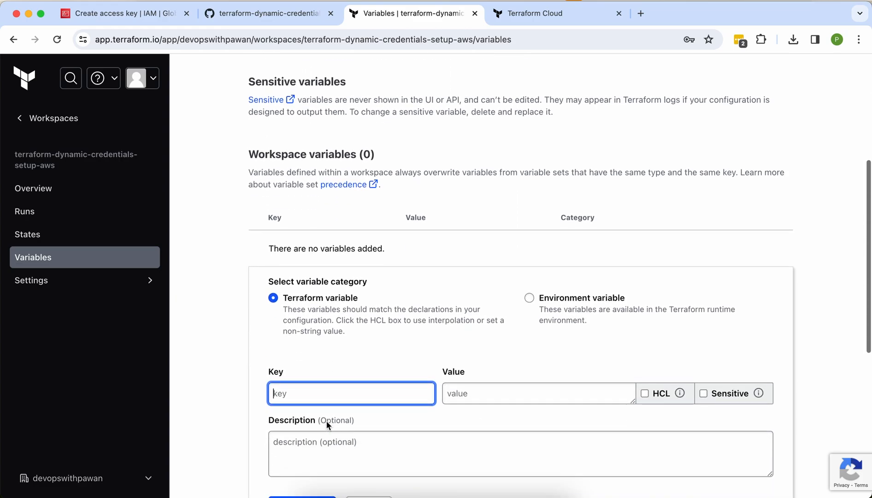
{"action": "type", "text": "a"}
{"action": "key", "text": "BackSpace"}
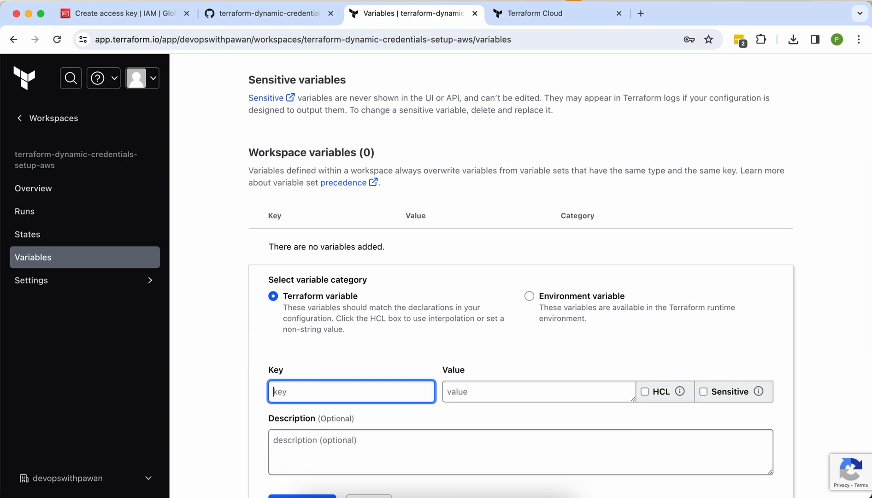
{"action": "type", "text": "aws_account_id"}
{"action": "key", "text": "Tab"}
{"action": "type", "text": "\"\""}
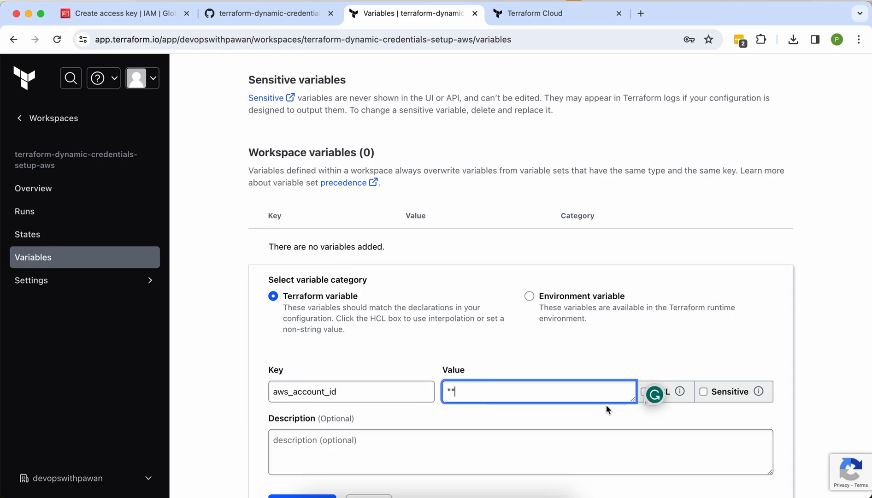
{"action": "left_click", "coordinate": [661, 392]}
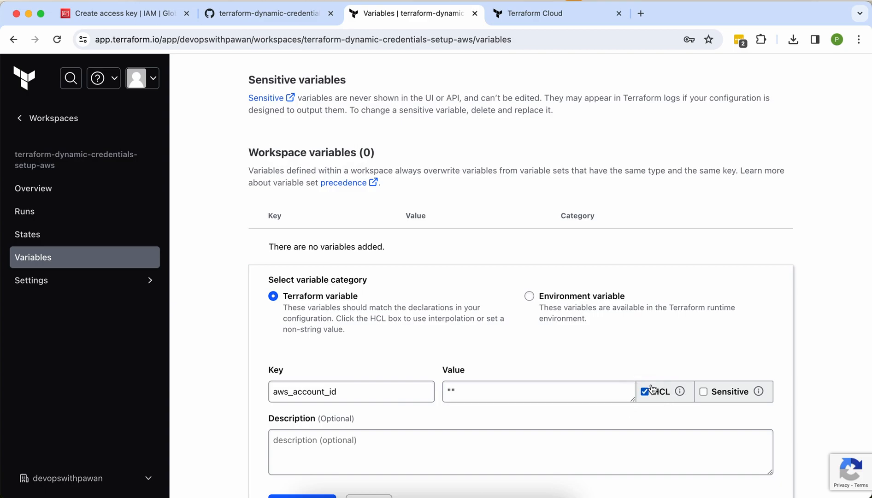
Step: Turn the four hidden credential lines in the Word notes black
{"action": "left_click", "coordinate": [461, 494]}
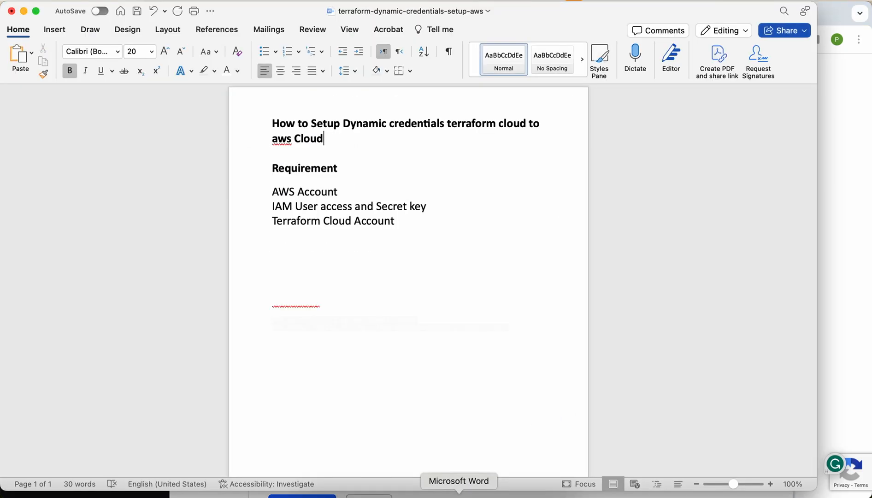
{"action": "double_click", "coordinate": [309, 308]}
{"action": "left_click_drag", "start_coordinate": [507, 331], "coordinate": [249, 296]}
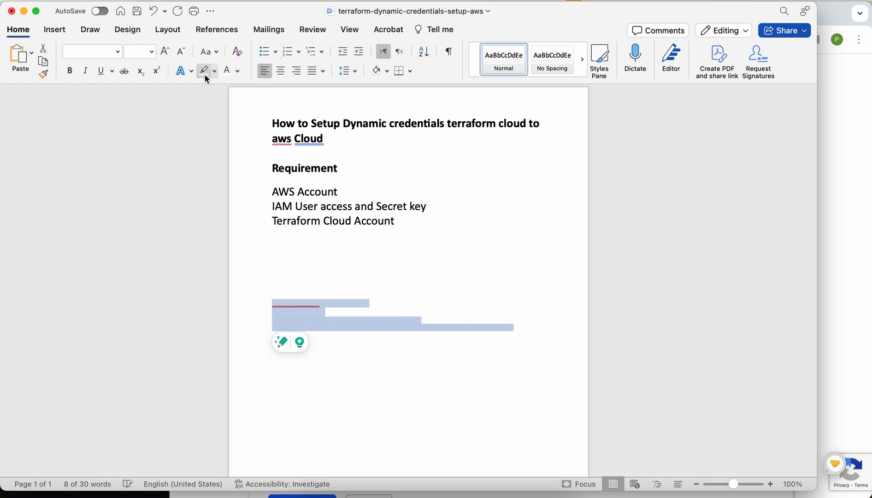
{"action": "left_click", "coordinate": [238, 75]}
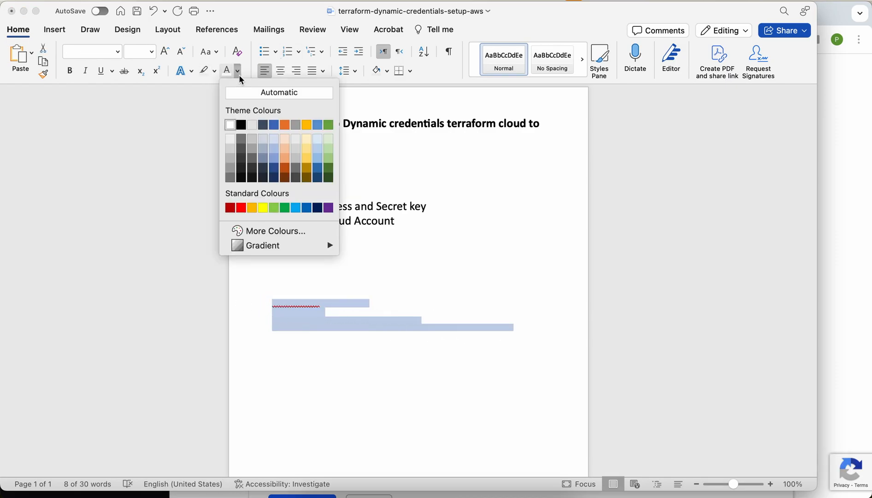
{"action": "left_click", "coordinate": [242, 130]}
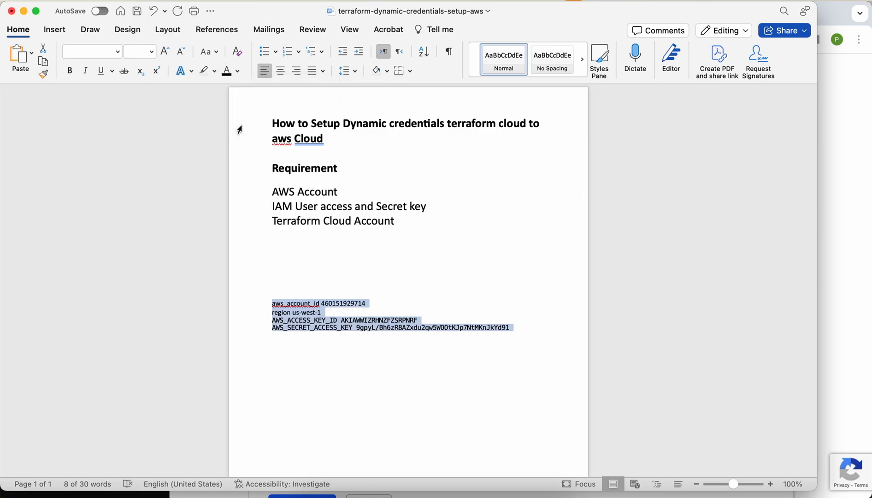
Step: Paste the account ID from the notes between the quotes and save aws_account_id
{"action": "left_click", "coordinate": [382, 290]}
{"action": "double_click", "coordinate": [353, 302]}
{"action": "key", "text": "super+c"}
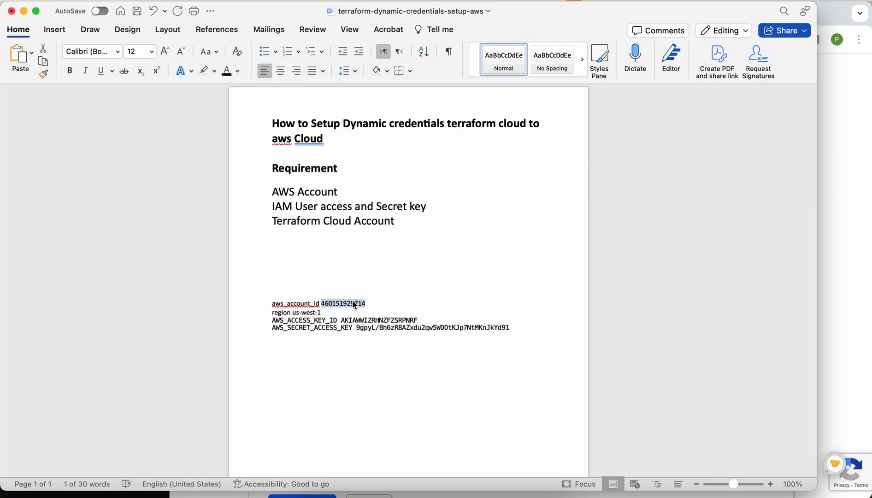
{"action": "key", "text": "super+Tab"}
{"action": "left_click", "coordinate": [493, 393]}
{"action": "left_click", "coordinate": [451, 392]}
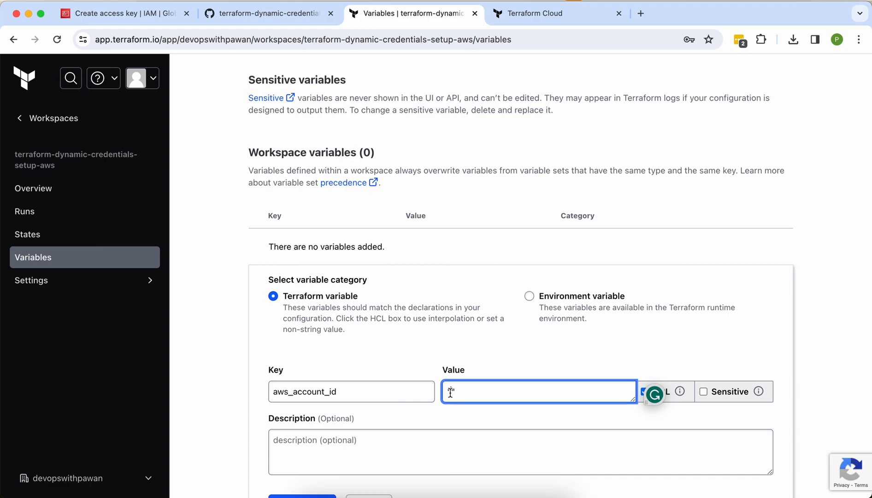
{"action": "key", "text": "super+v"}
{"action": "scroll", "coordinate": [530, 413], "scroll_direction": "down", "scroll_amount": 2}
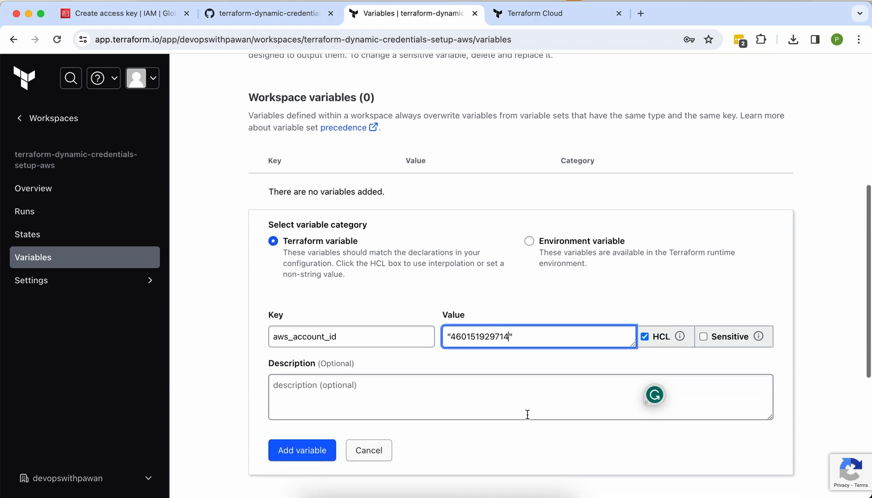
{"action": "left_click", "coordinate": [316, 452]}
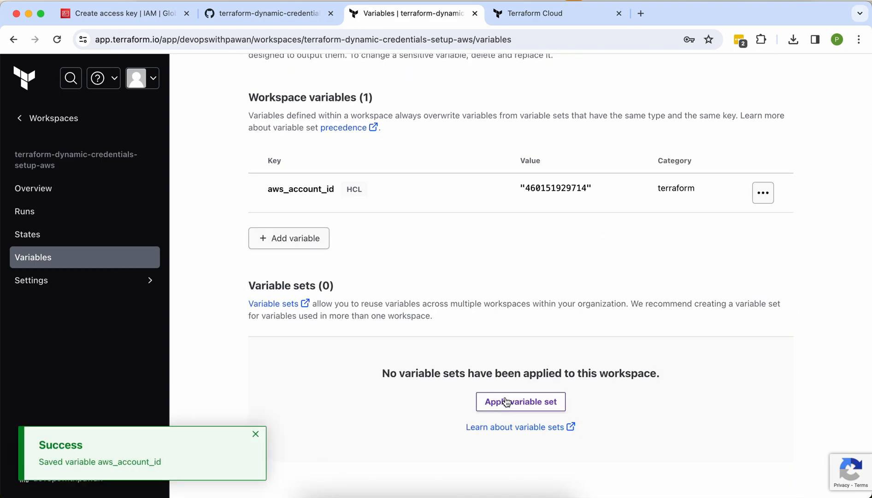
Step: Add an HCL Terraform variable region with value "us-west-1"
{"action": "left_click", "coordinate": [296, 243]}
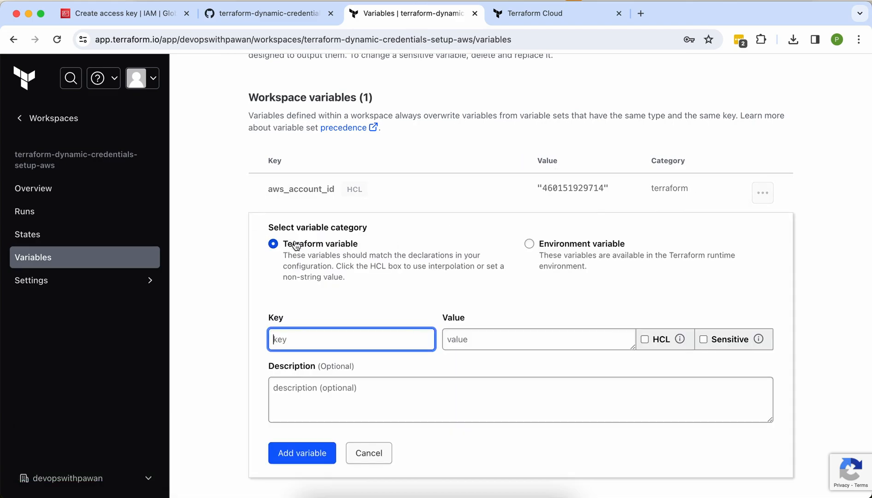
{"action": "key", "text": "super+Tab"}
{"action": "double_click", "coordinate": [286, 312]}
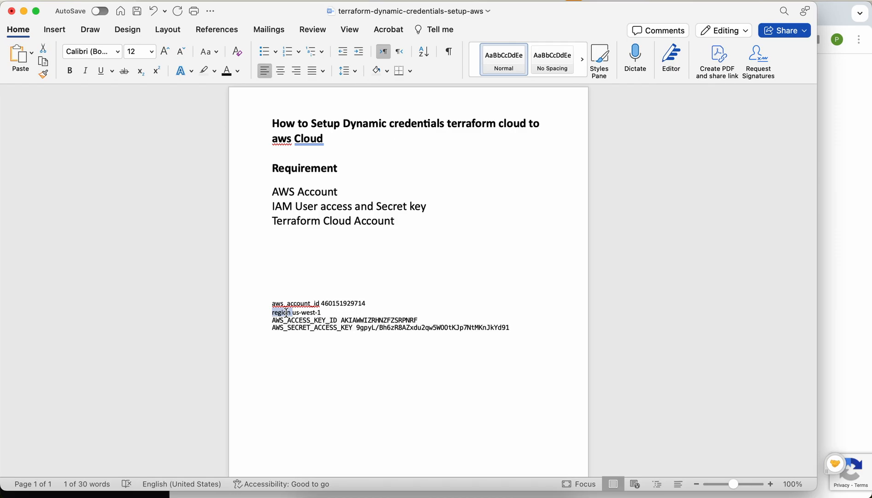
{"action": "key", "text": "super+Tab"}
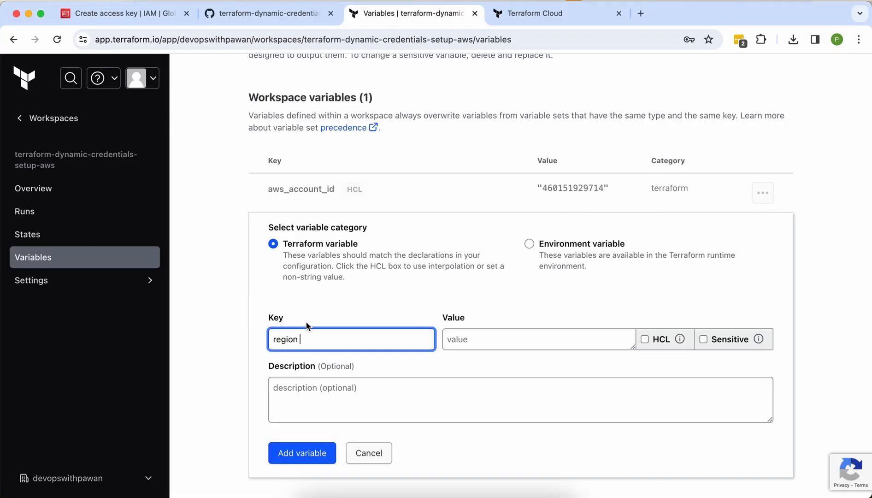
{"action": "left_click", "coordinate": [465, 334]}
{"action": "type", "text": "\"\""}
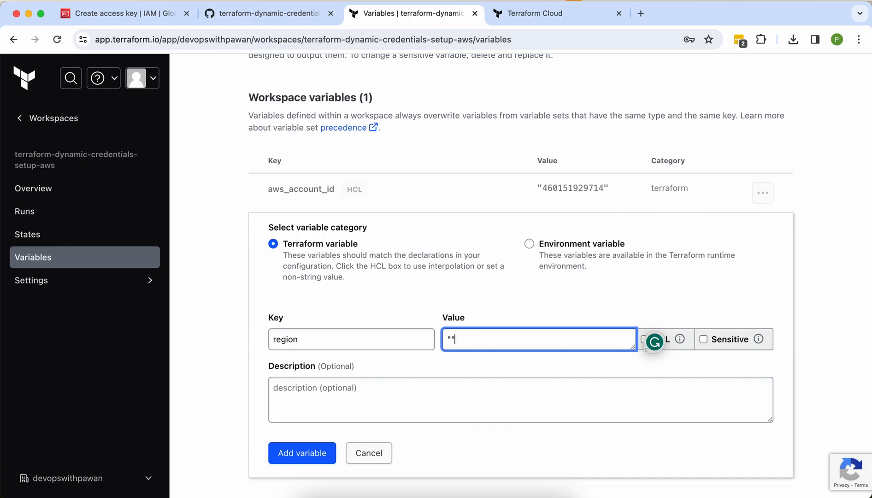
{"action": "type", "text": "us-west-1"}
{"action": "left_click", "coordinate": [645, 339]}
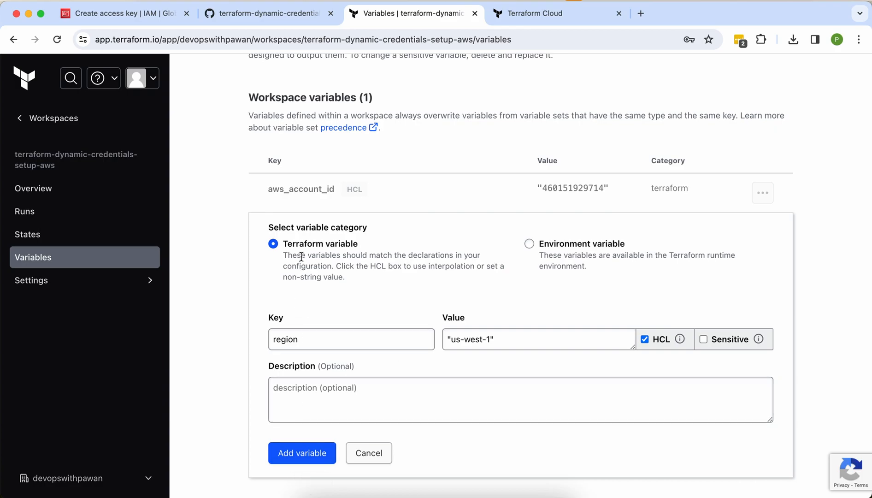
{"action": "left_click", "coordinate": [301, 459]}
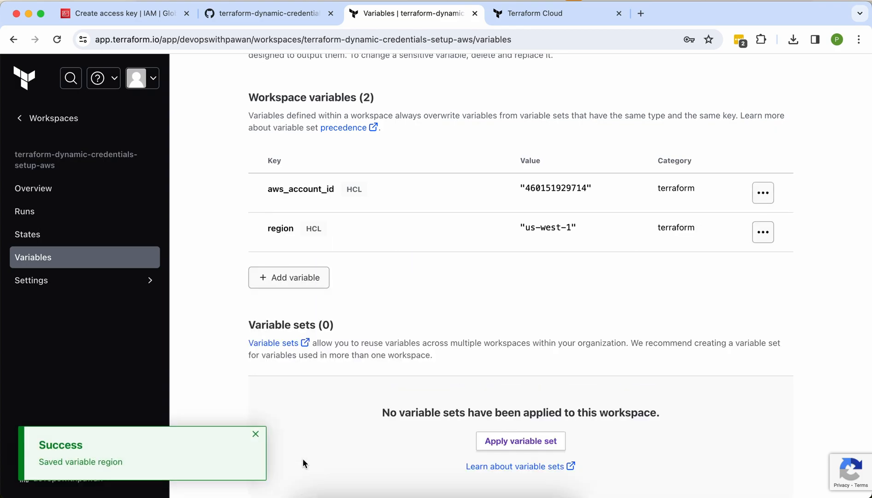
Step: Add AWS_ACCESS_KEY_ID as a sensitive environment variable with the access key from the notes
{"action": "key", "text": "super+Tab"}
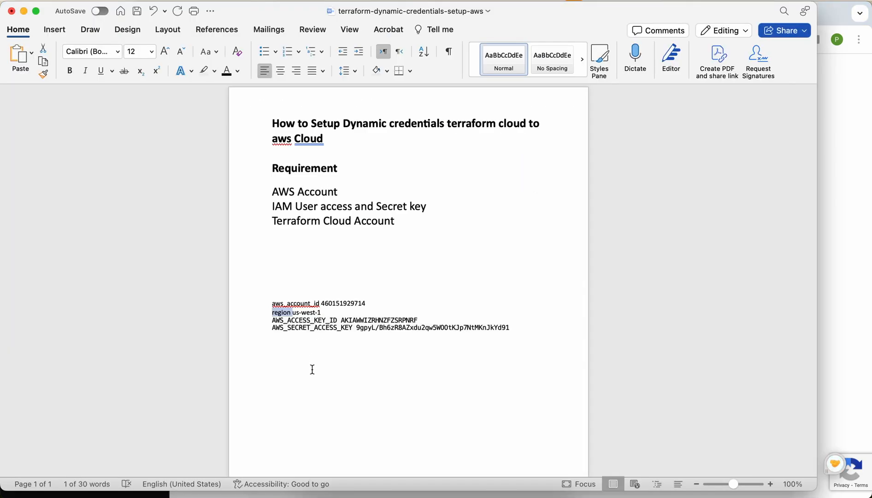
{"action": "left_click_drag", "start_coordinate": [339, 321], "coordinate": [256, 324]}
{"action": "key", "text": "super+c"}
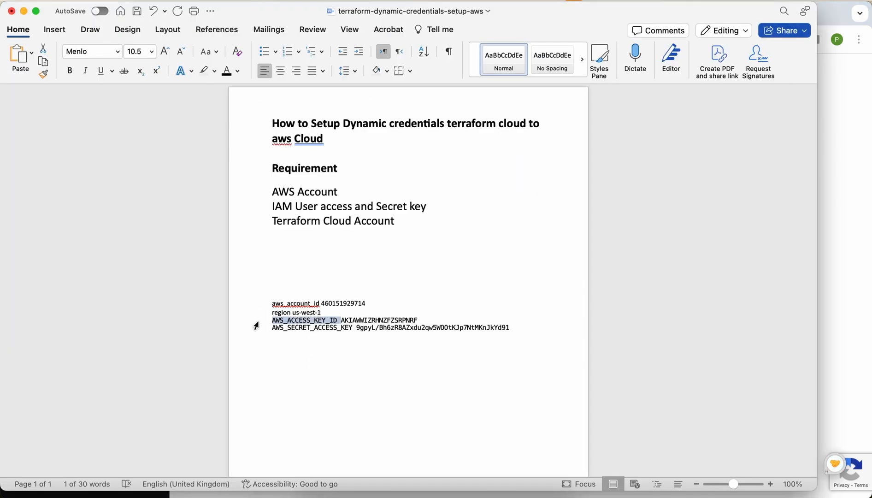
{"action": "key", "text": "super+Tab"}
{"action": "left_click", "coordinate": [308, 276]}
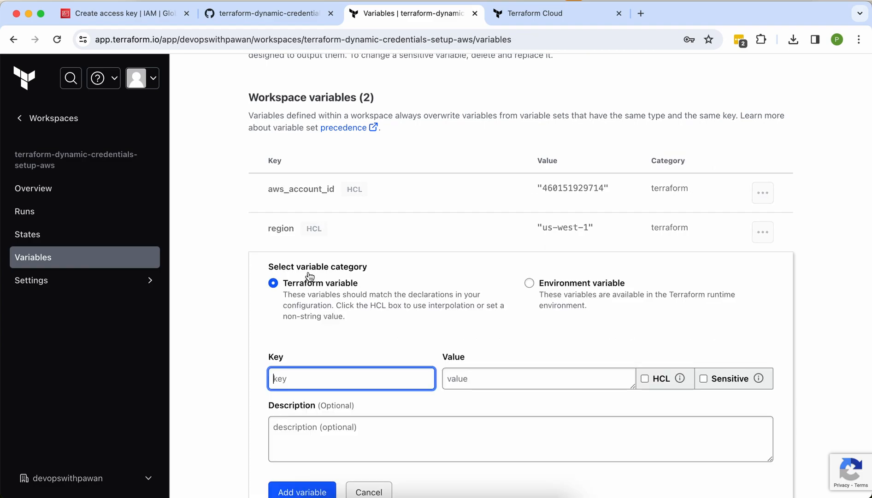
{"action": "left_click", "coordinate": [531, 283]}
{"action": "left_click", "coordinate": [373, 377]}
{"action": "key", "text": "super+v"}
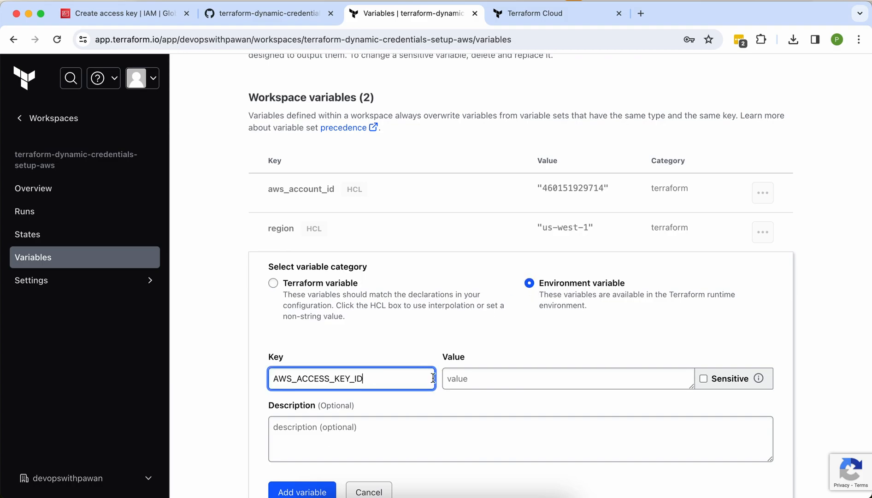
{"action": "left_click", "coordinate": [455, 376]}
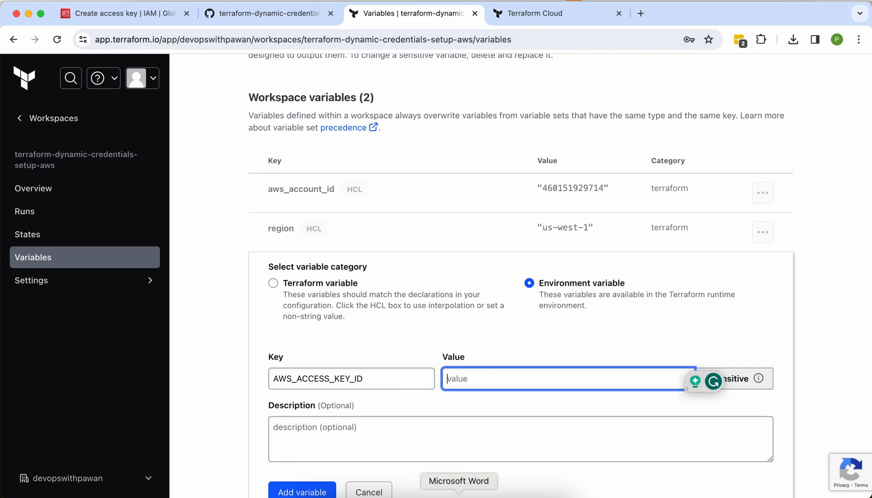
{"action": "left_click", "coordinate": [459, 497]}
{"action": "double_click", "coordinate": [387, 321]}
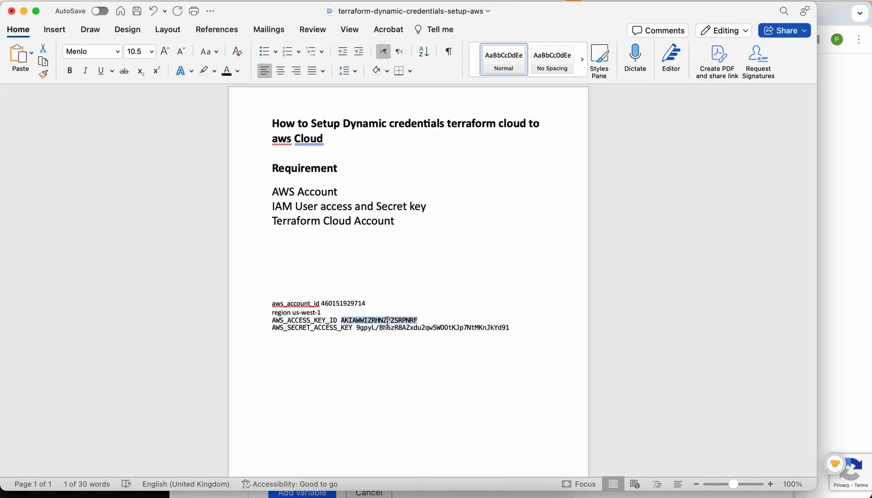
{"action": "key", "text": "super+c"}
{"action": "key", "text": "super+Tab"}
{"action": "key", "text": "super+v"}
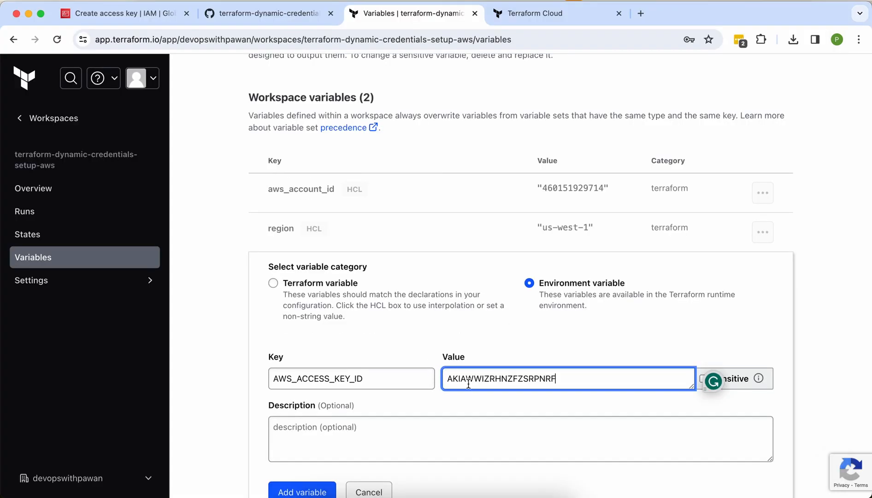
{"action": "left_click", "coordinate": [743, 383]}
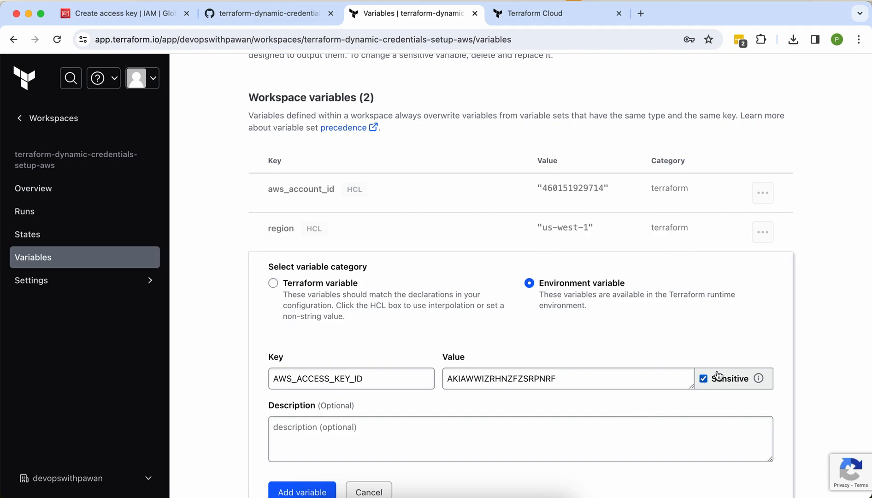
{"action": "left_click", "coordinate": [302, 491]}
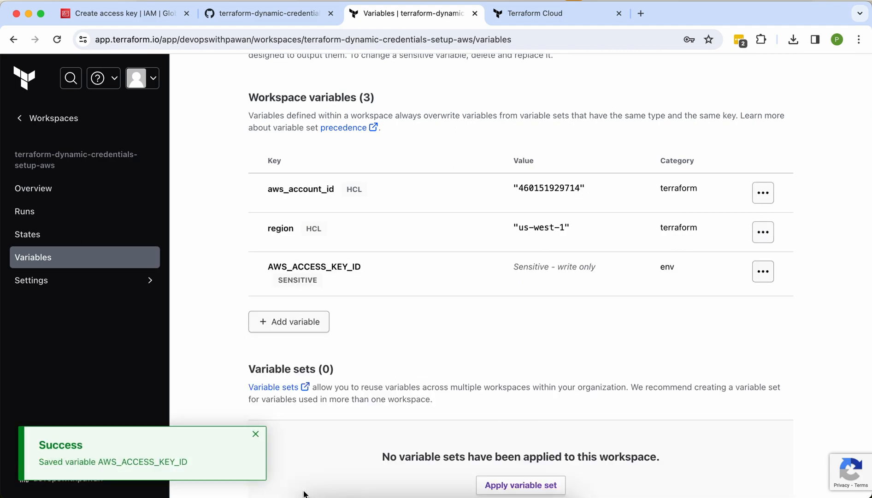
Step: Add AWS_SECRET_ACCESS_KEY as a sensitive environment variable holding the secret key
{"action": "left_click", "coordinate": [304, 328]}
{"action": "key", "text": "super+Tab"}
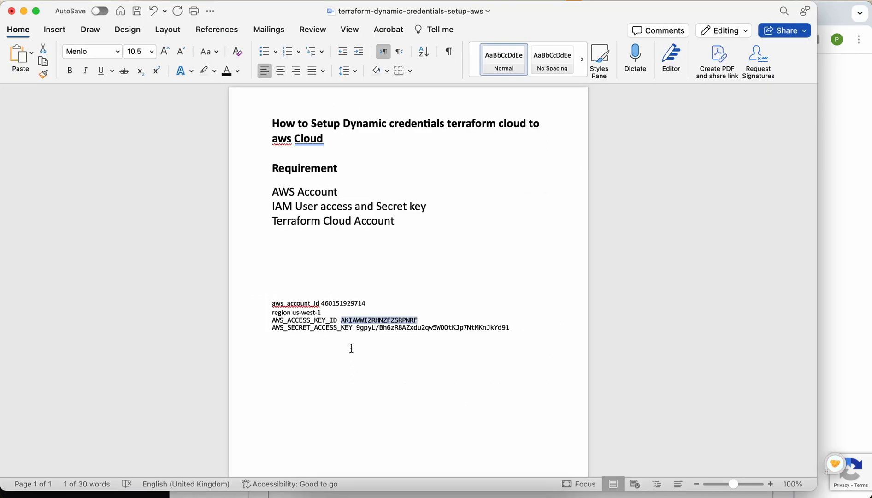
{"action": "mouse_move", "coordinate": [356, 328]}
{"action": "left_mouse_down"}
{"action": "mouse_move", "coordinate": [270, 328]}
{"action": "mouse_move", "coordinate": [351, 327]}
{"action": "left_mouse_up"}
{"action": "left_click", "coordinate": [275, 328]}
{"action": "key", "text": "super+Tab"}
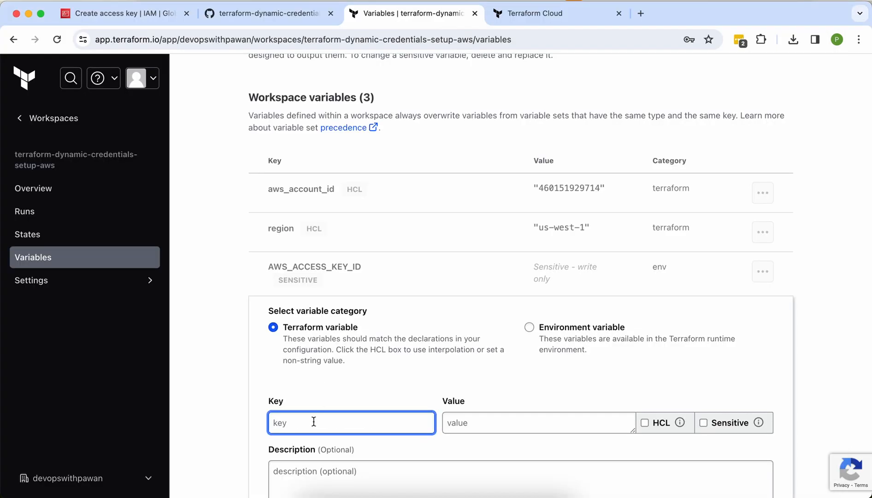
{"action": "key", "text": "super+v"}
{"action": "key", "text": "super+Tab"}
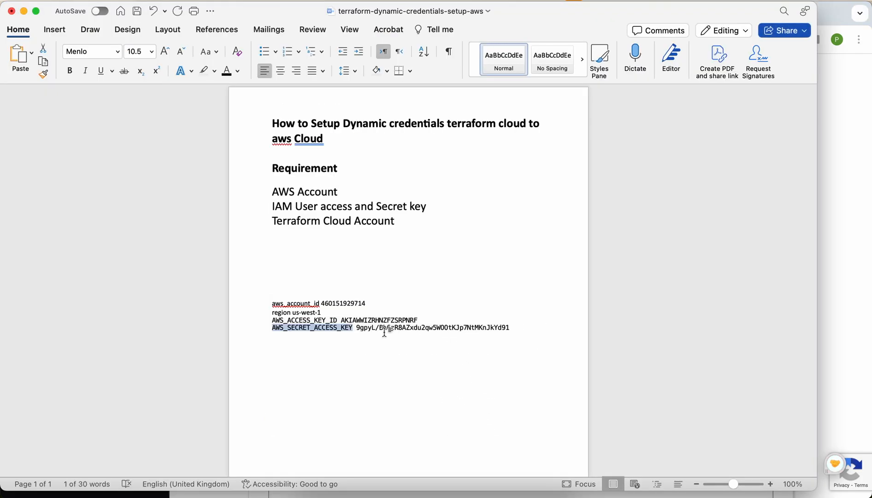
{"action": "left_click_drag", "start_coordinate": [358, 328], "coordinate": [510, 328]}
{"action": "key", "text": "super+c"}
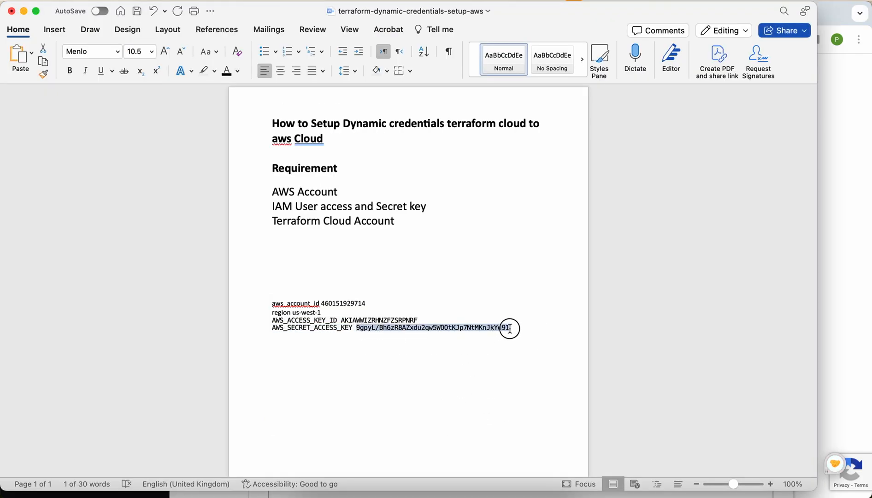
{"action": "left_click", "coordinate": [467, 420]}
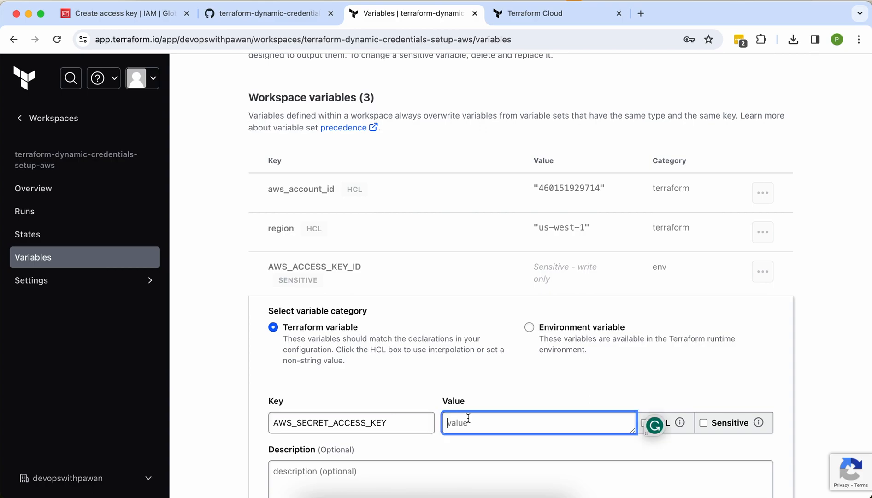
{"action": "key", "text": "super+v"}
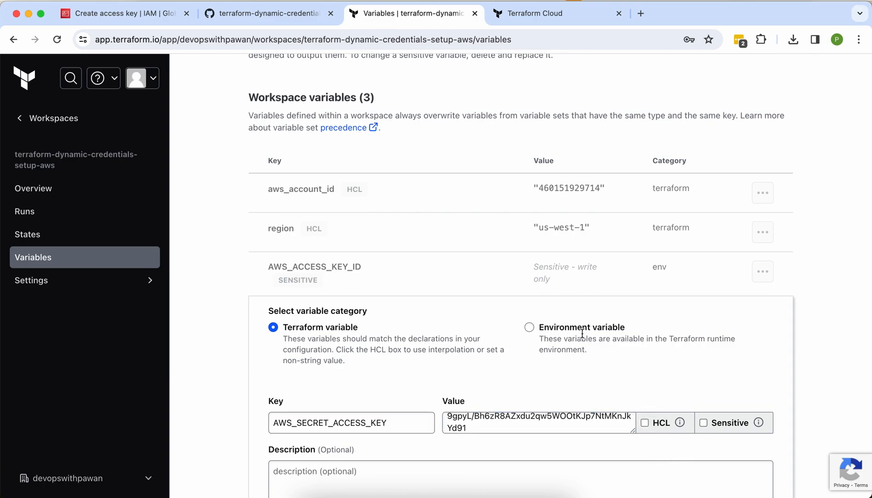
{"action": "left_click", "coordinate": [528, 327]}
{"action": "left_click", "coordinate": [712, 425]}
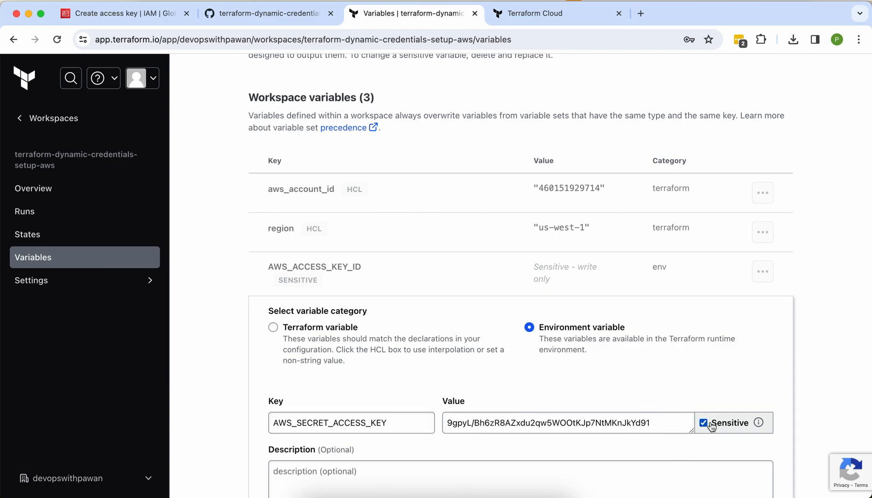
{"action": "scroll", "coordinate": [692, 382], "scroll_direction": "down", "scroll_amount": 3}
{"action": "left_click", "coordinate": [288, 430]}
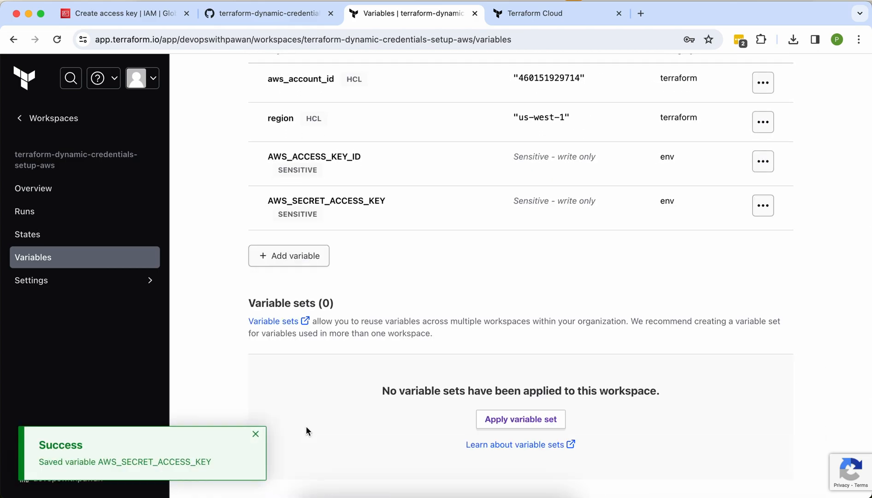
{"action": "scroll", "coordinate": [306, 430], "scroll_direction": "up", "scroll_amount": 1}
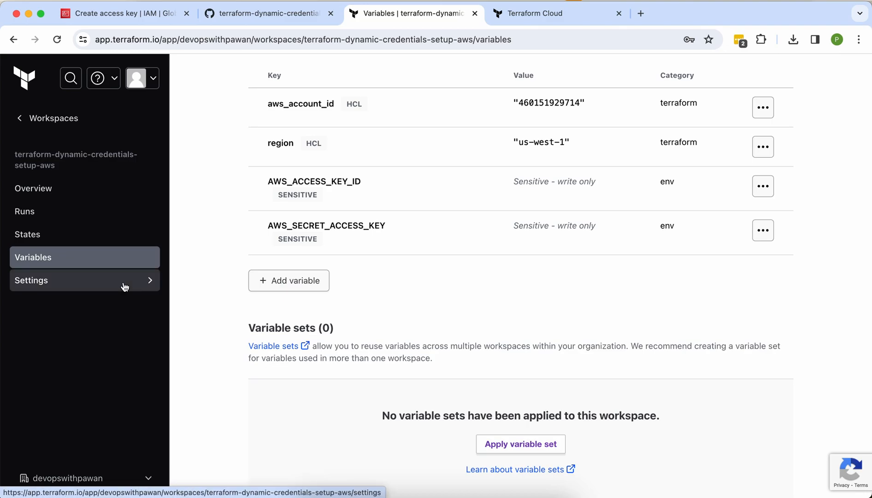
{"action": "left_click", "coordinate": [110, 14]}
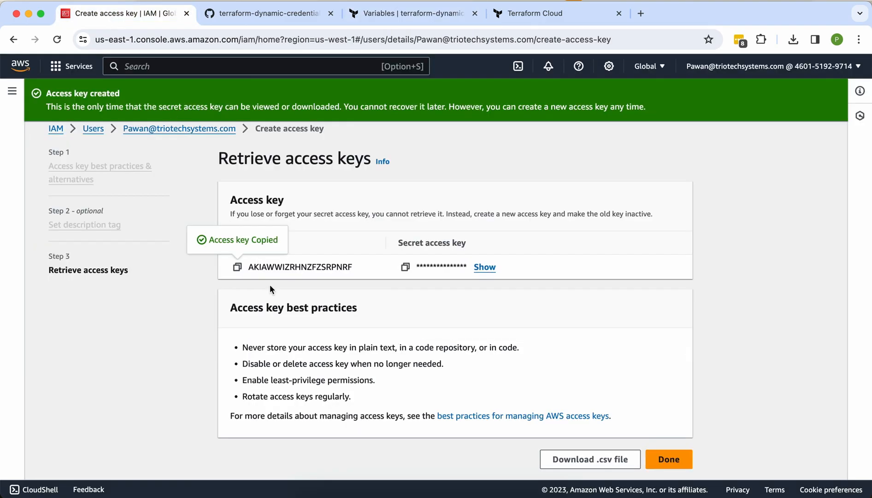
{"action": "scroll", "coordinate": [268, 282], "scroll_direction": "up", "scroll_amount": 1}
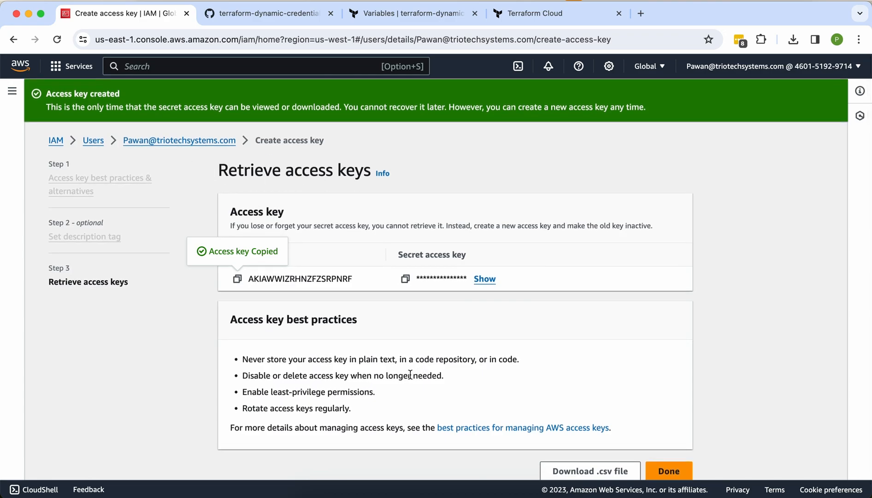
{"action": "scroll", "coordinate": [409, 374], "scroll_direction": "down", "scroll_amount": 1}
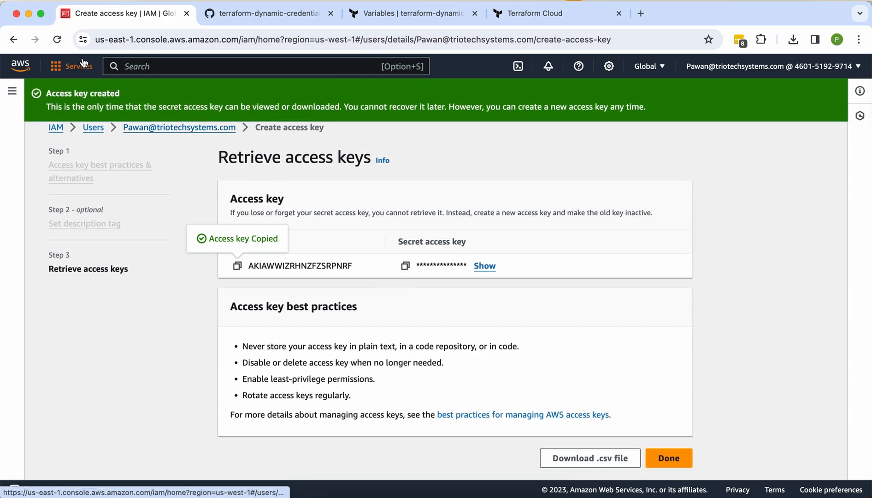
{"action": "left_click", "coordinate": [507, 16]}
Step: Start a new workspace run with the reason 'Test Run'
{"action": "left_click", "coordinate": [411, 15]}
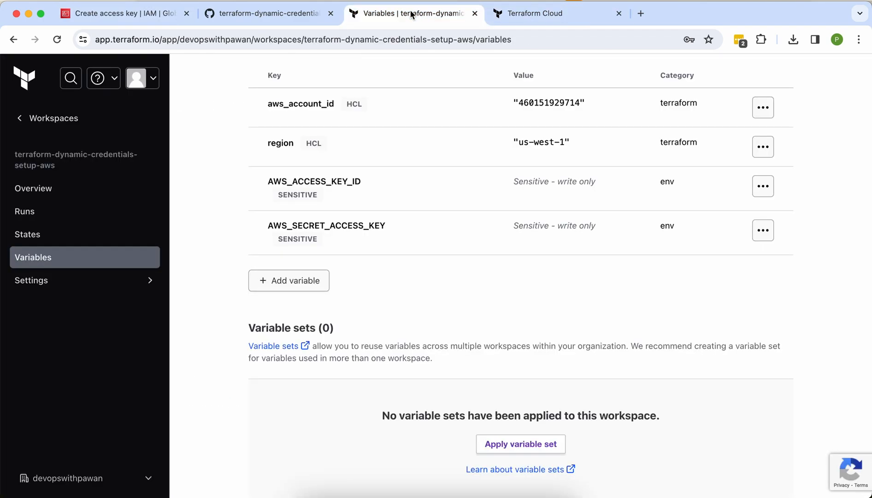
{"action": "scroll", "coordinate": [469, 223], "scroll_direction": "up", "scroll_amount": 10}
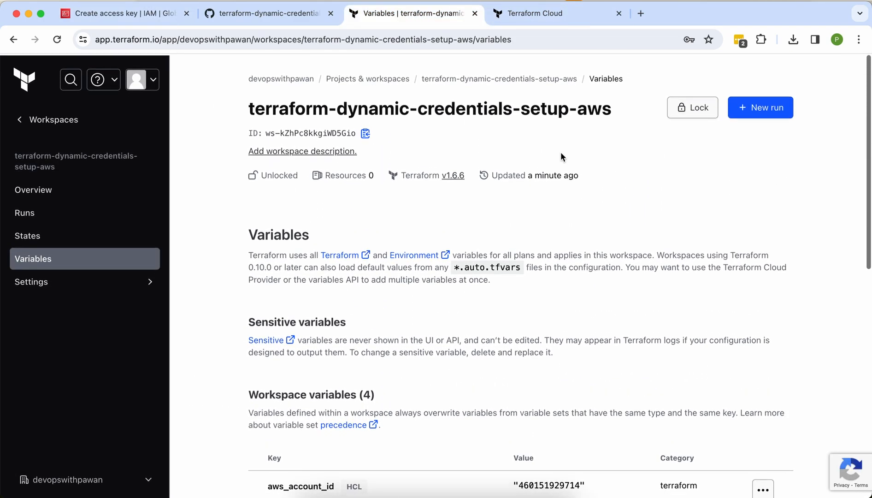
{"action": "left_click", "coordinate": [752, 107]}
{"action": "left_click", "coordinate": [459, 245]}
{"action": "type", "text": "Test Run"}
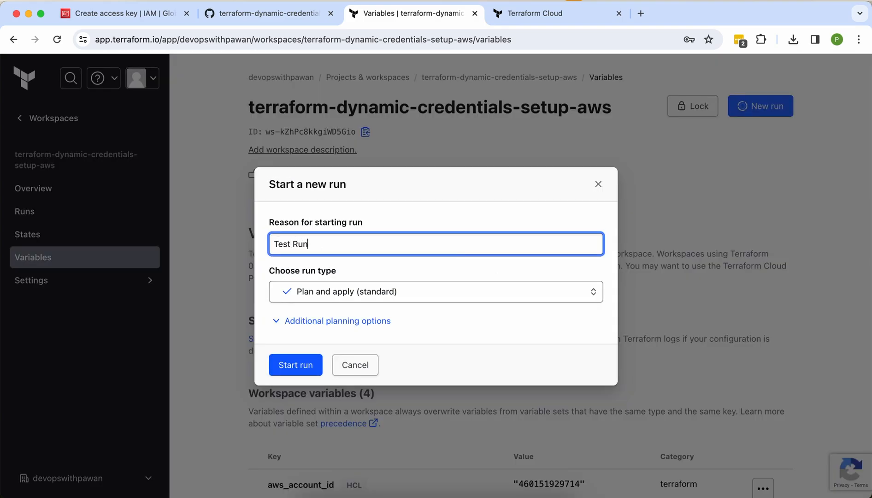
{"action": "left_click", "coordinate": [300, 357]}
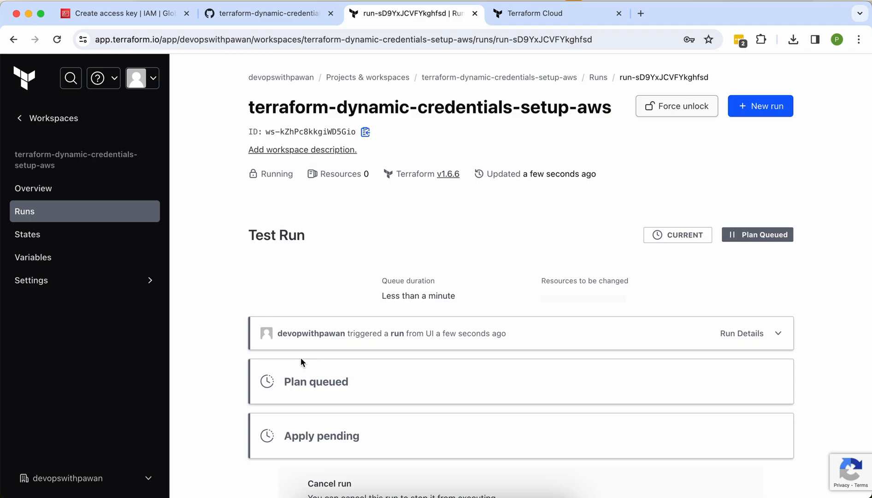
Step: Review the plan's 4 resources to create, then discard the run
{"action": "scroll", "coordinate": [301, 361], "scroll_direction": "down", "scroll_amount": 3}
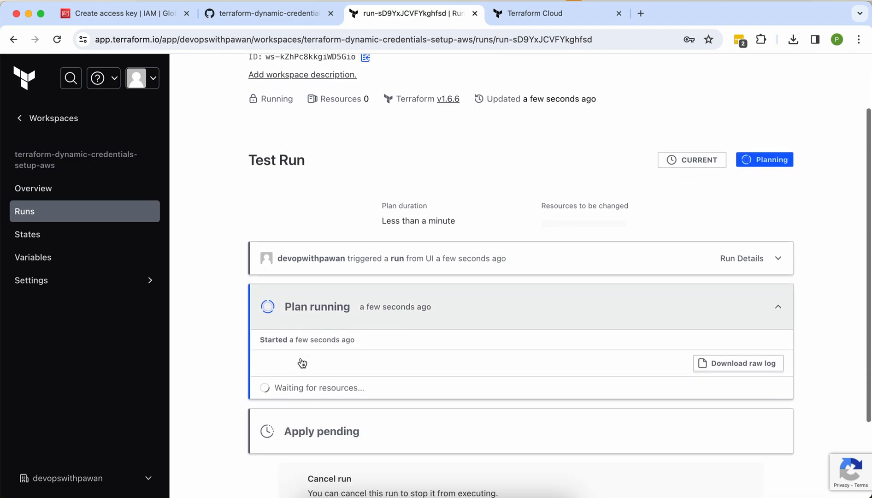
{"action": "scroll", "coordinate": [302, 363], "scroll_direction": "down", "scroll_amount": 1}
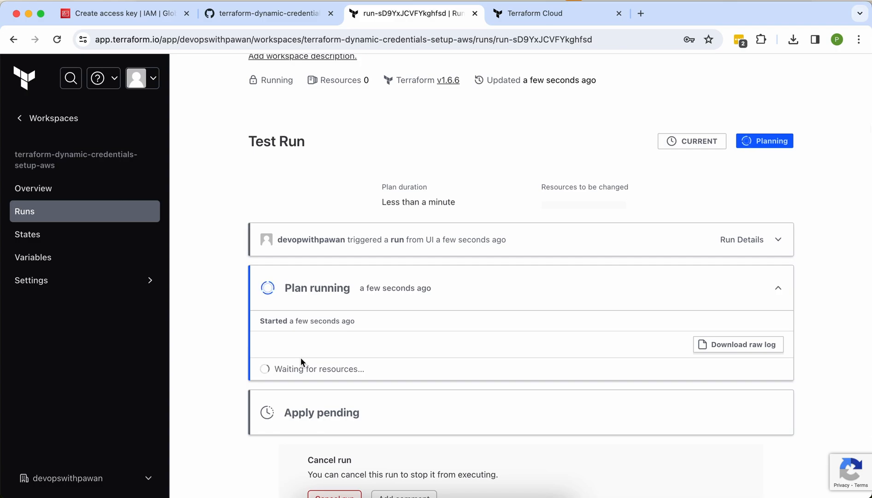
{"action": "scroll", "coordinate": [301, 358], "scroll_direction": "down", "scroll_amount": 1}
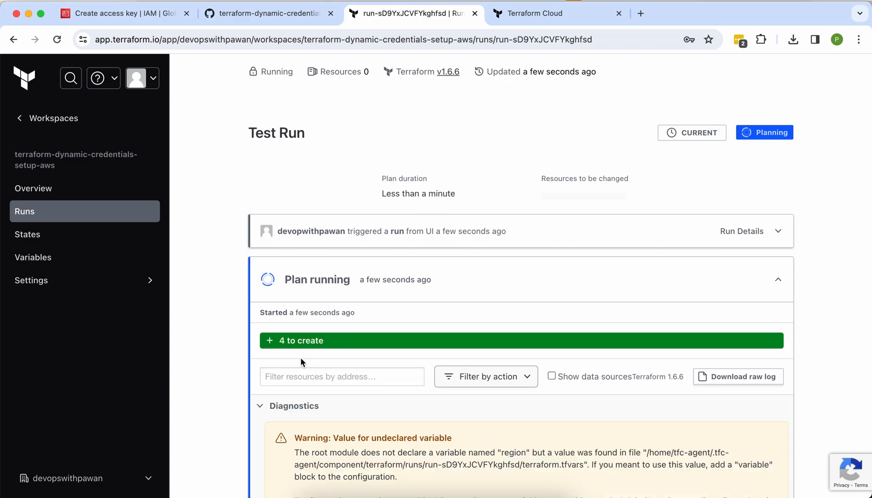
{"action": "scroll", "coordinate": [260, 382], "scroll_direction": "down", "scroll_amount": 1}
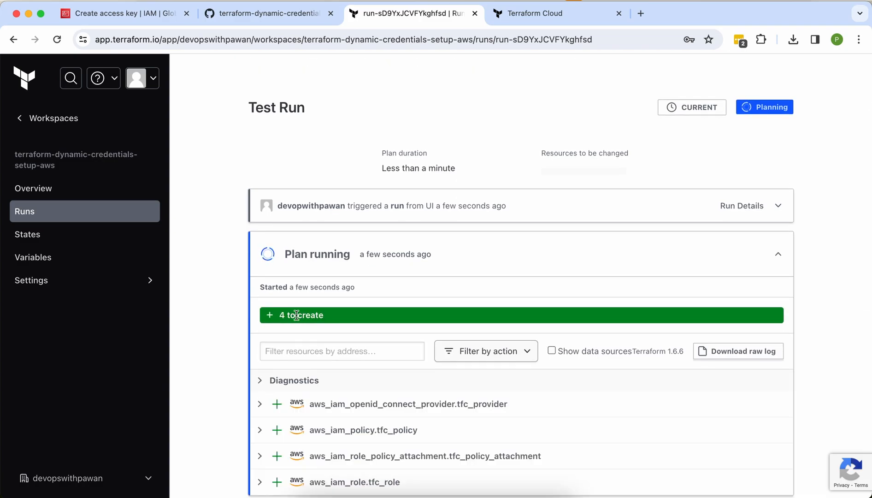
{"action": "scroll", "coordinate": [326, 331], "scroll_direction": "down", "scroll_amount": 4}
{"action": "scroll", "coordinate": [326, 331], "scroll_direction": "down", "scroll_amount": 1}
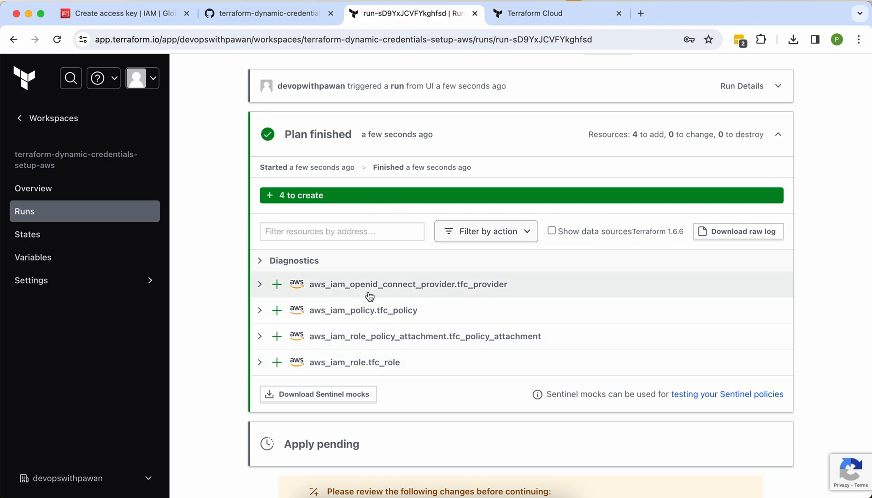
{"action": "scroll", "coordinate": [350, 315], "scroll_direction": "down", "scroll_amount": 4}
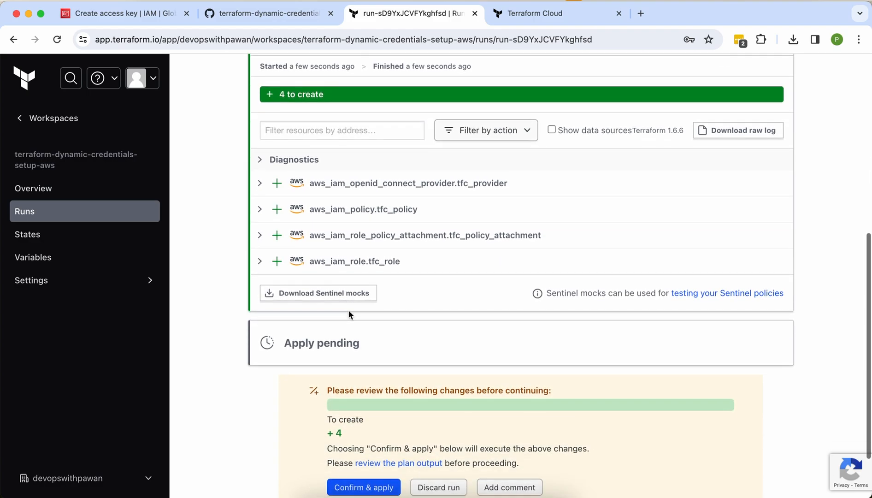
{"action": "left_click", "coordinate": [440, 413]}
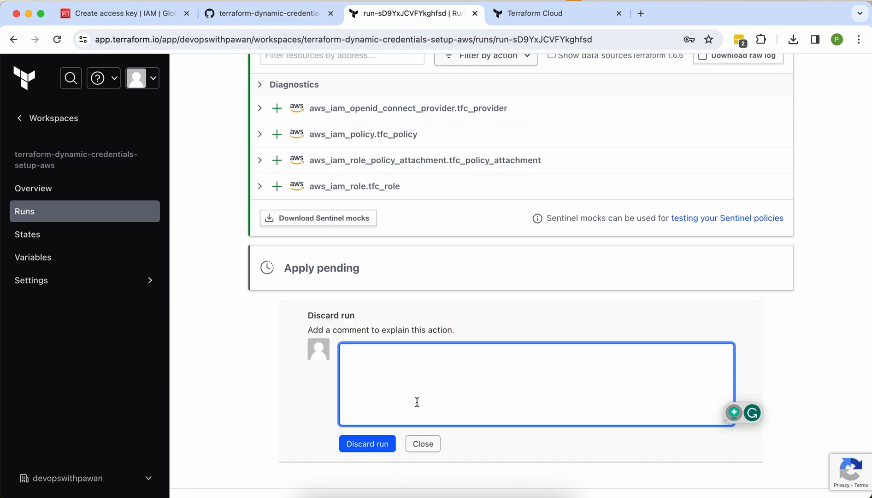
{"action": "left_click", "coordinate": [381, 438]}
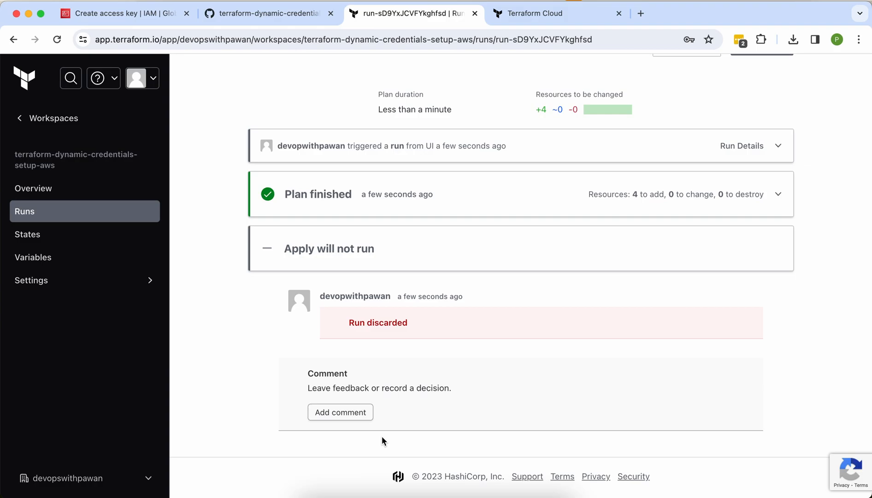
{"action": "scroll", "coordinate": [381, 436], "scroll_direction": "up", "scroll_amount": 1}
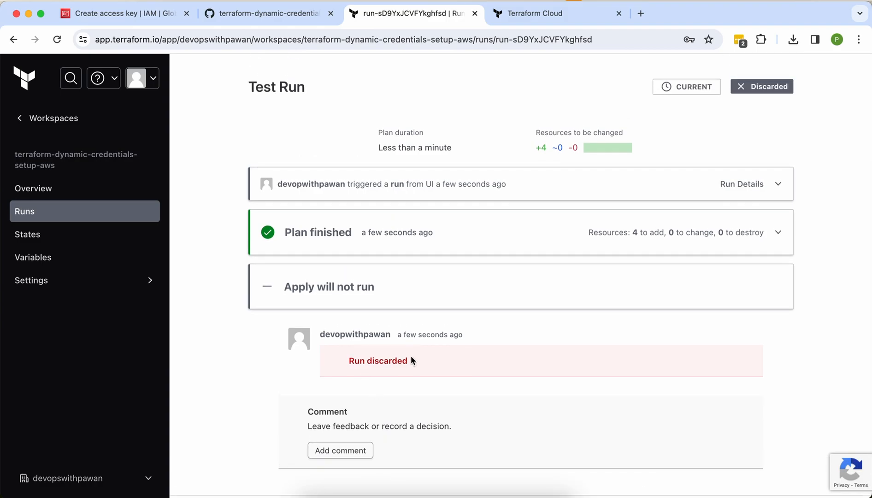
{"action": "left_click", "coordinate": [304, 20]}
Step: Read README.md and main.tf's aws provider block and region, then open trust.tf
{"action": "scroll", "coordinate": [243, 187], "scroll_direction": "up", "scroll_amount": 5}
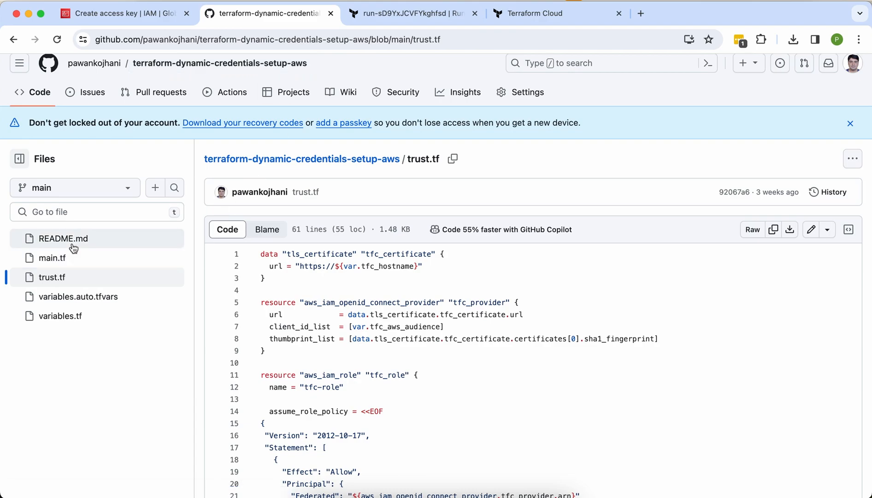
{"action": "left_click", "coordinate": [87, 247]}
{"action": "scroll", "coordinate": [309, 318], "scroll_direction": "down", "scroll_amount": 1}
{"action": "scroll", "coordinate": [309, 315], "scroll_direction": "up", "scroll_amount": 2}
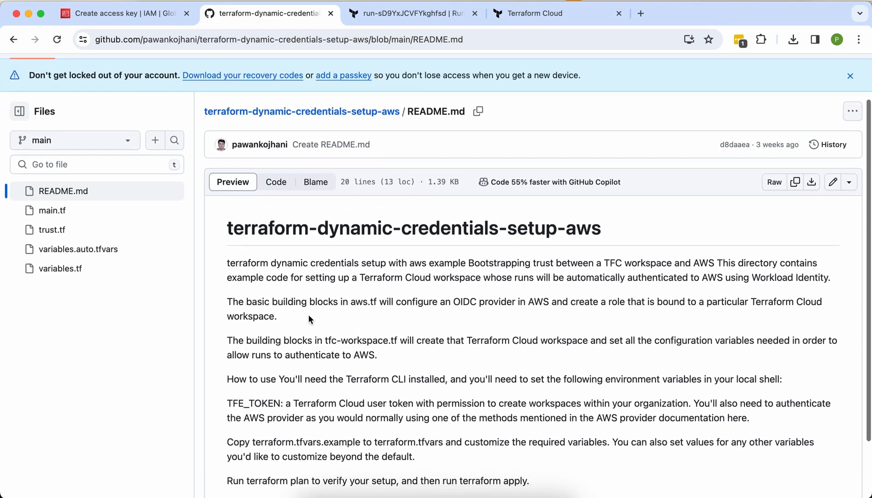
{"action": "scroll", "coordinate": [314, 402], "scroll_direction": "down", "scroll_amount": 1}
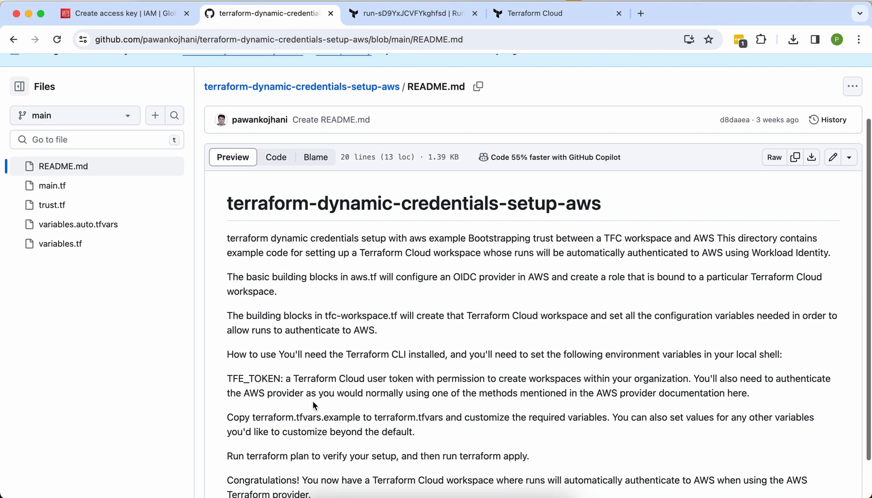
{"action": "left_click", "coordinate": [50, 185]}
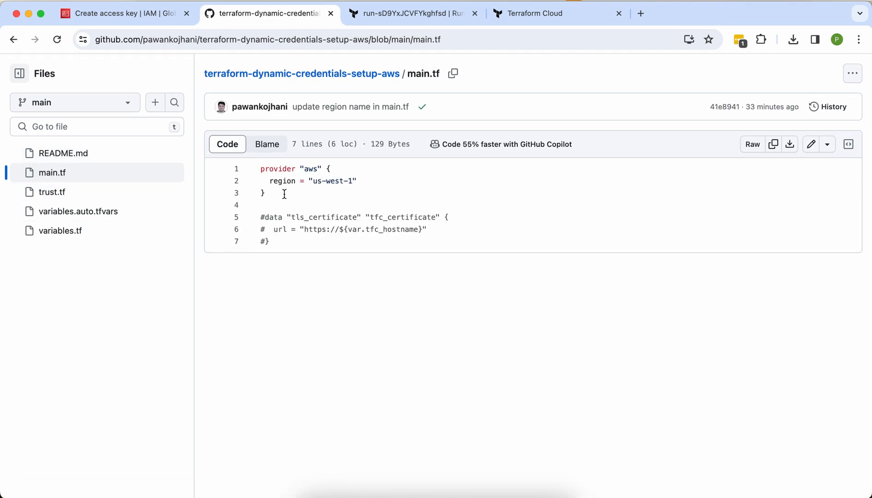
{"action": "left_click_drag", "start_coordinate": [280, 195], "coordinate": [253, 173]}
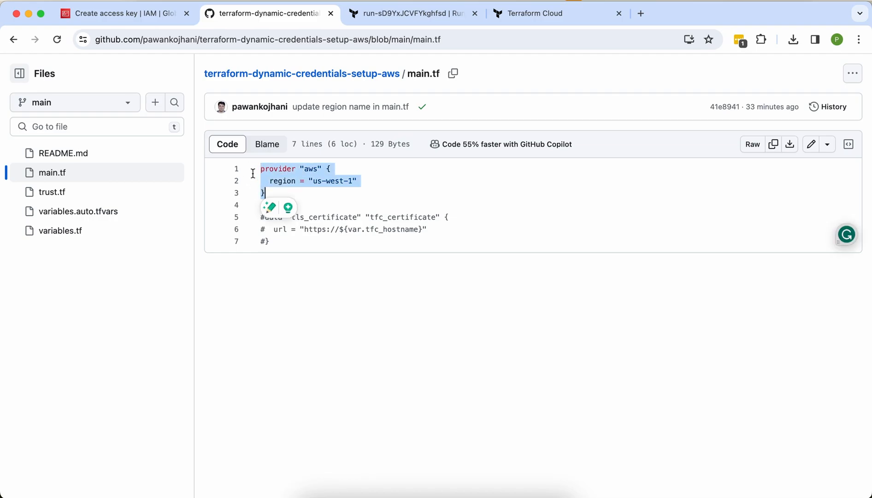
{"action": "double_click", "coordinate": [329, 182]}
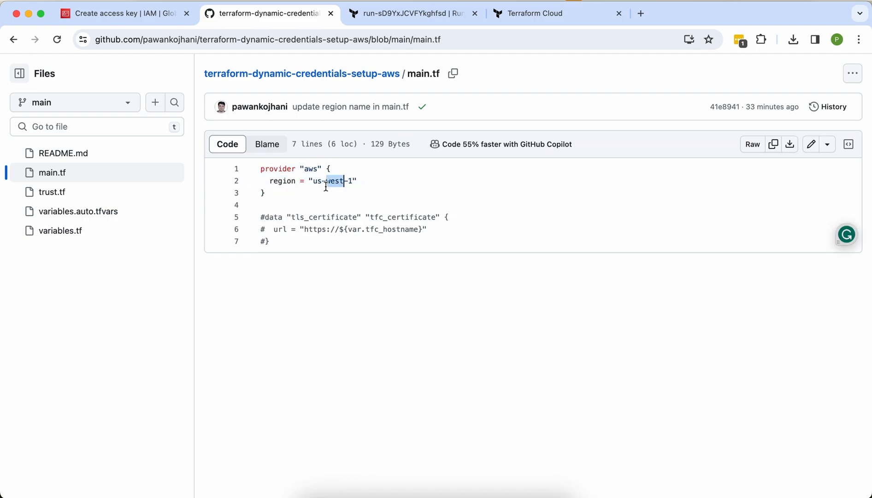
{"action": "left_click", "coordinate": [94, 199]}
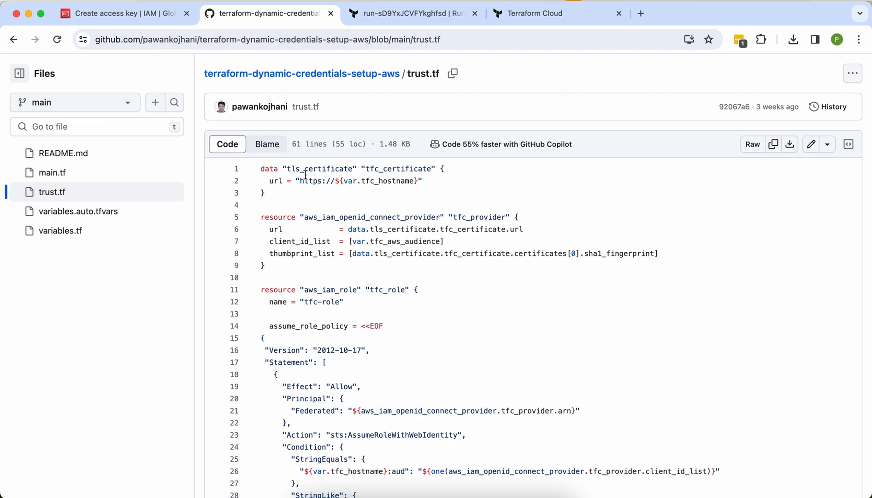
{"action": "scroll", "coordinate": [305, 174], "scroll_direction": "down", "scroll_amount": 1}
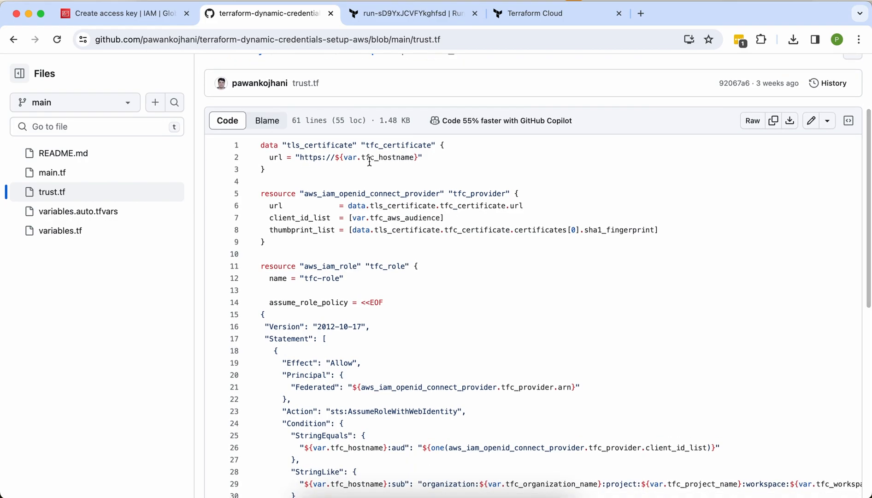
{"action": "left_click_drag", "start_coordinate": [426, 157], "coordinate": [273, 156]}
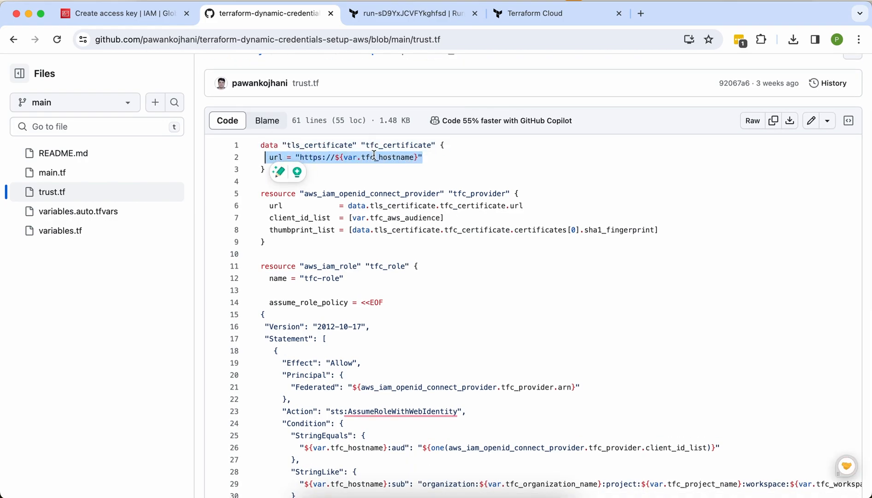
{"action": "left_click", "coordinate": [99, 229]}
{"action": "scroll", "coordinate": [258, 241], "scroll_direction": "down", "scroll_amount": 3}
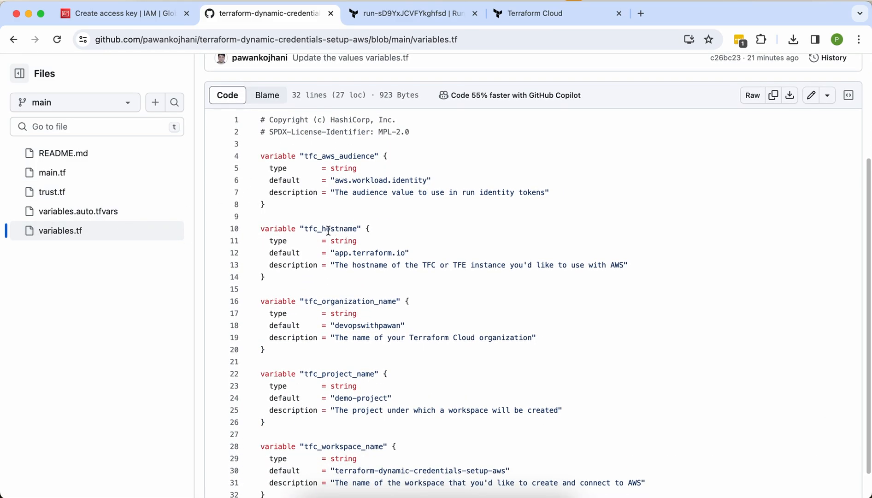
{"action": "triple_click", "coordinate": [350, 253]}
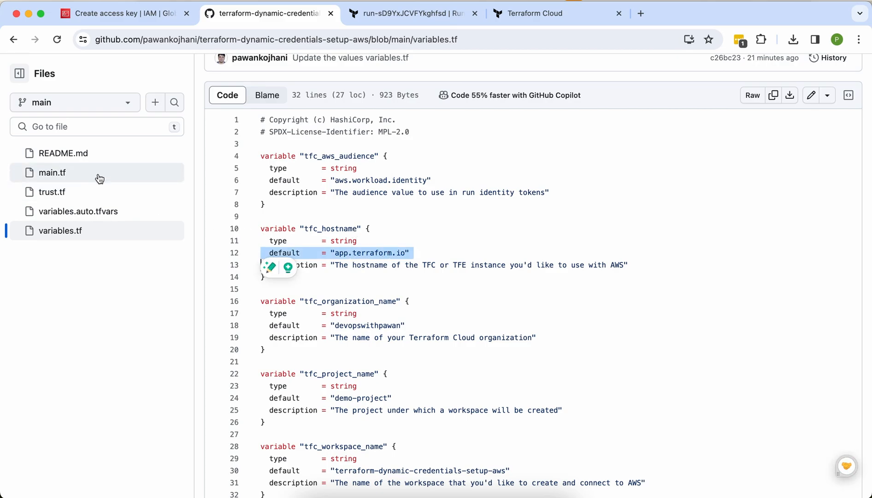
{"action": "left_click", "coordinate": [96, 191]}
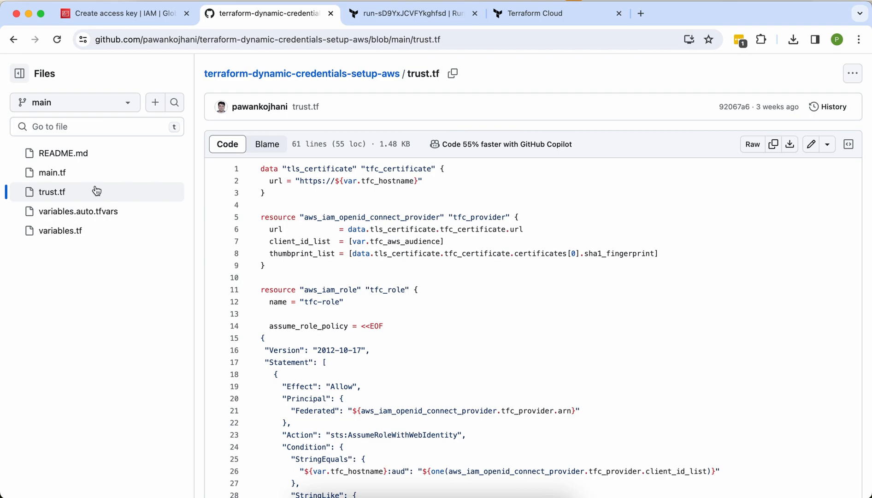
{"action": "double_click", "coordinate": [345, 217]}
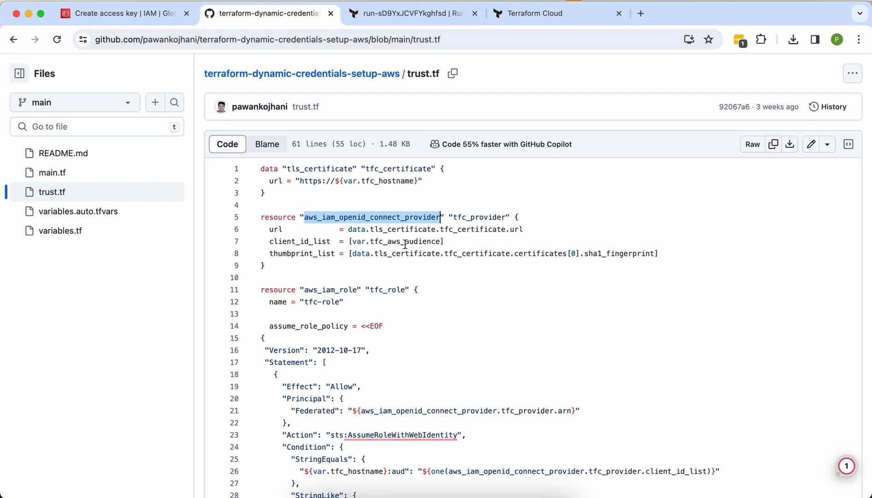
{"action": "left_click", "coordinate": [110, 232]}
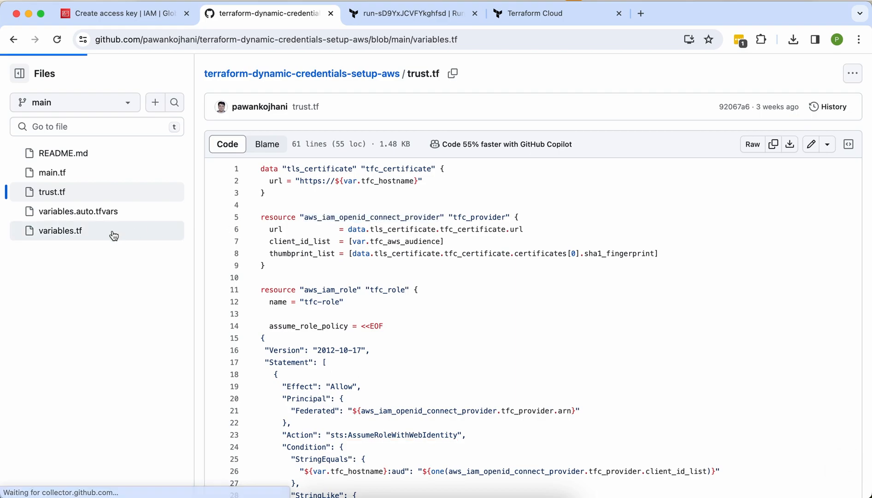
{"action": "double_click", "coordinate": [361, 228]}
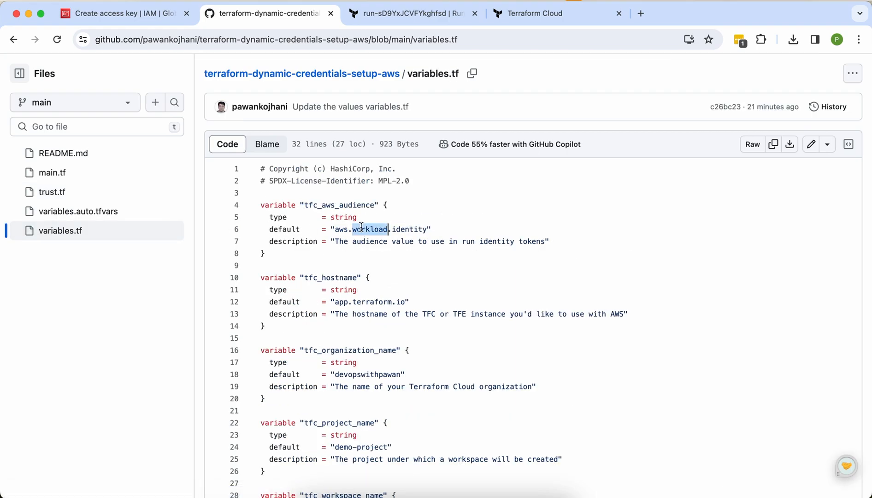
{"action": "left_click", "coordinate": [82, 196]}
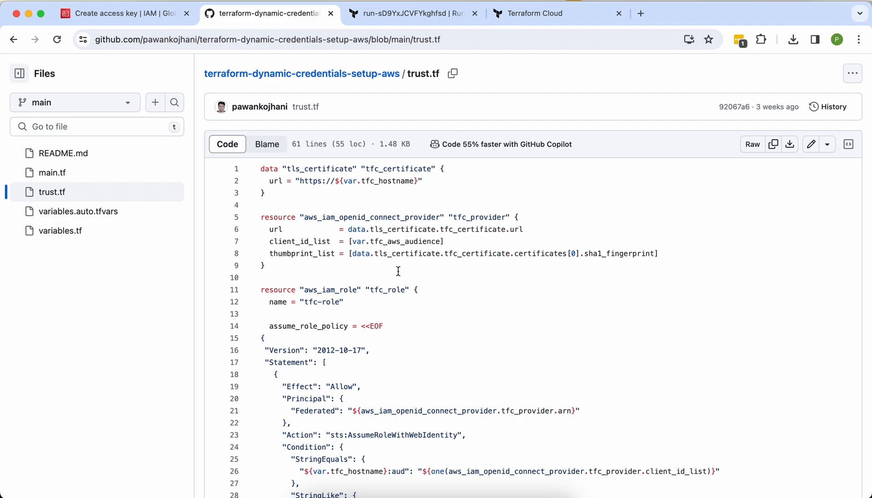
{"action": "scroll", "coordinate": [389, 264], "scroll_direction": "down", "scroll_amount": 2}
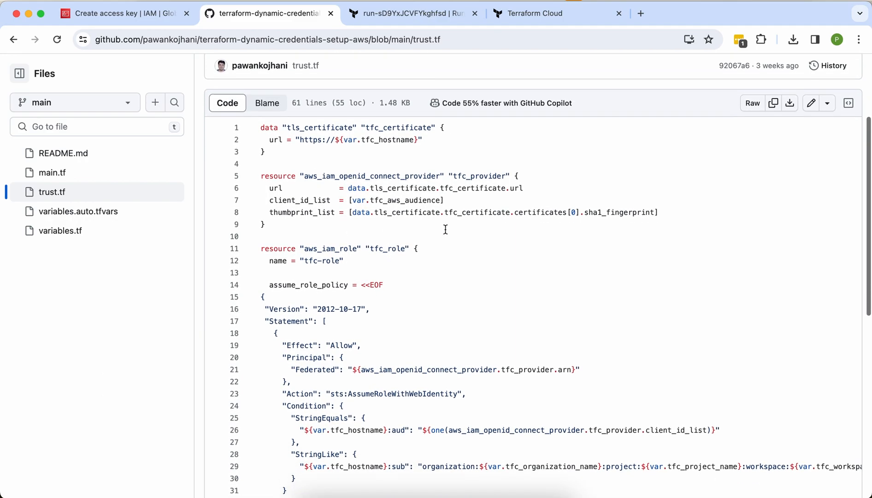
{"action": "scroll", "coordinate": [417, 257], "scroll_direction": "down", "scroll_amount": 2}
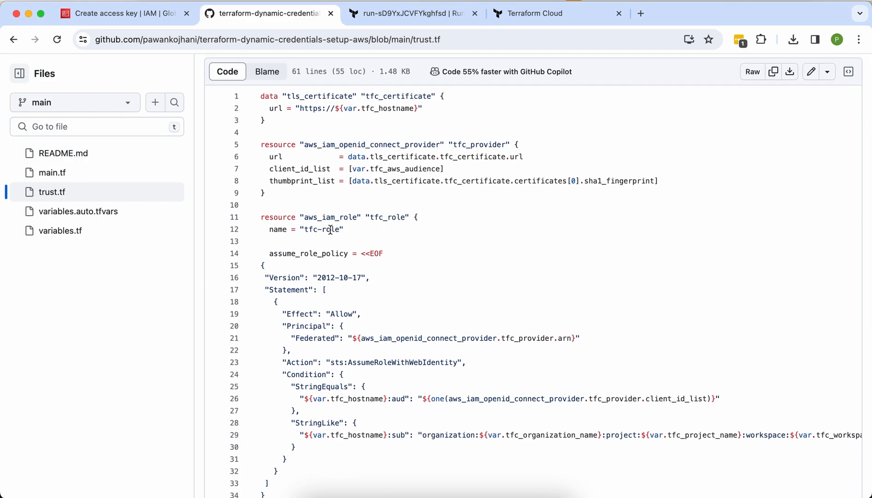
{"action": "double_click", "coordinate": [381, 216]}
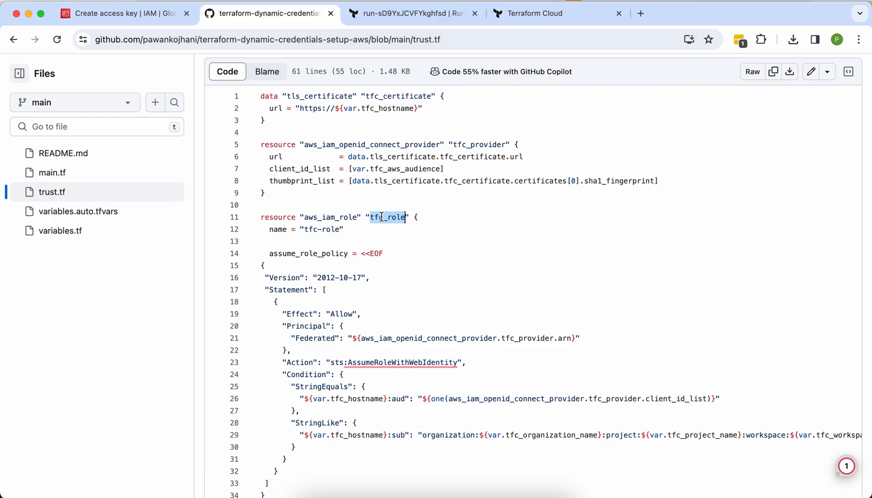
{"action": "double_click", "coordinate": [381, 216]}
{"action": "left_click", "coordinate": [382, 217]}
{"action": "scroll", "coordinate": [382, 216], "scroll_direction": "down", "scroll_amount": 1}
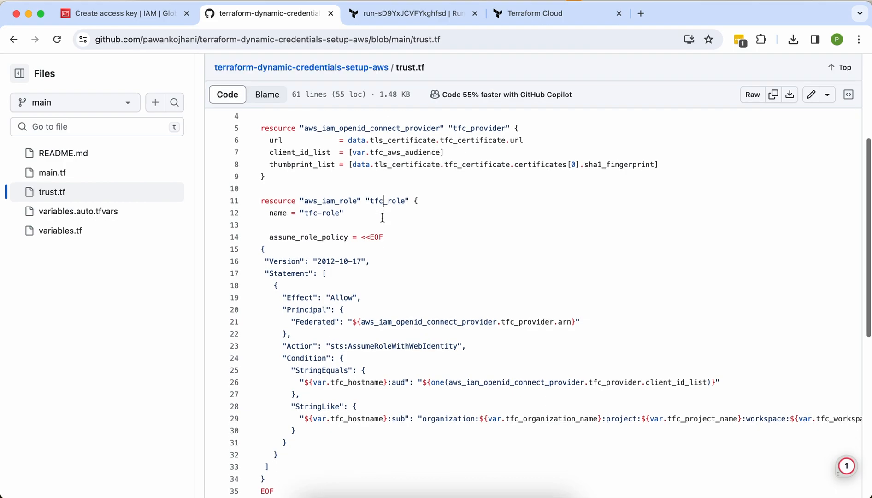
{"action": "scroll", "coordinate": [351, 367], "scroll_direction": "down", "scroll_amount": 1}
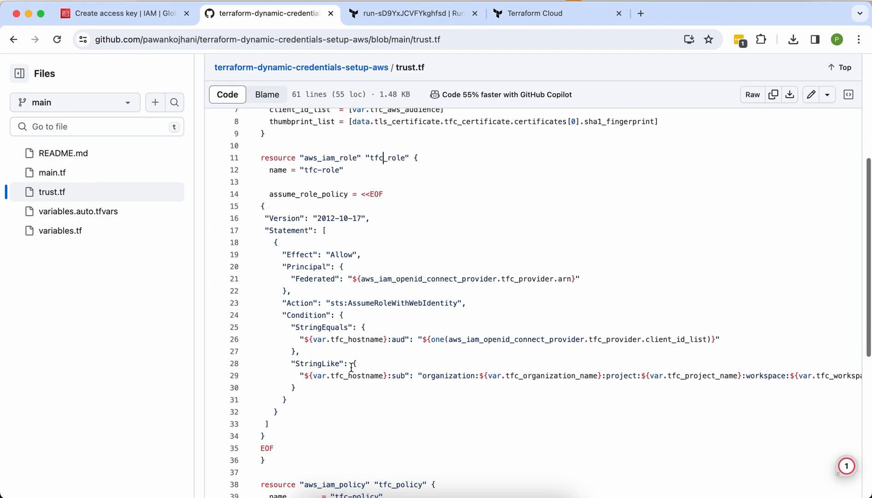
{"action": "double_click", "coordinate": [370, 374]}
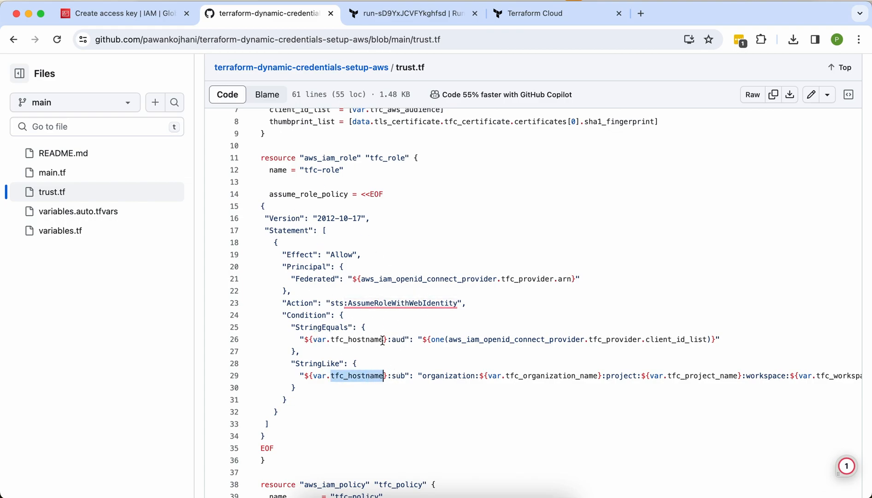
{"action": "left_click", "coordinate": [506, 342]}
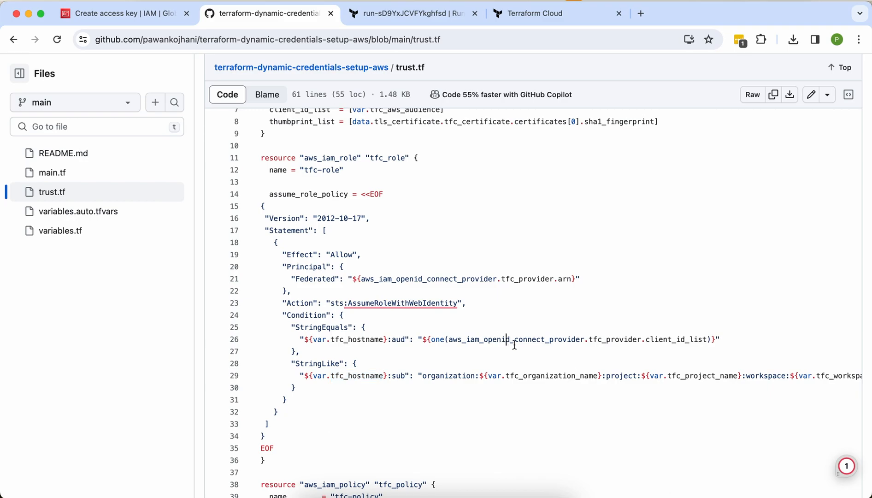
{"action": "scroll", "coordinate": [538, 348], "scroll_direction": "down", "scroll_amount": 2}
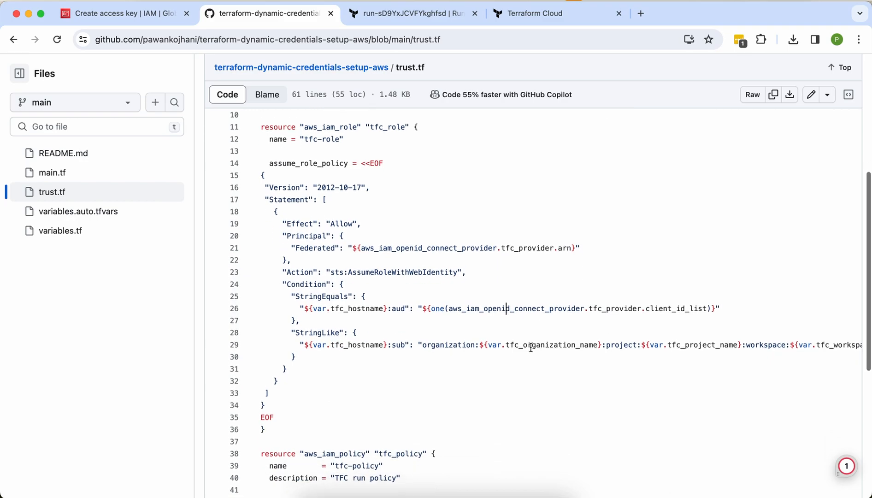
{"action": "double_click", "coordinate": [528, 347]}
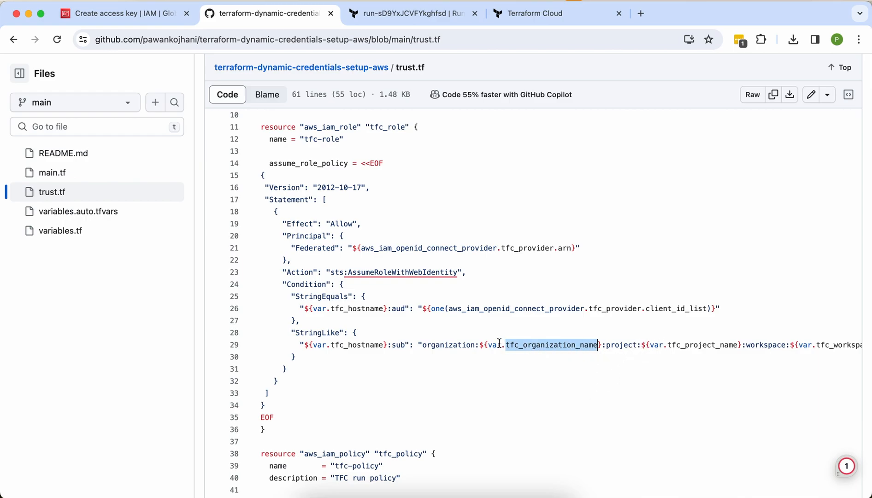
{"action": "double_click", "coordinate": [696, 346]}
{"action": "scroll", "coordinate": [668, 355], "scroll_direction": "right", "scroll_amount": 4}
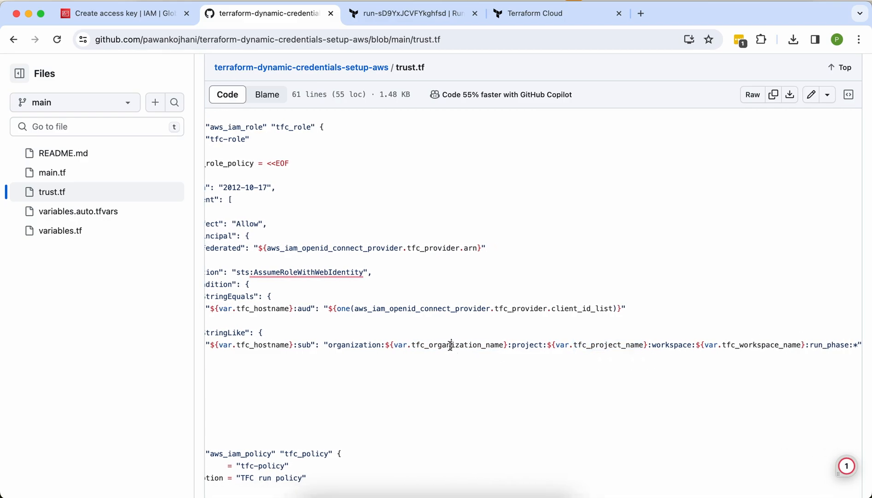
{"action": "double_click", "coordinate": [449, 345]}
{"action": "double_click", "coordinate": [582, 346]}
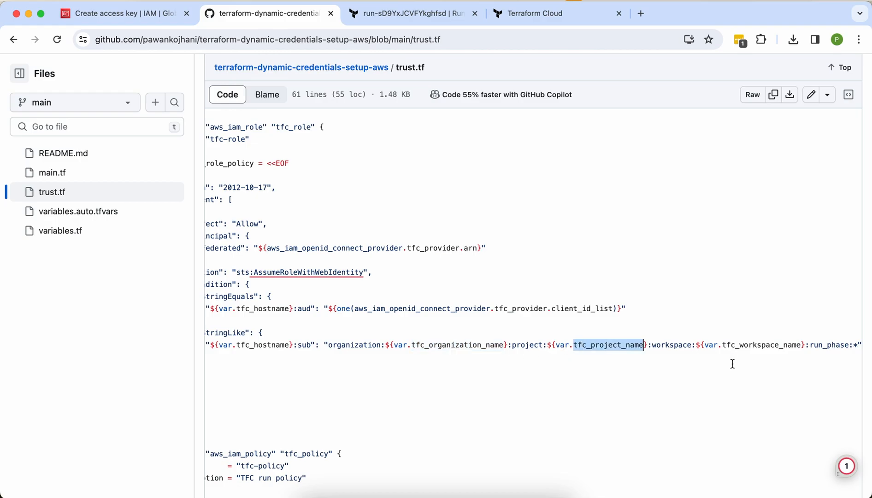
{"action": "double_click", "coordinate": [765, 347]}
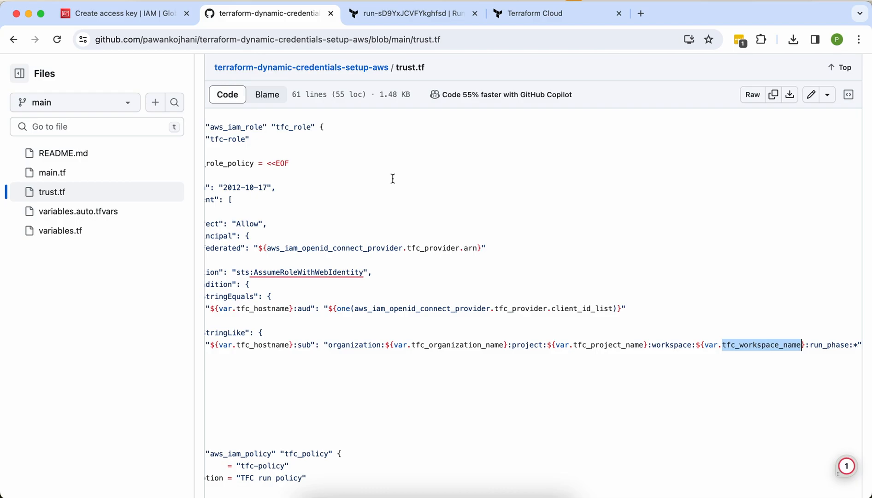
{"action": "scroll", "coordinate": [214, 196], "scroll_direction": "left", "scroll_amount": 4}
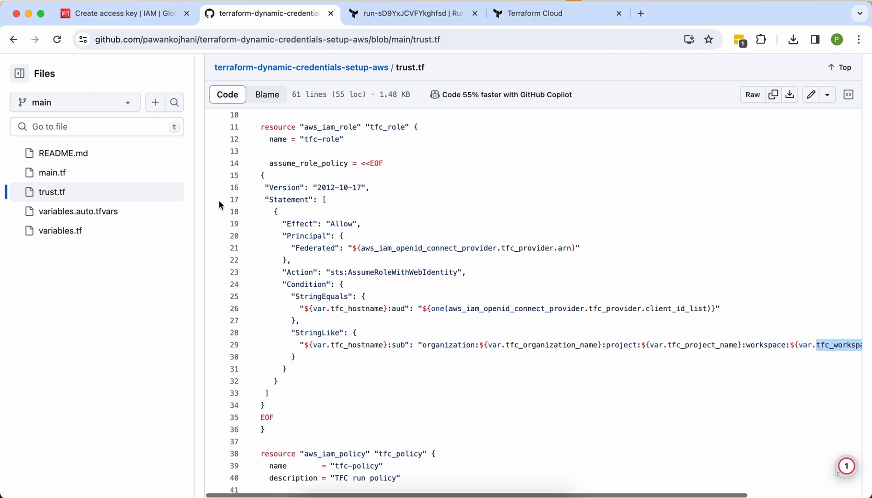
{"action": "scroll", "coordinate": [324, 334], "scroll_direction": "down", "scroll_amount": 2}
{"action": "scroll", "coordinate": [333, 428], "scroll_direction": "down", "scroll_amount": 3}
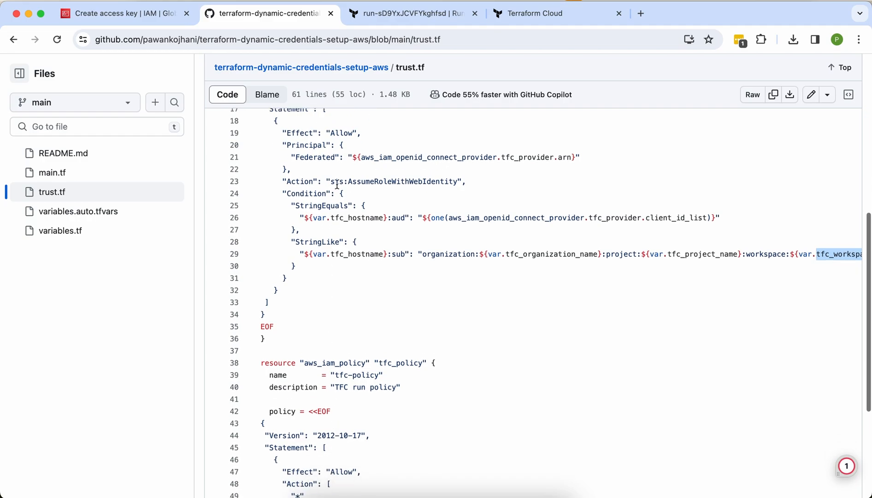
{"action": "left_click_drag", "start_coordinate": [295, 329], "coordinate": [293, 164]}
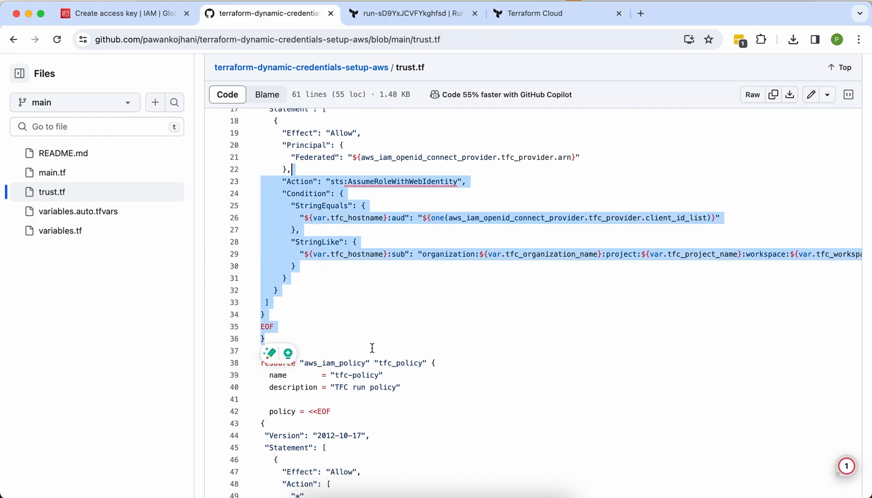
{"action": "left_click", "coordinate": [387, 363]}
{"action": "scroll", "coordinate": [389, 367], "scroll_direction": "down", "scroll_amount": 2}
{"action": "scroll", "coordinate": [390, 367], "scroll_direction": "down", "scroll_amount": 5}
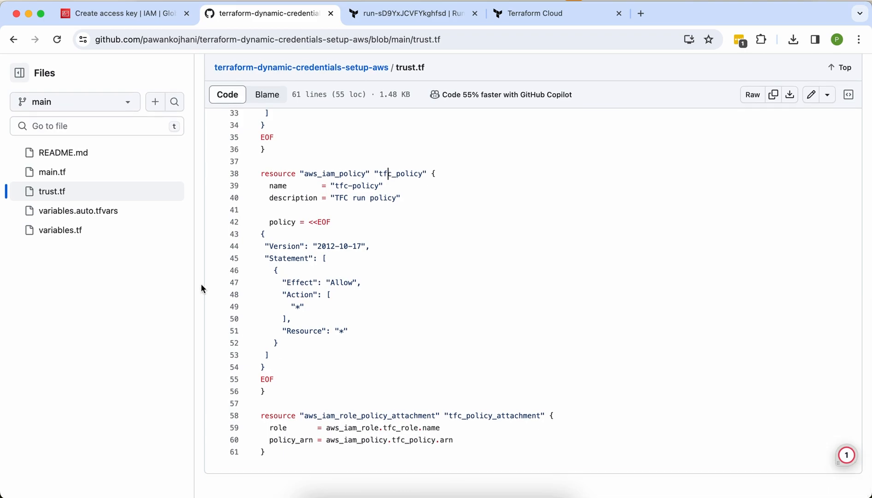
{"action": "scroll", "coordinate": [201, 289], "scroll_direction": "up", "scroll_amount": 1}
{"action": "scroll", "coordinate": [375, 424], "scroll_direction": "down", "scroll_amount": 1}
{"action": "triple_click", "coordinate": [379, 427]}
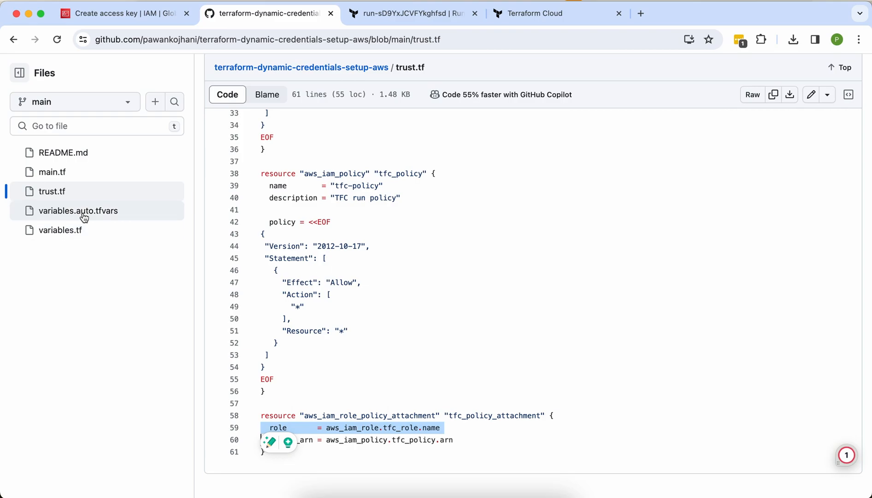
Step: Review variables.tf's hostname, organization, project and workspace defaults, then return to the Test Run
{"action": "left_click", "coordinate": [82, 231]}
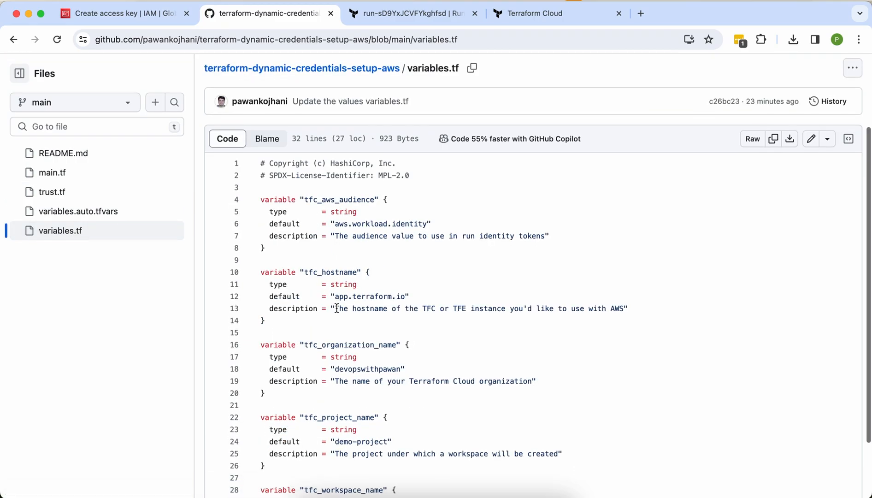
{"action": "scroll", "coordinate": [323, 258], "scroll_direction": "down", "scroll_amount": 1}
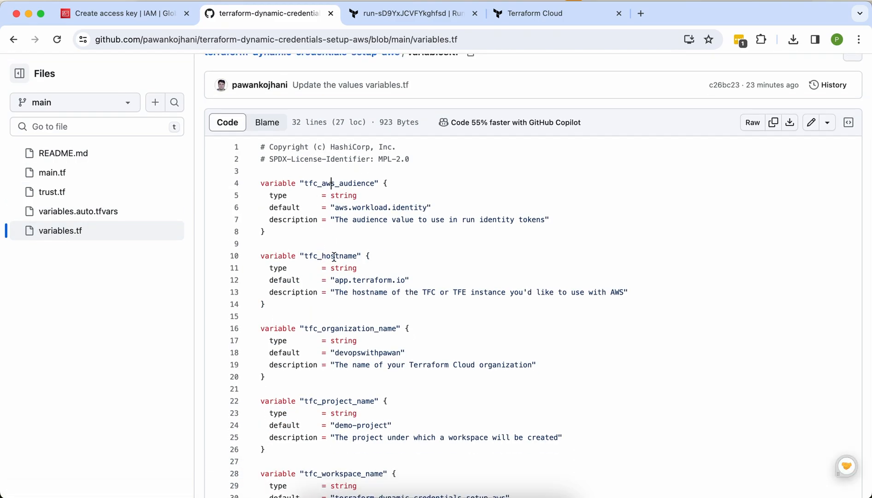
{"action": "double_click", "coordinate": [335, 256]}
{"action": "double_click", "coordinate": [350, 328]}
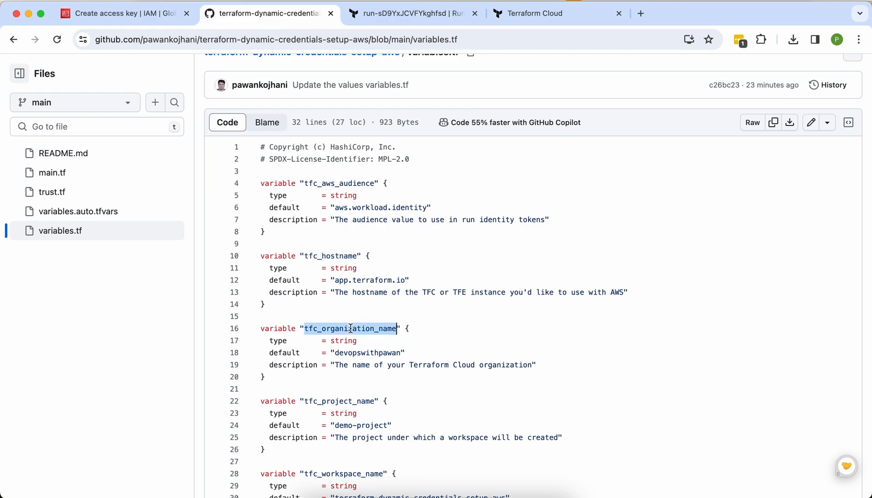
{"action": "double_click", "coordinate": [361, 353]}
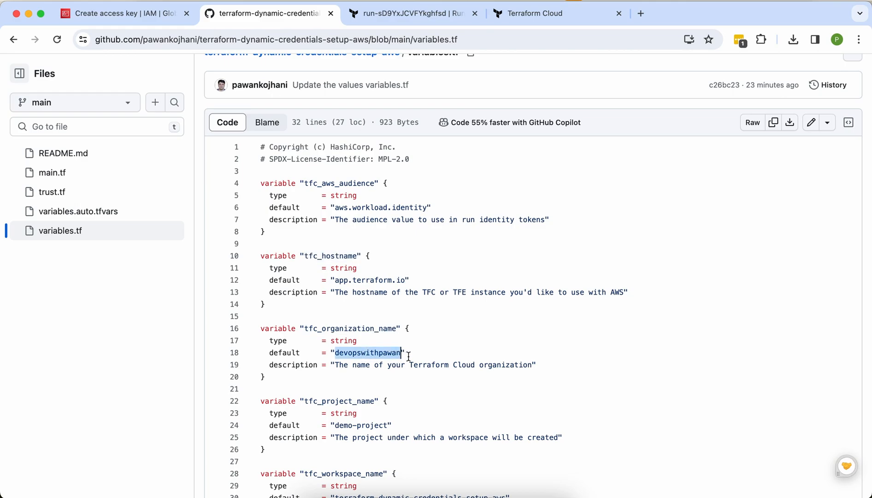
{"action": "scroll", "coordinate": [408, 357], "scroll_direction": "down", "scroll_amount": 2}
{"action": "double_click", "coordinate": [341, 383]}
{"action": "scroll", "coordinate": [341, 383], "scroll_direction": "down", "scroll_amount": 1}
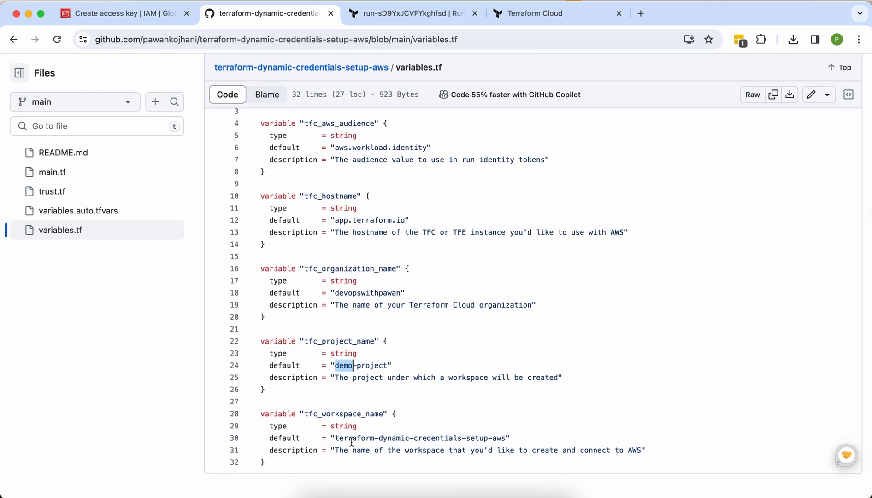
{"action": "double_click", "coordinate": [340, 409]}
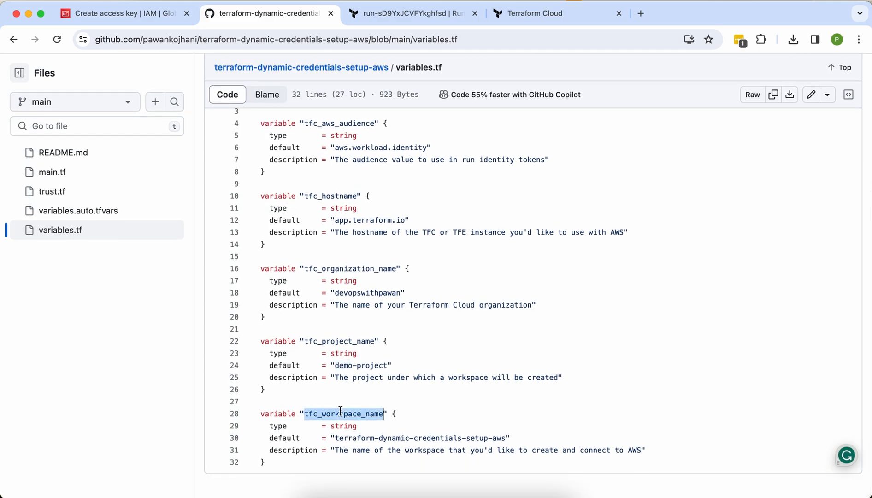
{"action": "double_click", "coordinate": [353, 437]}
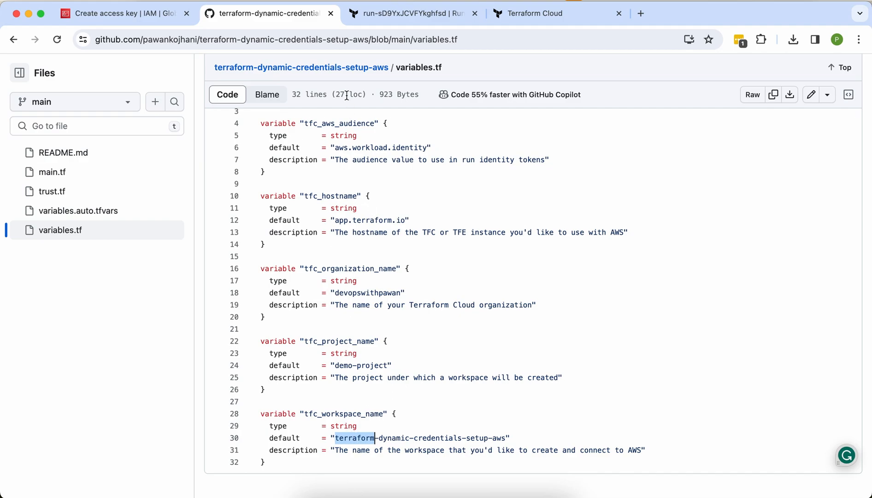
{"action": "left_click", "coordinate": [413, 20]}
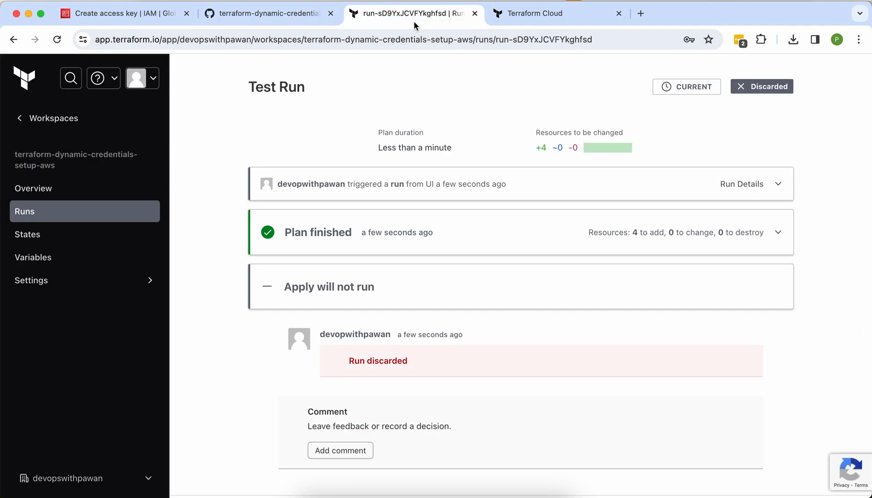
{"action": "scroll", "coordinate": [91, 156], "scroll_direction": "up", "scroll_amount": 5}
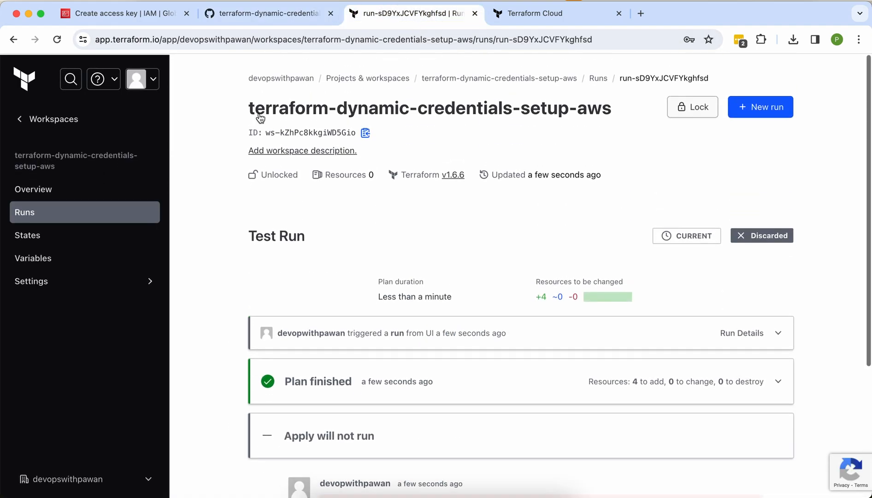
Step: Go through Projects & workspaces to the terraform-dynamic-credentials-setup-aws workspace overview
{"action": "left_click", "coordinate": [286, 79]}
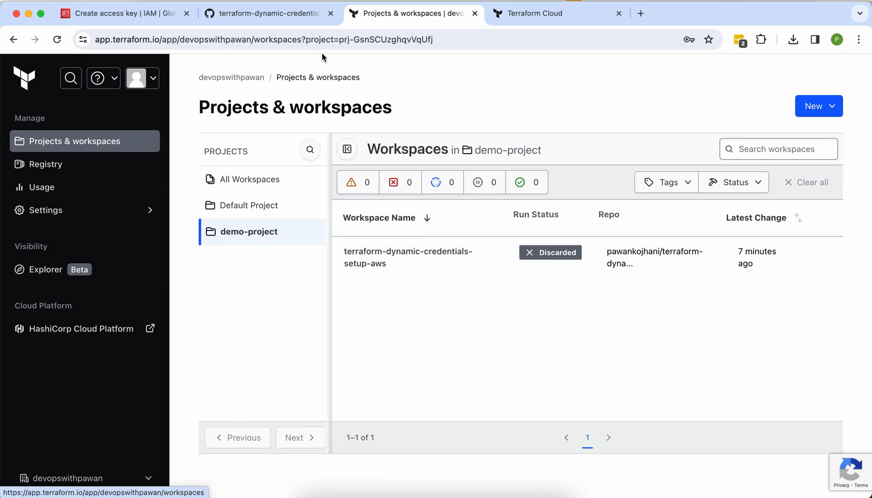
{"action": "left_click", "coordinate": [272, 17]}
{"action": "scroll", "coordinate": [386, 337], "scroll_direction": "up", "scroll_amount": 3}
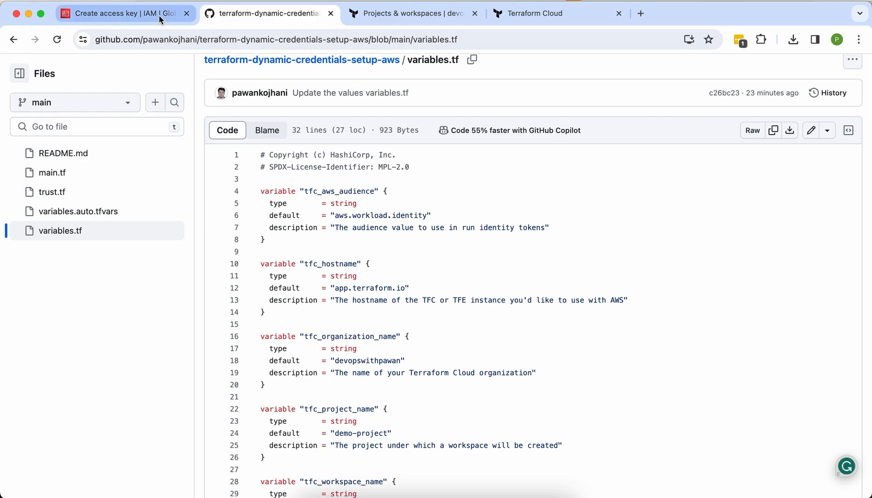
{"action": "left_click", "coordinate": [374, 18]}
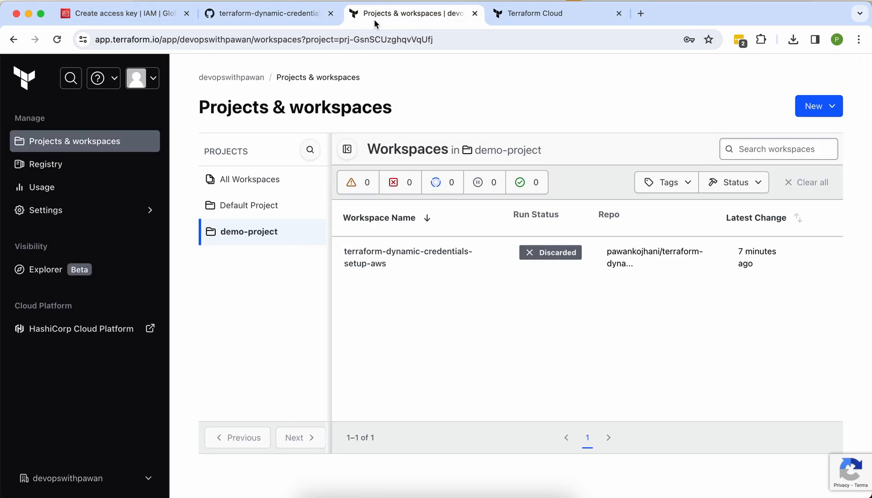
{"action": "left_click", "coordinate": [811, 116]}
{"action": "left_click", "coordinate": [431, 254]}
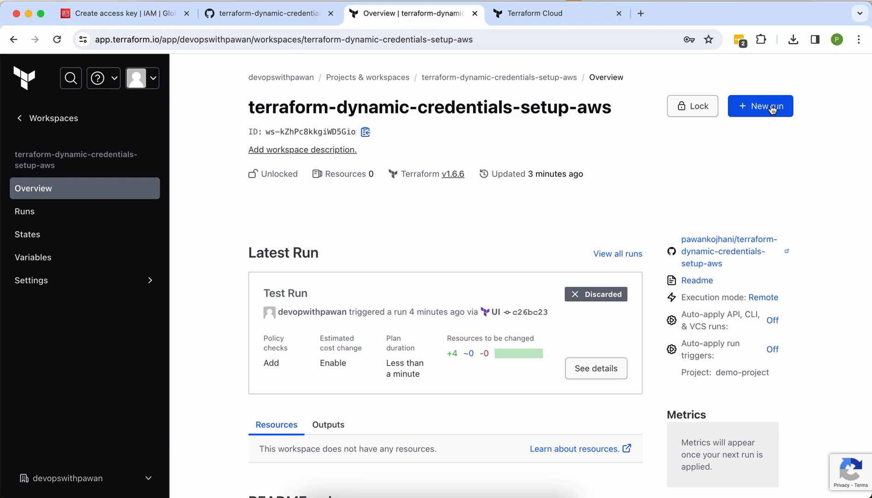
Step: Start a plan-and-apply run with the reason 'creating IAM Role for dynamic credentials'
{"action": "left_click", "coordinate": [772, 107]}
{"action": "left_click", "coordinate": [502, 242]}
{"action": "type", "text": "create"}
{"action": "type", "text": "ng "}
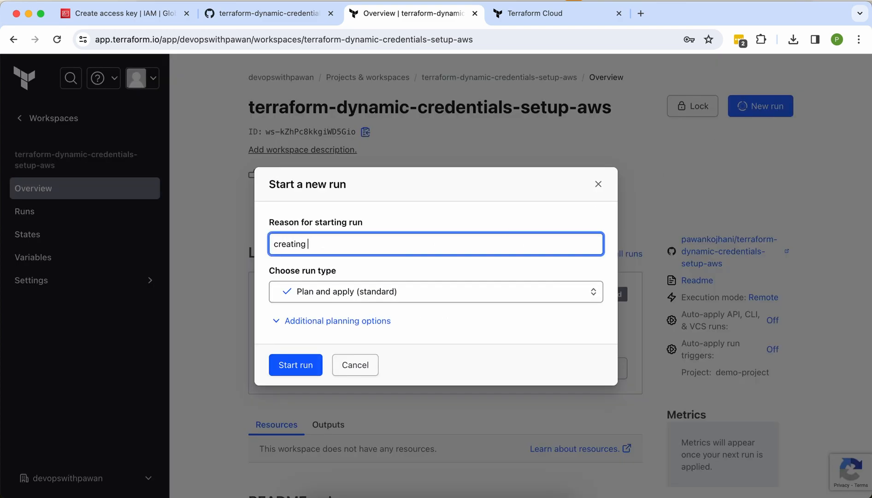
{"action": "type", "text": "IAM Role for dynamic credentials"}
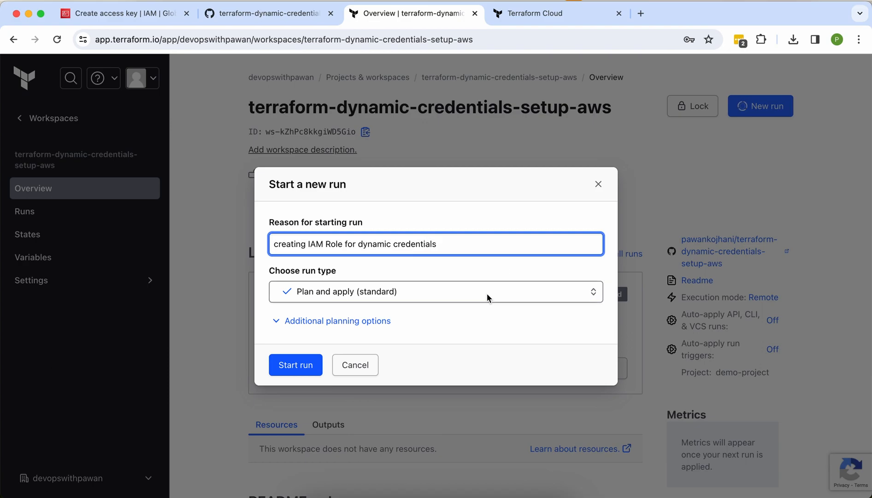
{"action": "left_click", "coordinate": [303, 367]}
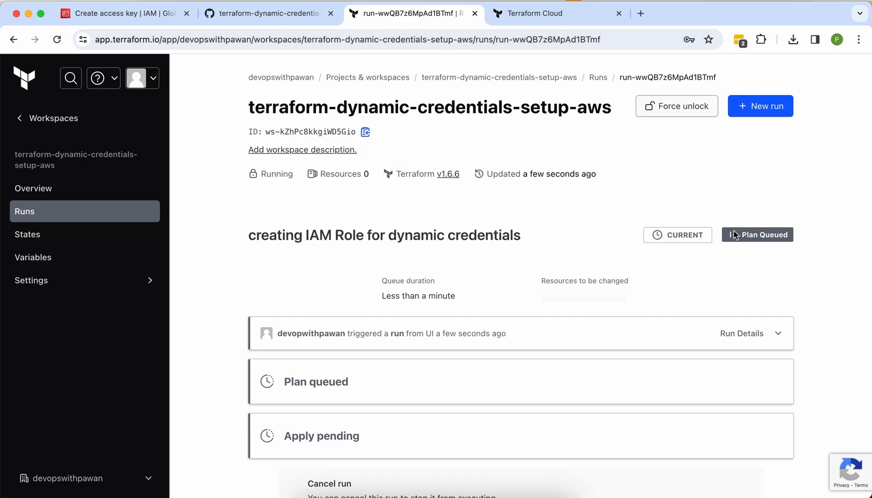
Step: Filter the AWS IAM roles list for 'tfc'
{"action": "left_click", "coordinate": [148, 17]}
{"action": "left_click", "coordinate": [56, 143]}
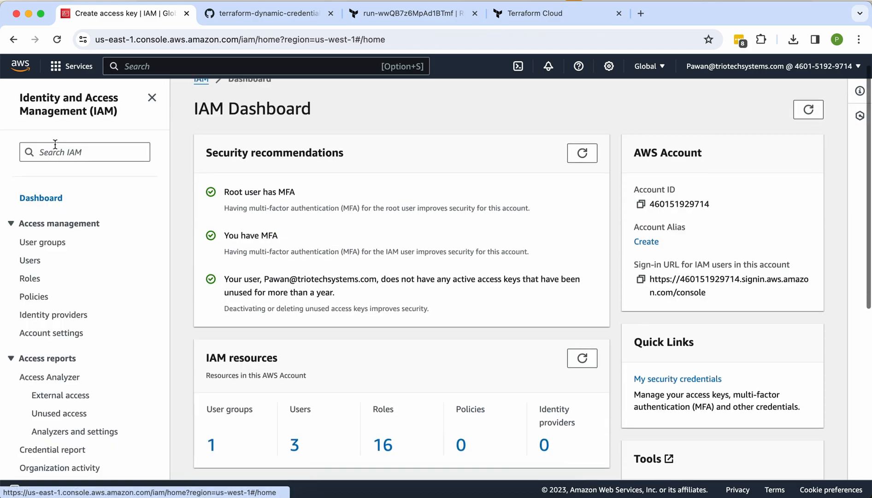
{"action": "left_click", "coordinate": [32, 279]}
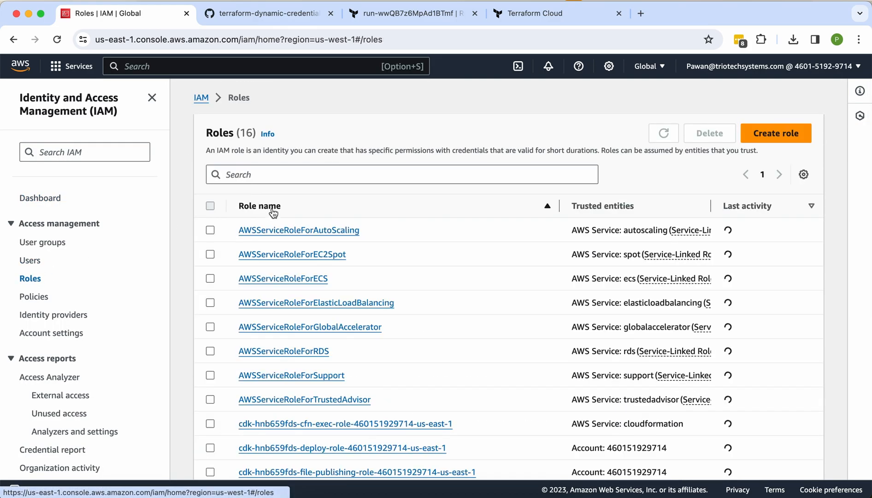
{"action": "left_click", "coordinate": [286, 174]}
{"action": "type", "text": "tfc"}
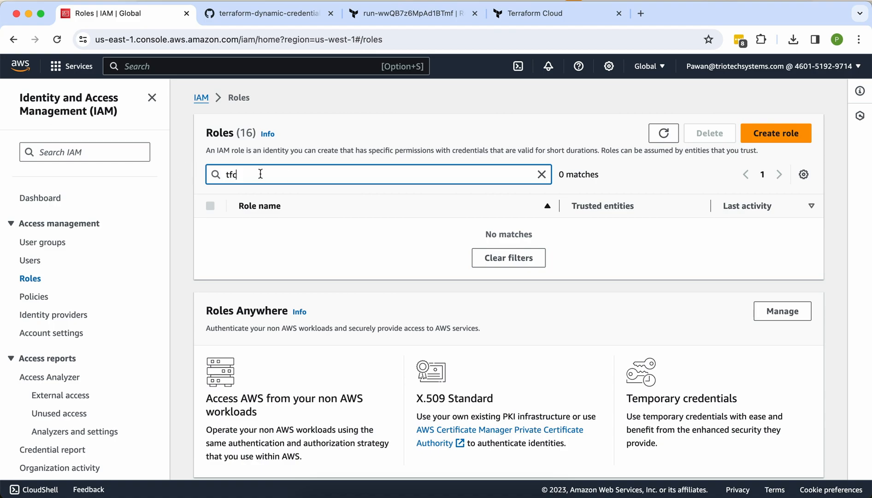
Step: Follow the run until its plan shows 4 IAM resources to add, reaching Confirm & apply
{"action": "left_click", "coordinate": [524, 19]}
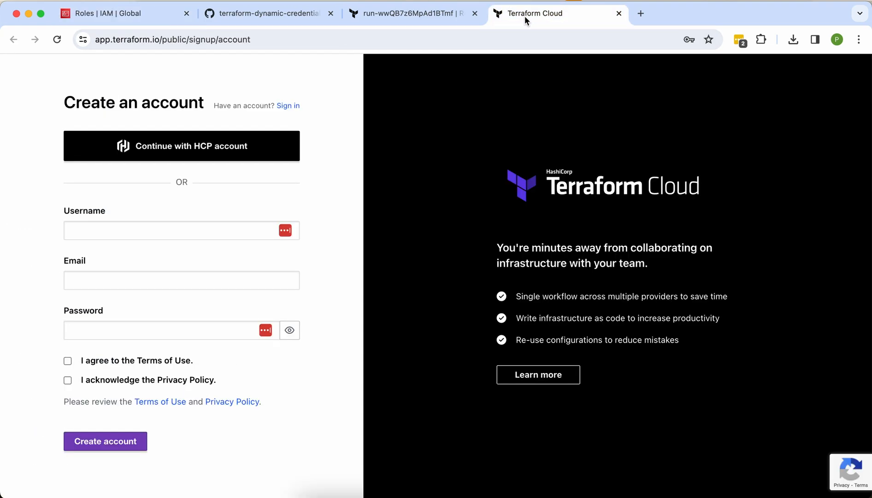
{"action": "left_click", "coordinate": [389, 16]}
{"action": "scroll", "coordinate": [480, 277], "scroll_direction": "down", "scroll_amount": 2}
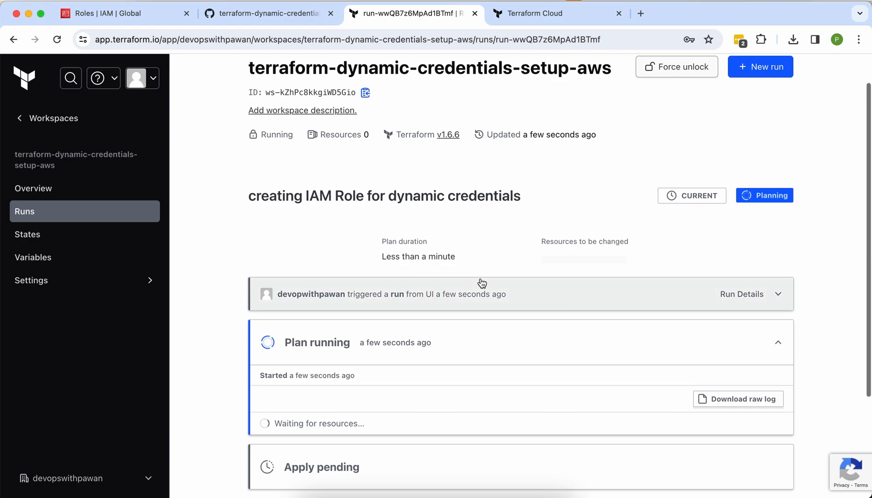
{"action": "scroll", "coordinate": [481, 283], "scroll_direction": "down", "scroll_amount": 3}
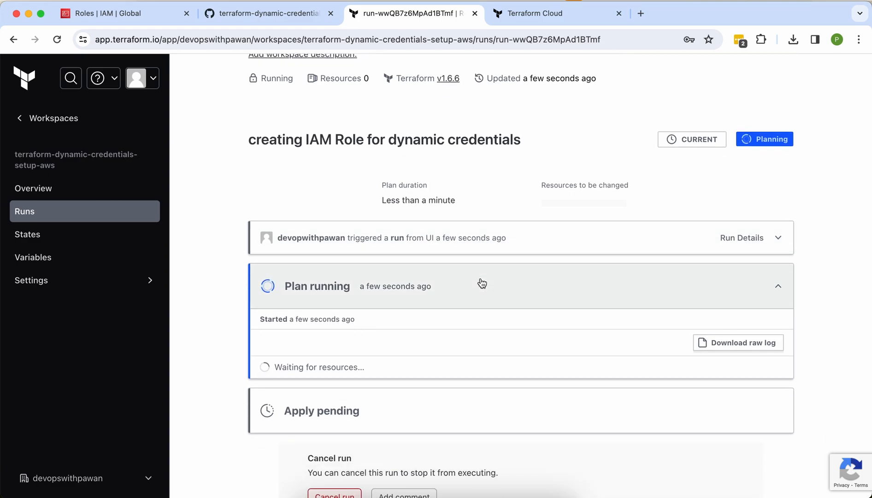
{"action": "scroll", "coordinate": [480, 284], "scroll_direction": "down", "scroll_amount": 1}
{"action": "scroll", "coordinate": [273, 295], "scroll_direction": "down", "scroll_amount": 5}
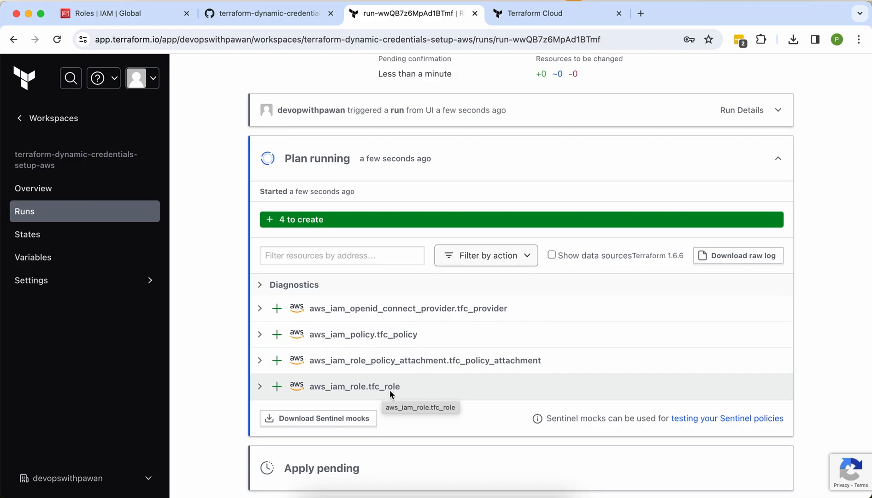
{"action": "left_click", "coordinate": [137, 20]}
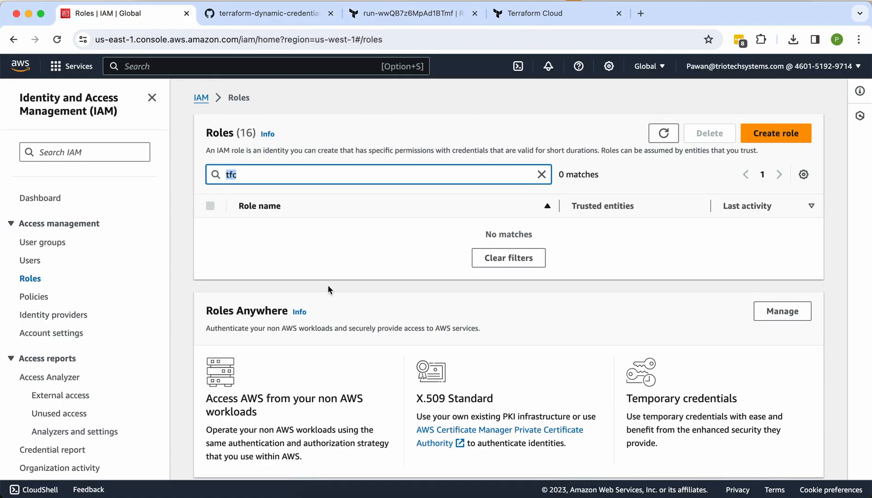
{"action": "left_click", "coordinate": [260, 17]}
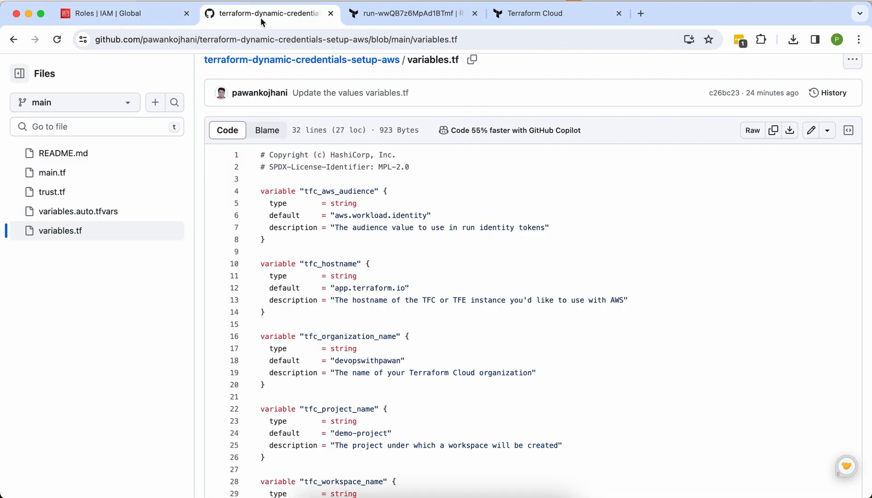
{"action": "left_click", "coordinate": [407, 14]}
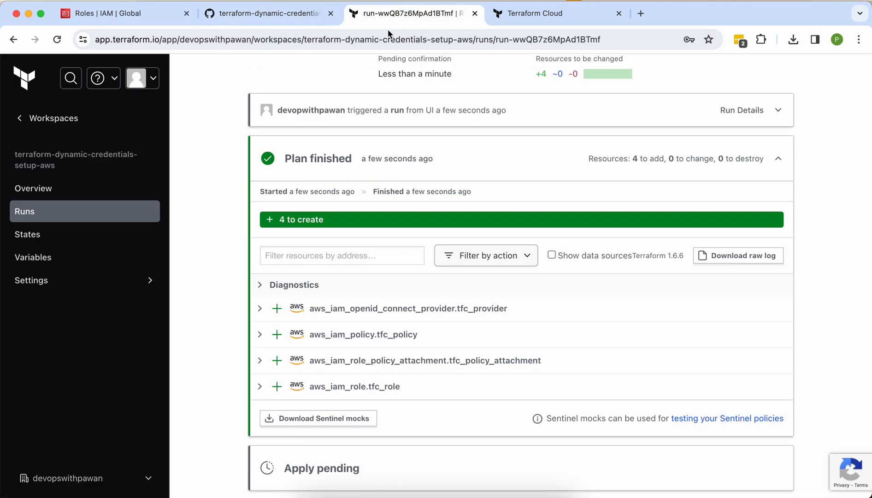
{"action": "scroll", "coordinate": [429, 285], "scroll_direction": "down", "scroll_amount": 5}
Step: Confirm the plan, let the apply create the 4 IAM resources, and expand the OIDC provider's ID
{"action": "left_click", "coordinate": [364, 410]}
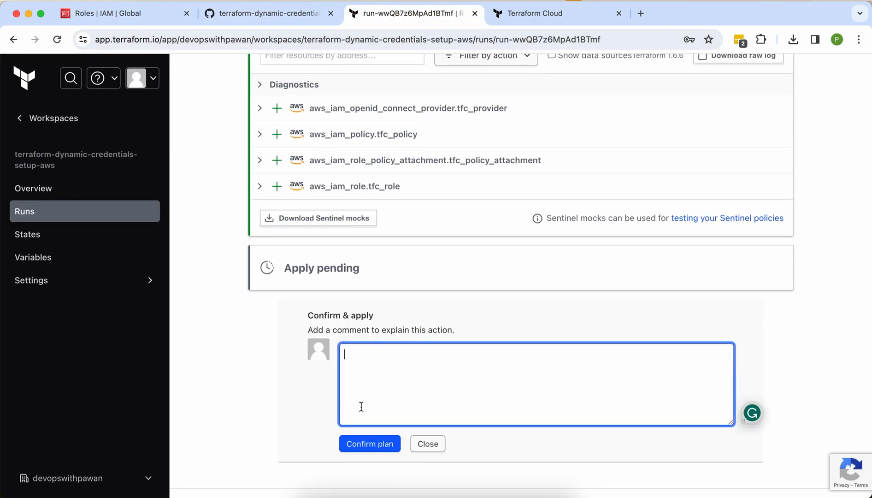
{"action": "left_click", "coordinate": [369, 443]}
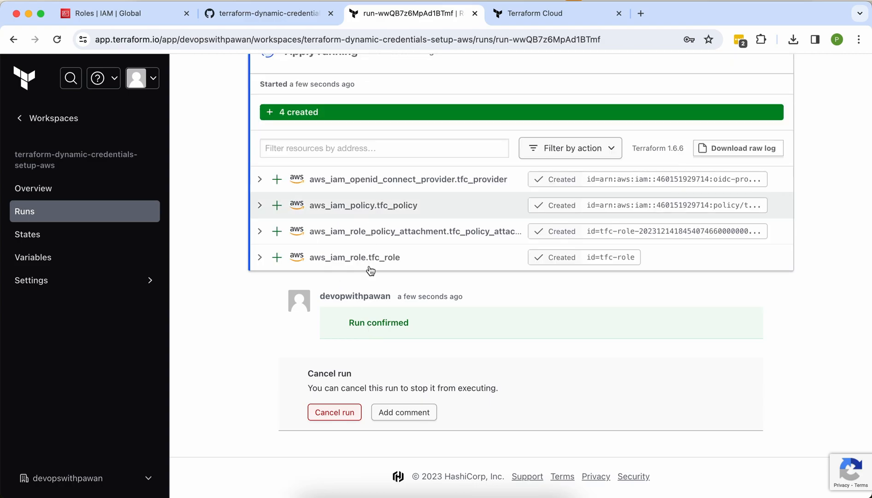
{"action": "scroll", "coordinate": [297, 177], "scroll_direction": "down", "scroll_amount": 1}
{"action": "scroll", "coordinate": [297, 176], "scroll_direction": "up", "scroll_amount": 3}
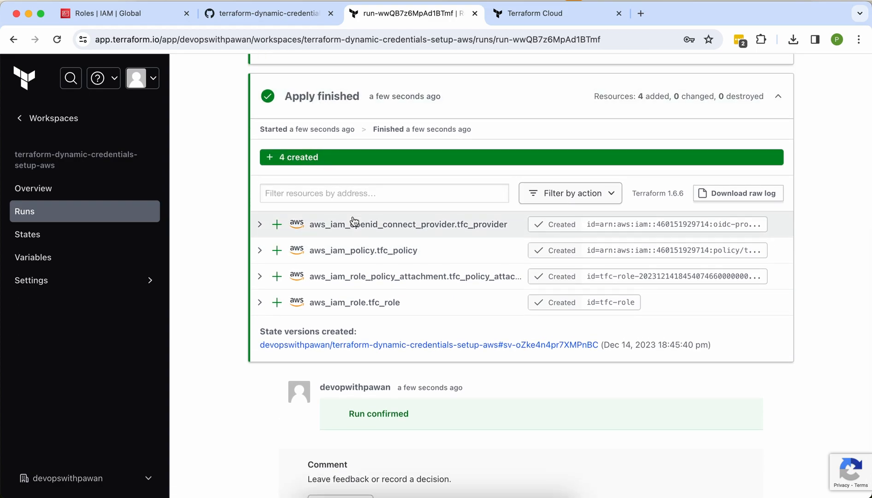
{"action": "left_click", "coordinate": [259, 225]}
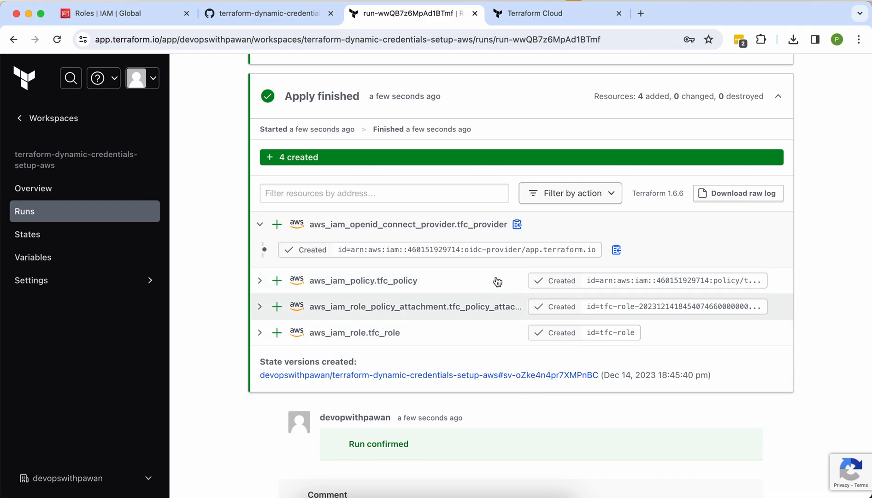
Step: Refresh the IAM roles, open the new tfc-role and view its trust relationships
{"action": "left_click", "coordinate": [128, 12]}
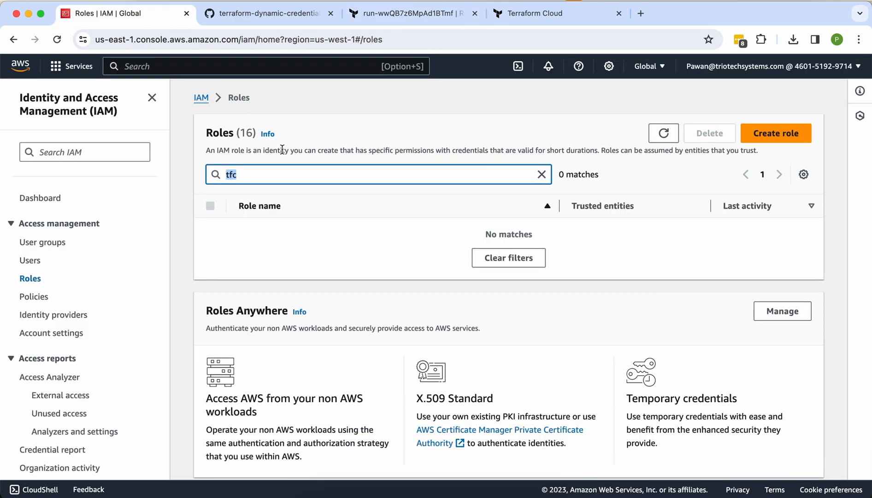
{"action": "left_click", "coordinate": [662, 134]}
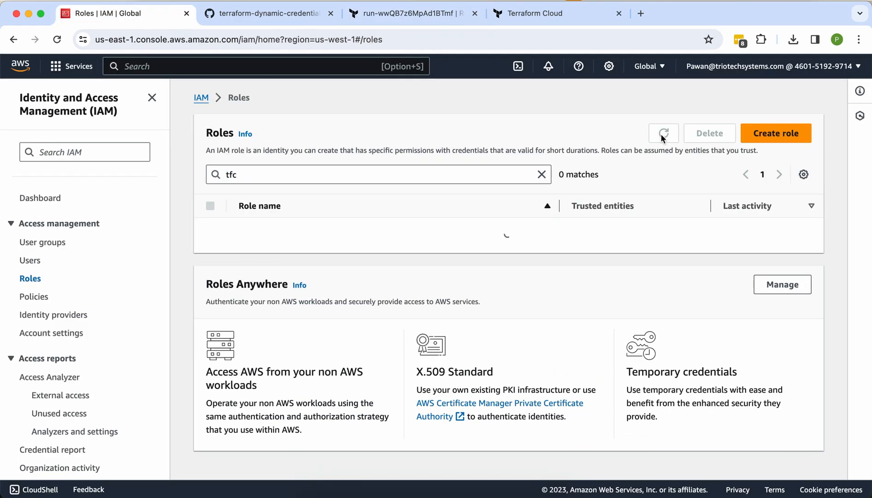
{"action": "left_click", "coordinate": [252, 230]}
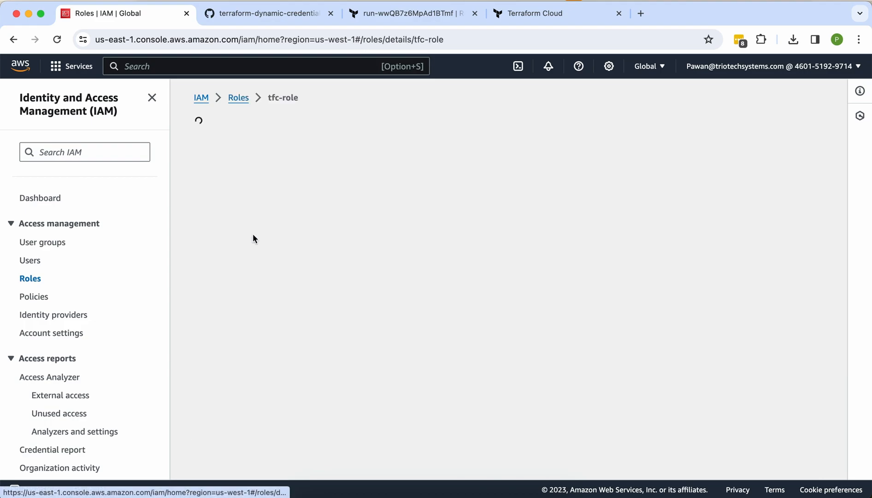
{"action": "scroll", "coordinate": [301, 285], "scroll_direction": "down", "scroll_amount": 1}
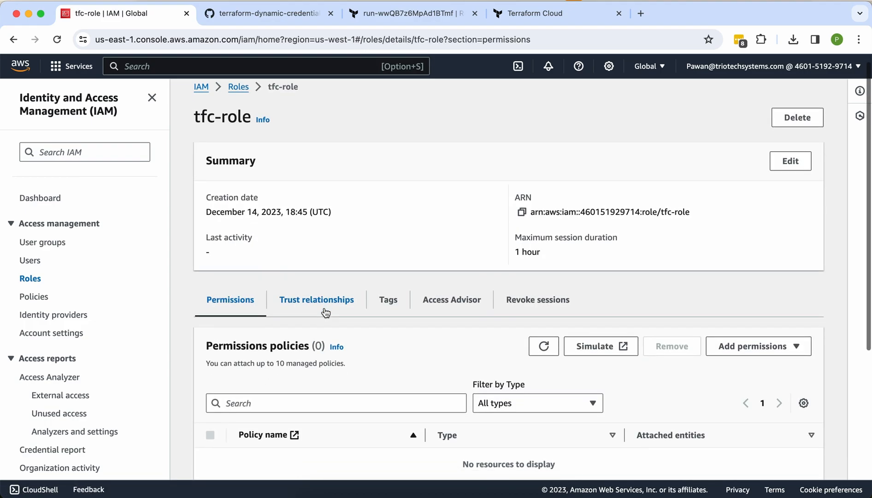
{"action": "scroll", "coordinate": [325, 311], "scroll_direction": "down", "scroll_amount": 2}
{"action": "scroll", "coordinate": [324, 307], "scroll_direction": "down", "scroll_amount": 4}
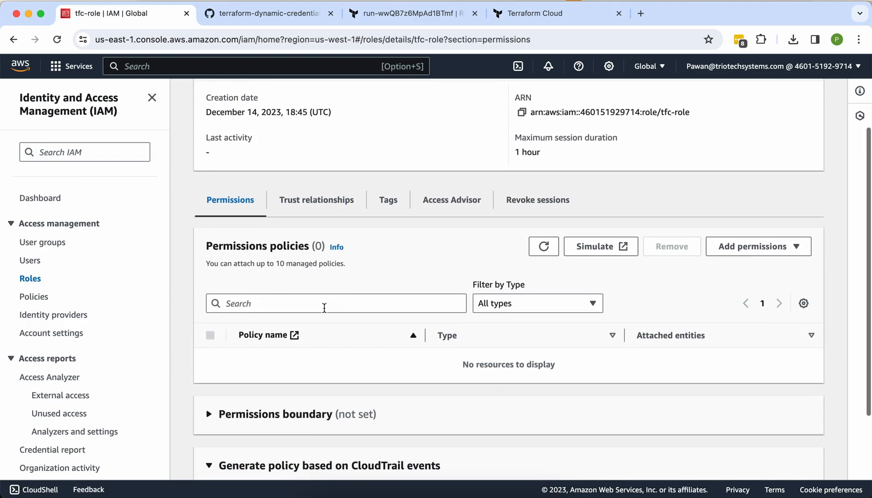
{"action": "scroll", "coordinate": [323, 311], "scroll_direction": "up", "scroll_amount": 3}
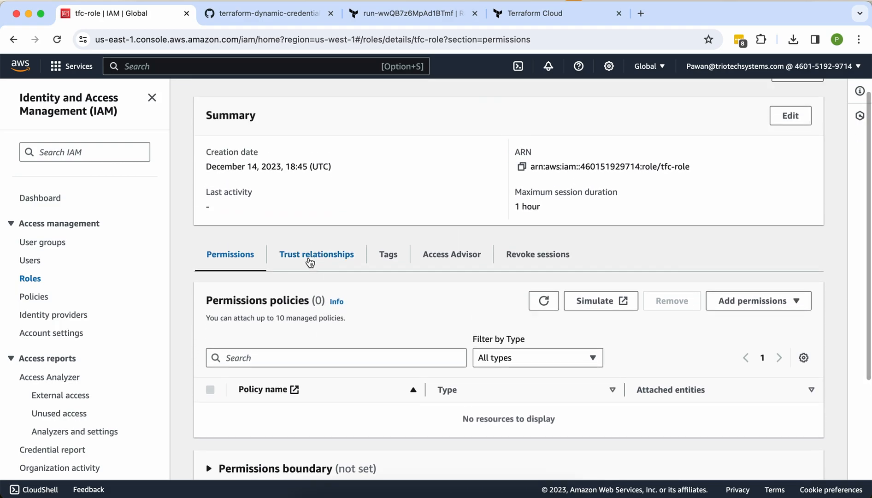
{"action": "left_click", "coordinate": [308, 259]}
{"action": "scroll", "coordinate": [377, 377], "scroll_direction": "down", "scroll_amount": 1}
{"action": "scroll", "coordinate": [377, 379], "scroll_direction": "down", "scroll_amount": 1}
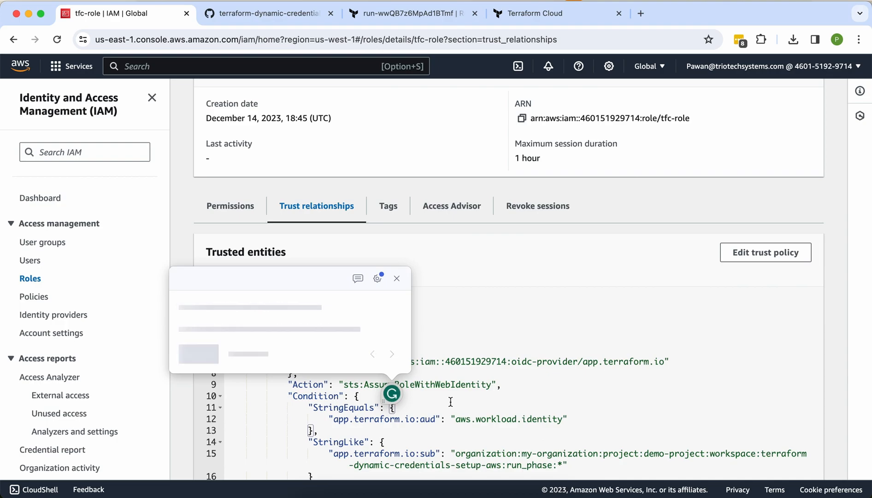
Step: Highlight AssumeRoleWithWebIdentity and the sub condition's my-organization, demo-project and workspace parts
{"action": "double_click", "coordinate": [443, 384]}
{"action": "left_click", "coordinate": [396, 278]}
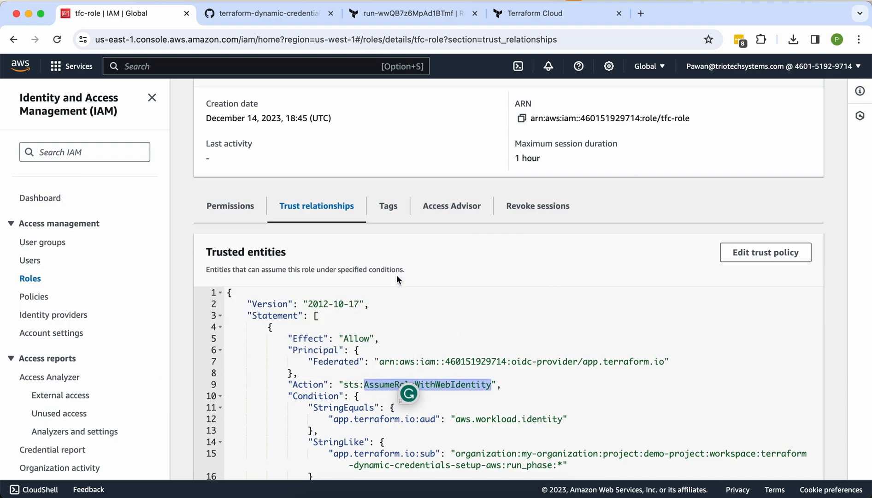
{"action": "scroll", "coordinate": [578, 338], "scroll_direction": "down", "scroll_amount": 3}
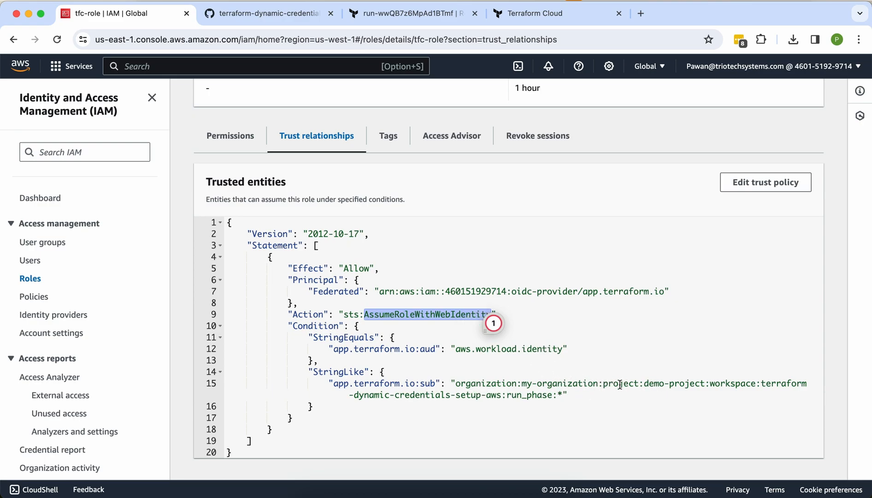
{"action": "double_click", "coordinate": [544, 382]}
{"action": "double_click", "coordinate": [652, 390]}
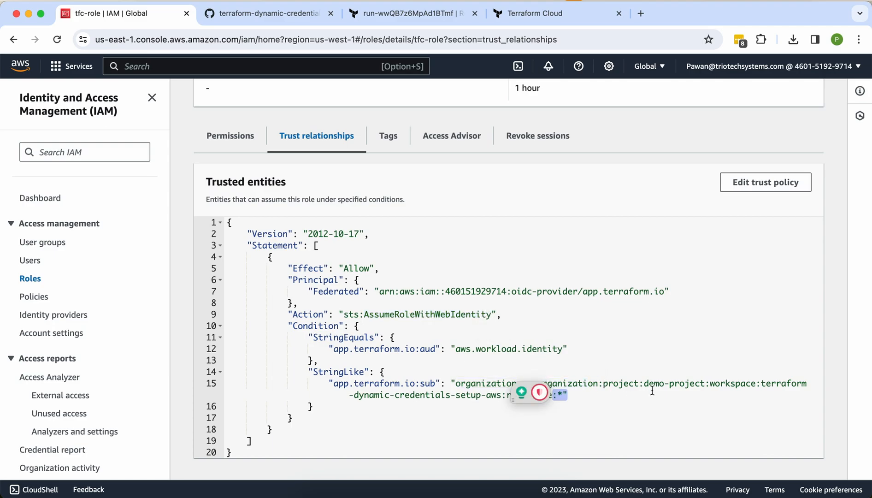
{"action": "double_click", "coordinate": [653, 384]}
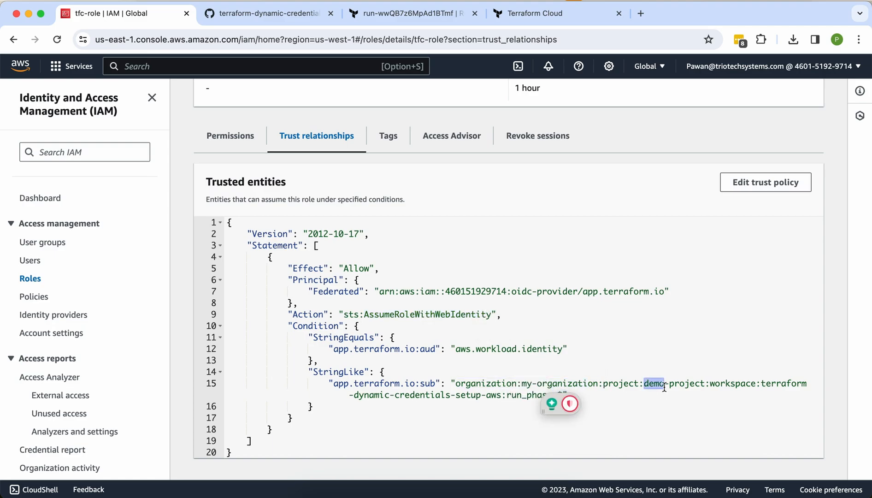
{"action": "double_click", "coordinate": [751, 383]}
{"action": "double_click", "coordinate": [783, 384]}
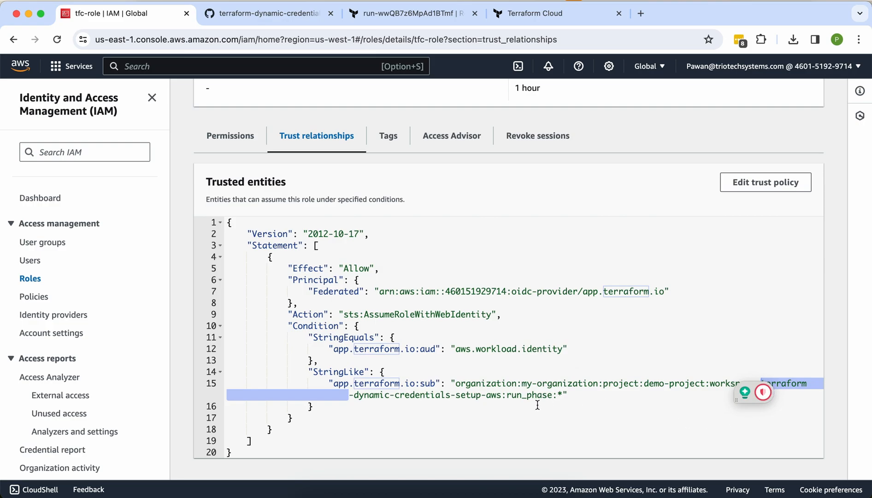
{"action": "double_click", "coordinate": [487, 397]}
{"action": "double_click", "coordinate": [524, 382]}
{"action": "double_click", "coordinate": [587, 383]}
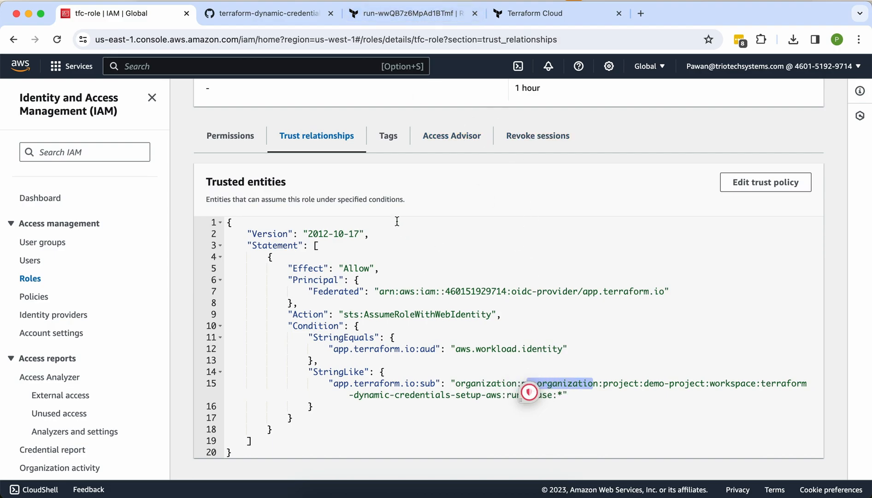
{"action": "mouse_move", "coordinate": [528, 388]}
{"action": "triple_click", "coordinate": [561, 389]}
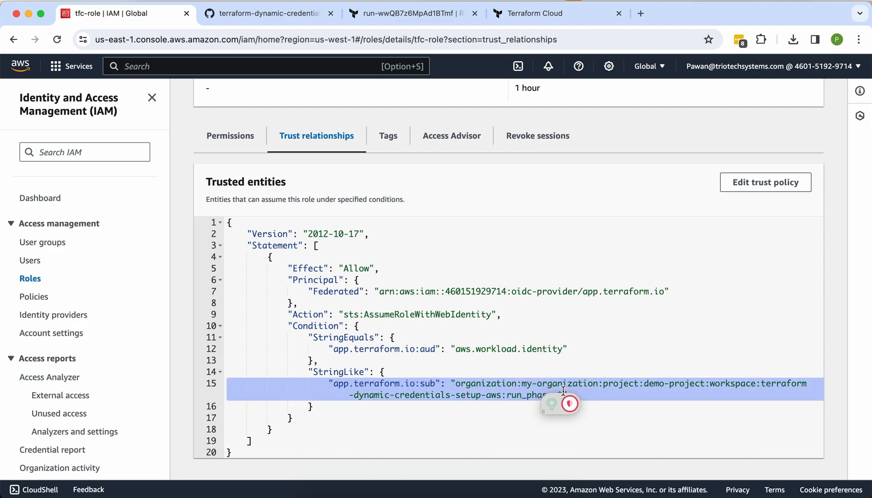
{"action": "left_click", "coordinate": [559, 386]}
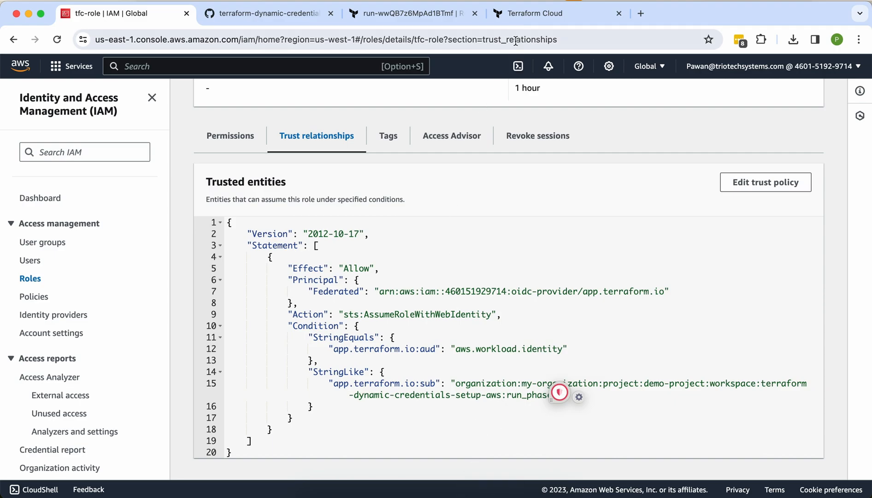
{"action": "left_click", "coordinate": [444, 15]}
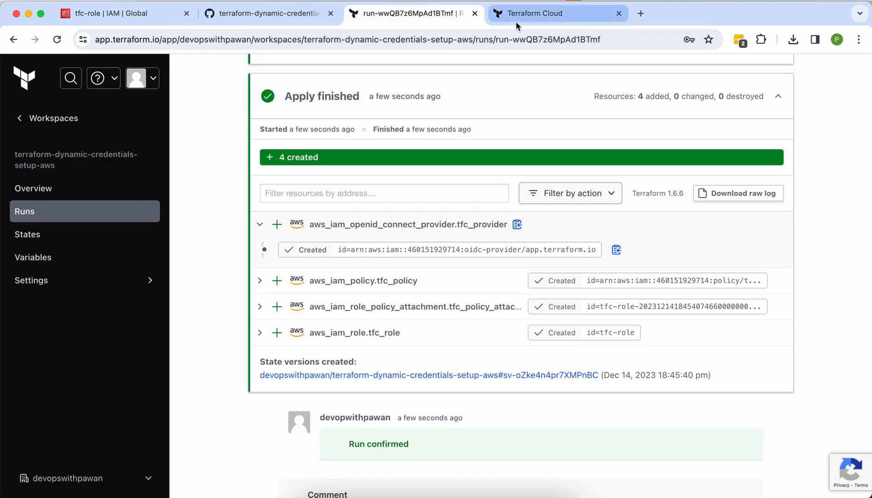
Step: Compare variables.auto.tfvars' my-organization value with the real organization name in Terraform Cloud
{"action": "left_click", "coordinate": [239, 14]}
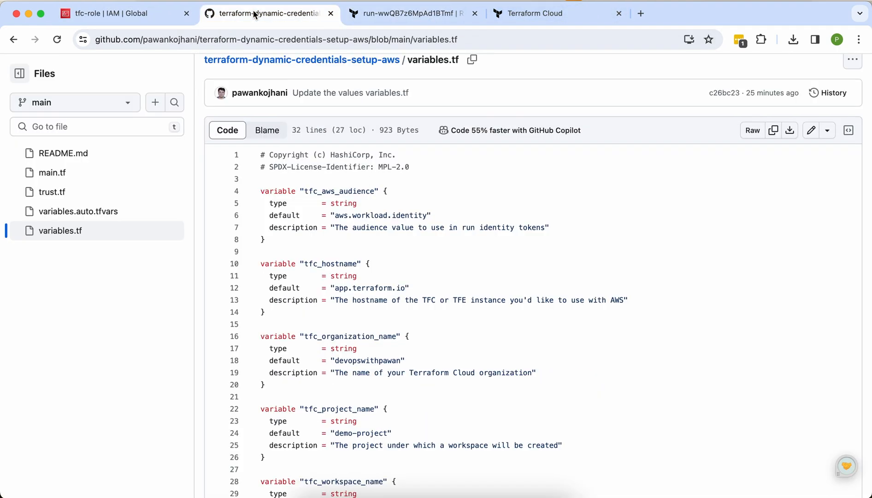
{"action": "left_click", "coordinate": [84, 219]}
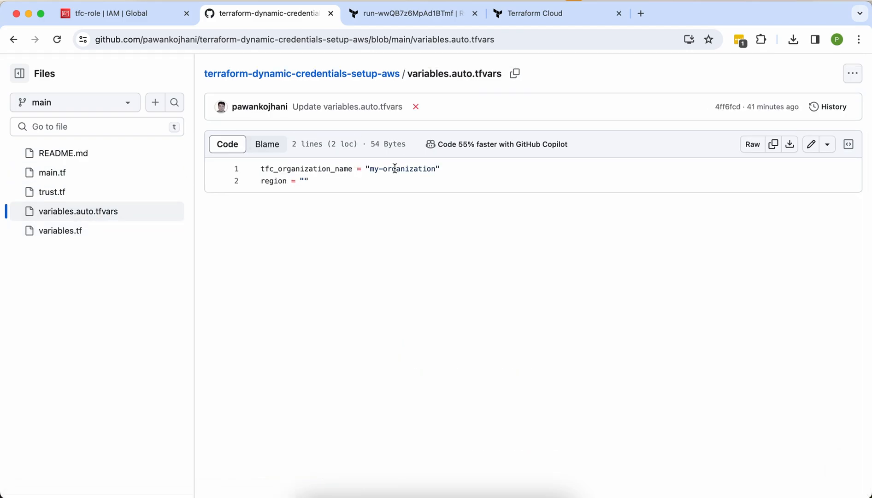
{"action": "left_click", "coordinate": [393, 15]}
{"action": "scroll", "coordinate": [346, 136], "scroll_direction": "up", "scroll_amount": 8}
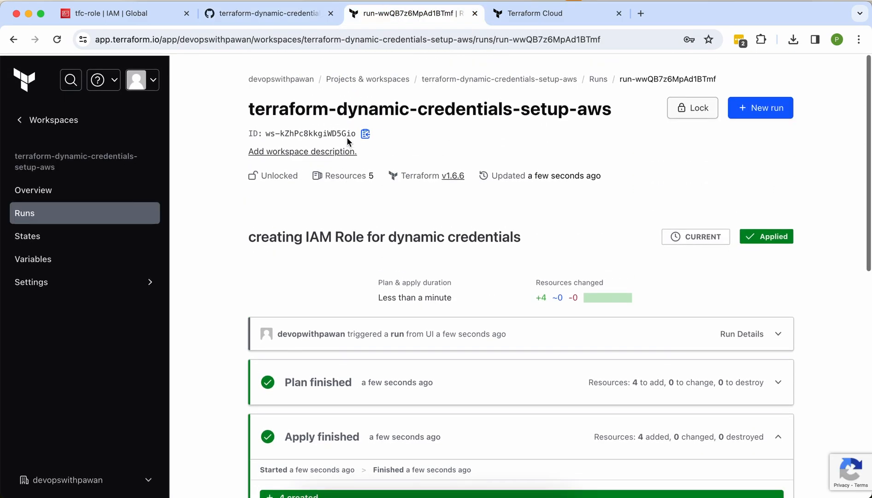
{"action": "left_click", "coordinate": [282, 76]}
{"action": "left_click_drag", "start_coordinate": [272, 77], "coordinate": [201, 78]}
{"action": "key", "text": "super+c"}
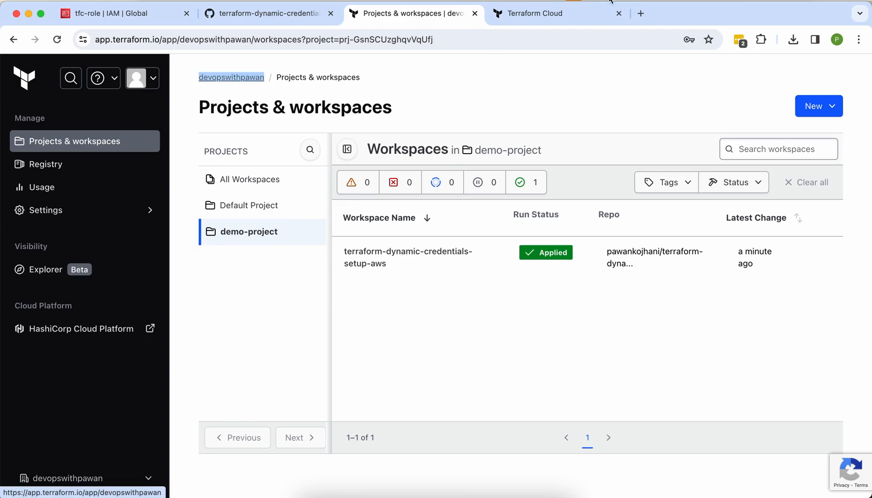
{"action": "left_click", "coordinate": [569, 13]}
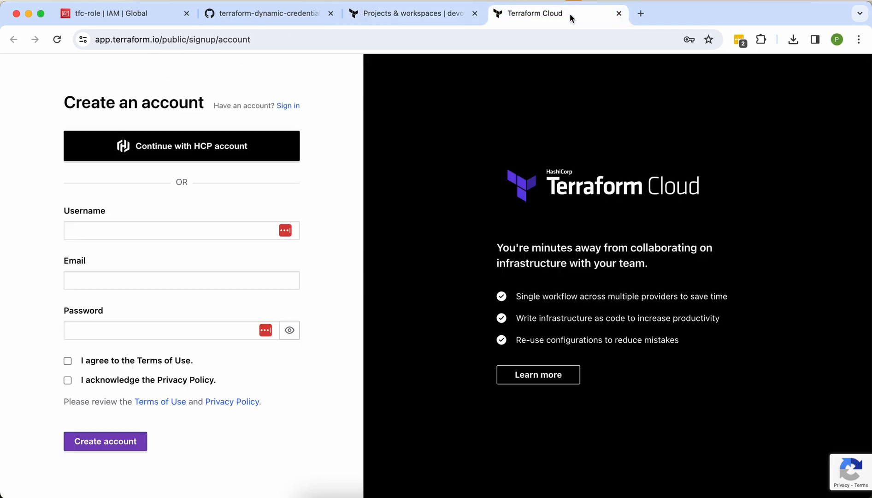
{"action": "left_click", "coordinate": [276, 17]}
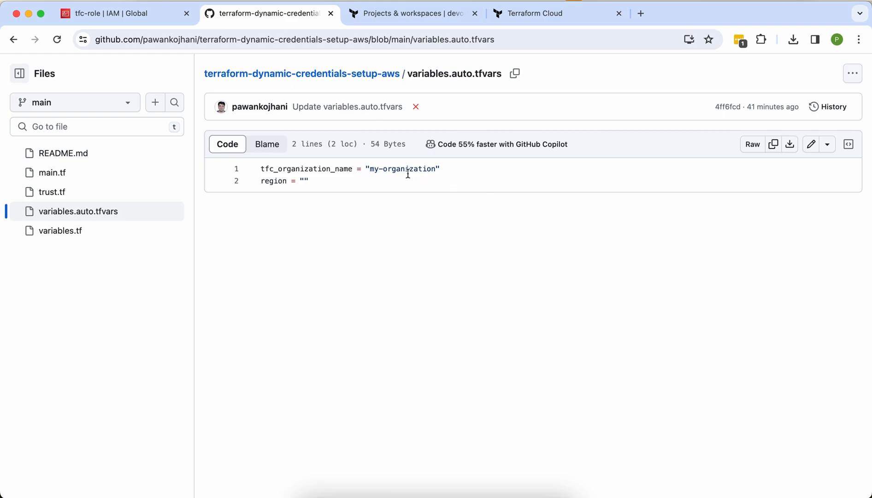
Step: Replace my-organization in variables.auto.tfvars with the pasted organization name and commit to main
{"action": "left_click", "coordinate": [813, 146]}
{"action": "double_click", "coordinate": [375, 132]}
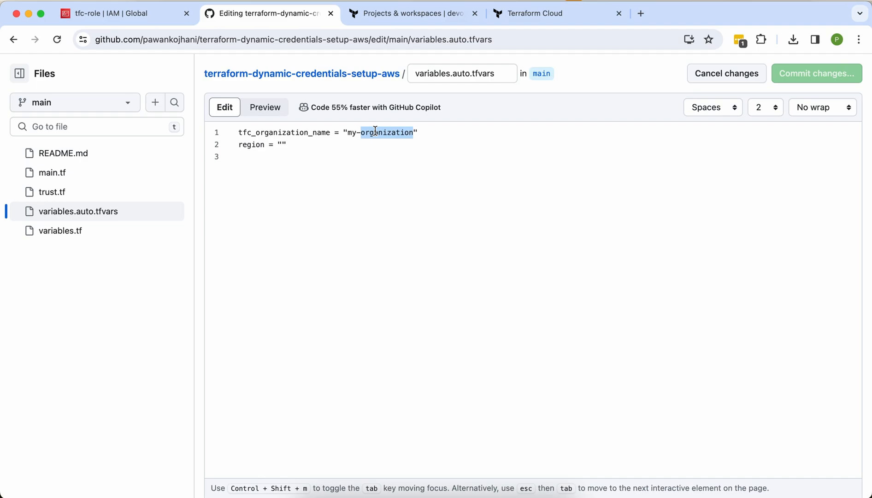
{"action": "key", "text": "BackSpace"}
{"action": "key", "text": "BackSpace"}
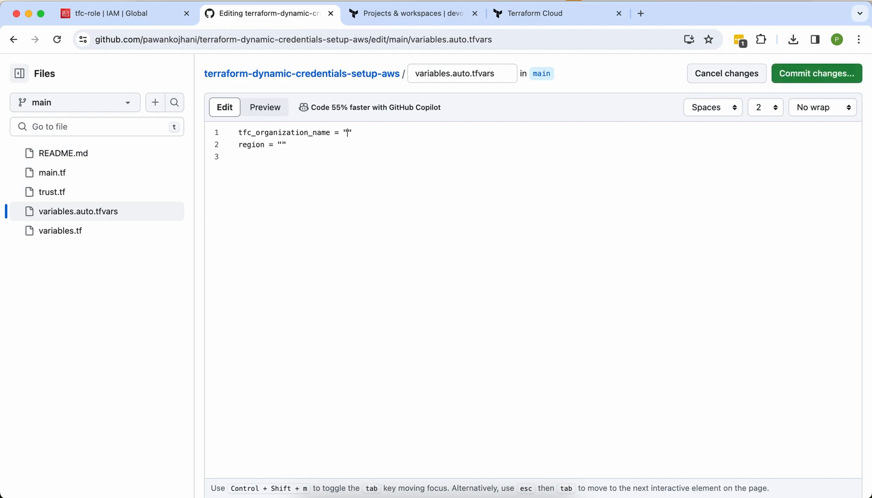
{"action": "key", "text": "super+v"}
{"action": "left_click", "coordinate": [794, 76]}
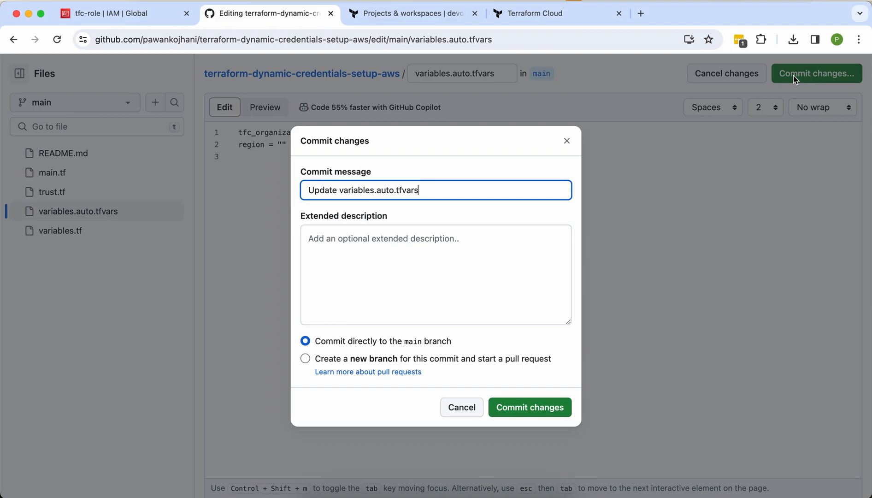
{"action": "left_click", "coordinate": [510, 404]}
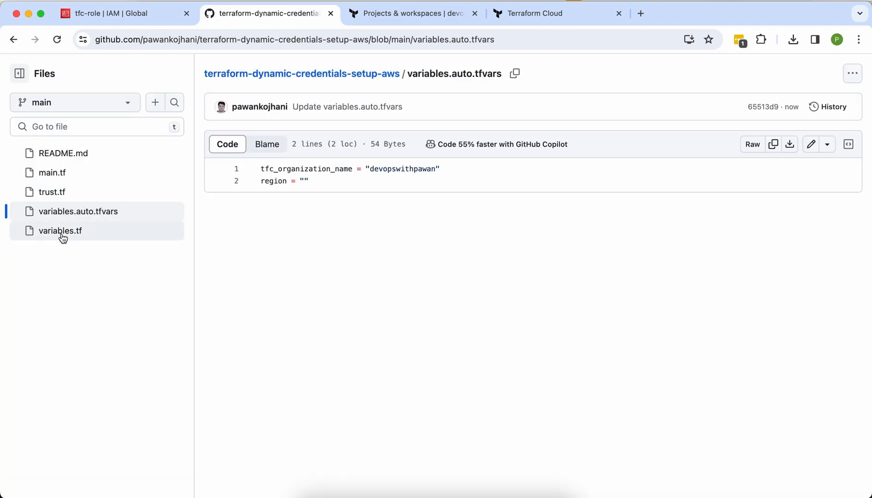
Step: Check the default organization name in variables.tf
{"action": "left_click", "coordinate": [63, 232]}
{"action": "scroll", "coordinate": [249, 287], "scroll_direction": "down", "scroll_amount": 2}
{"action": "scroll", "coordinate": [249, 287], "scroll_direction": "down", "scroll_amount": 2}
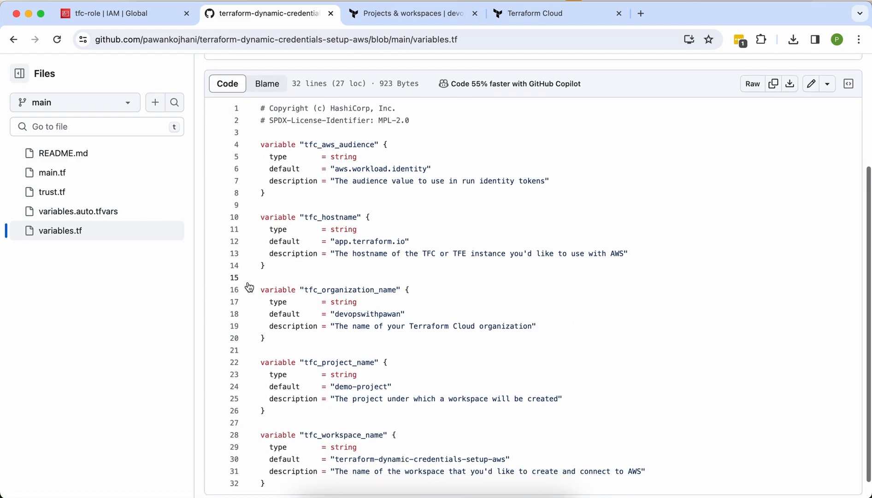
{"action": "double_click", "coordinate": [365, 304]}
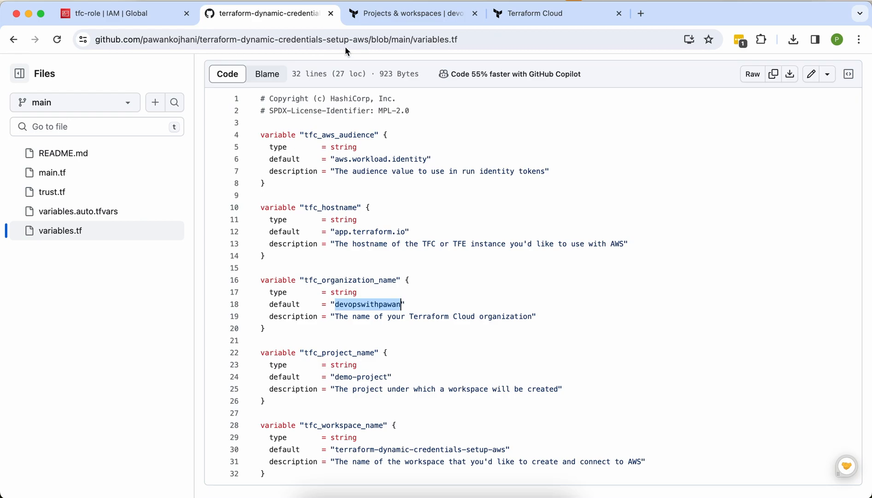
{"action": "left_click", "coordinate": [365, 15]}
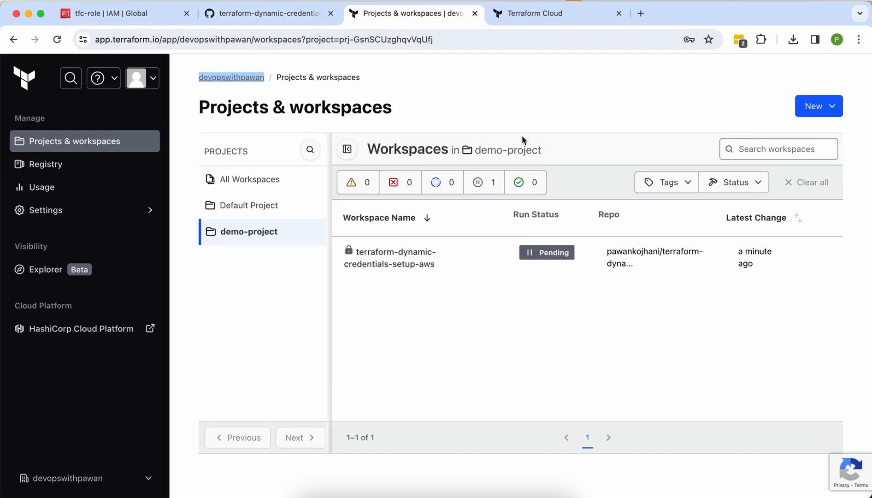
Step: Open the latest workspace run and expand the aws_iam_role.tfc_role change details
{"action": "left_click", "coordinate": [407, 257]}
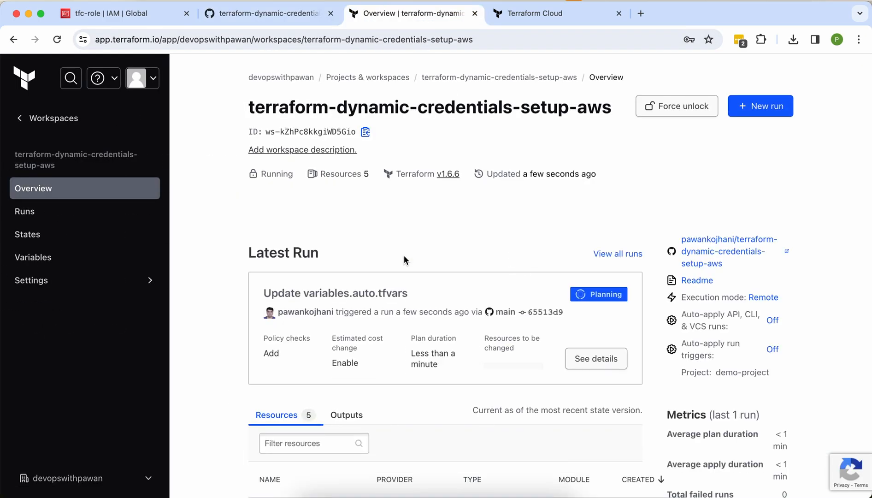
{"action": "left_click", "coordinate": [373, 296]}
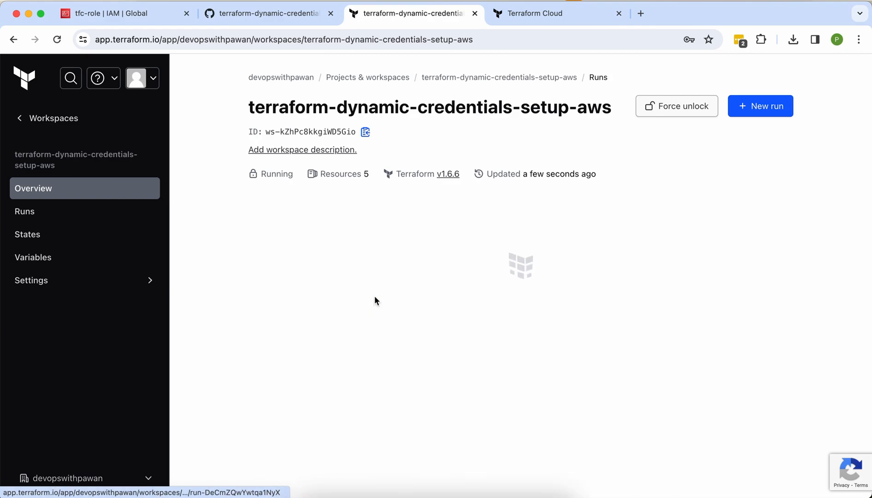
{"action": "scroll", "coordinate": [374, 296], "scroll_direction": "down", "scroll_amount": 5}
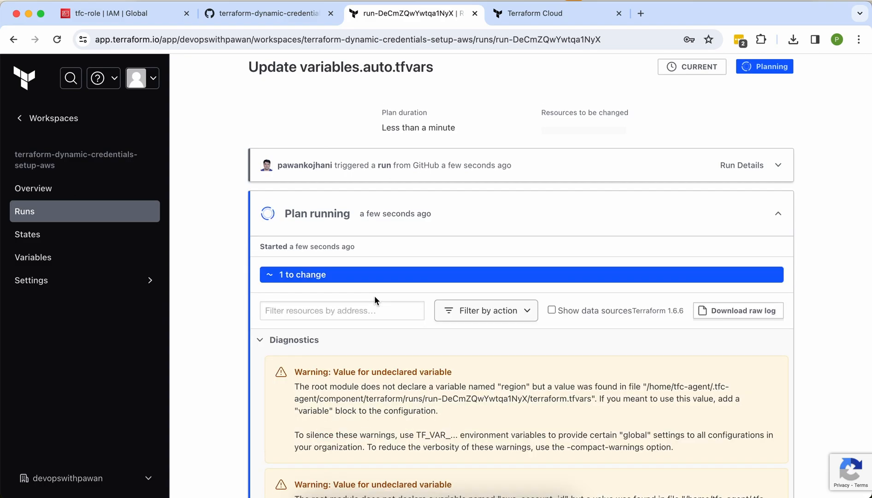
{"action": "scroll", "coordinate": [289, 257], "scroll_direction": "down", "scroll_amount": 1}
{"action": "left_click", "coordinate": [270, 325]}
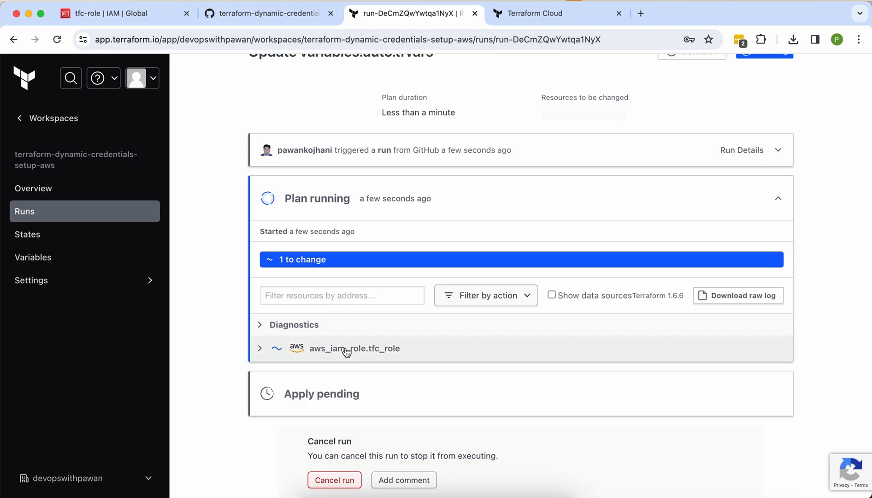
{"action": "left_click", "coordinate": [261, 348]}
{"action": "scroll", "coordinate": [387, 382], "scroll_direction": "down", "scroll_amount": 4}
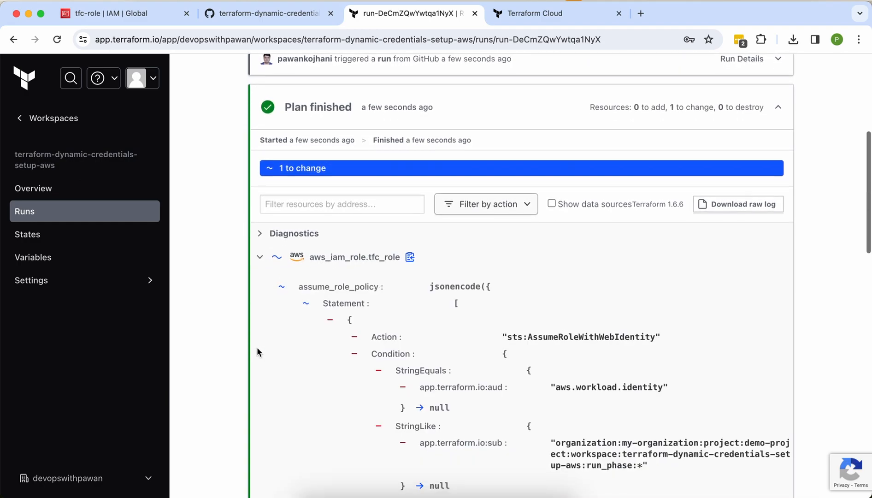
{"action": "scroll", "coordinate": [387, 381], "scroll_direction": "down", "scroll_amount": 8}
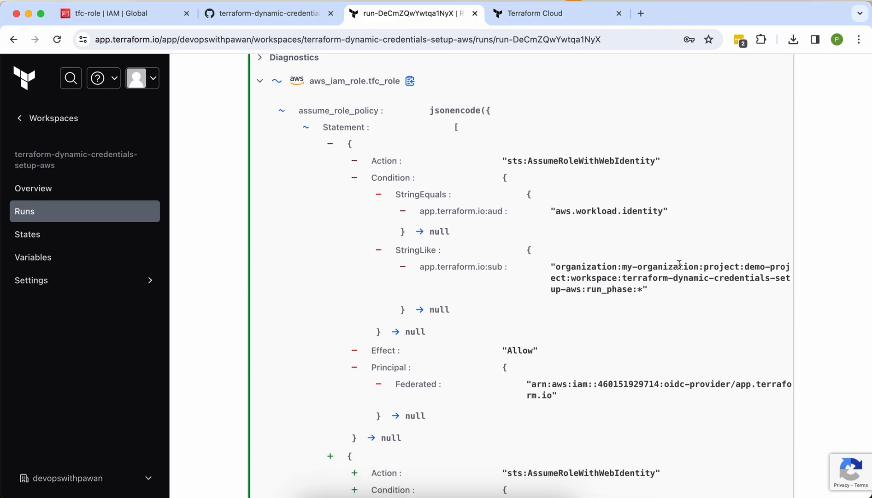
Step: Review the diff showing the old organization removed and the new one added to the trust policy
{"action": "double_click", "coordinate": [678, 268]}
{"action": "scroll", "coordinate": [678, 270], "scroll_direction": "down", "scroll_amount": 5}
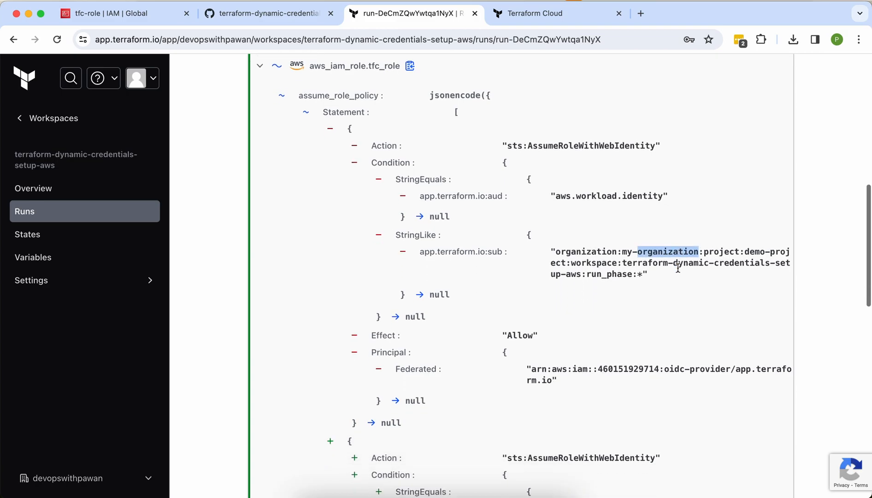
{"action": "scroll", "coordinate": [677, 271], "scroll_direction": "down", "scroll_amount": 3}
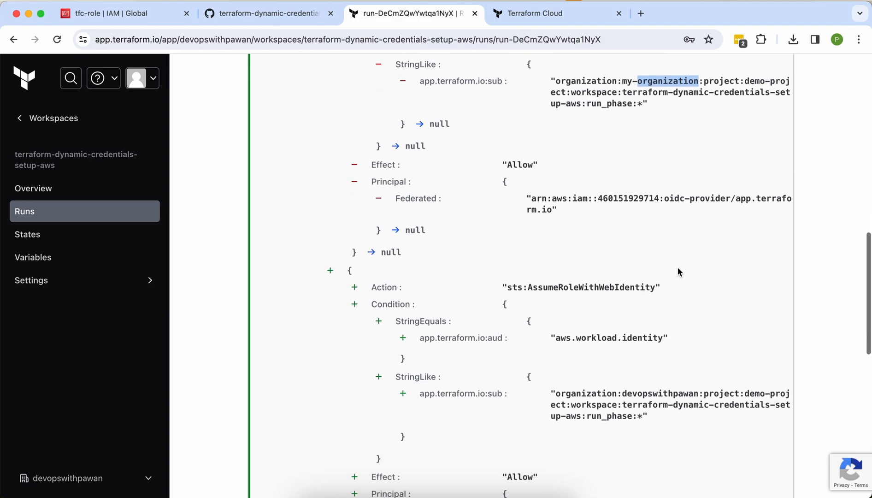
{"action": "double_click", "coordinate": [648, 391]}
{"action": "scroll", "coordinate": [675, 392], "scroll_direction": "down", "scroll_amount": 20}
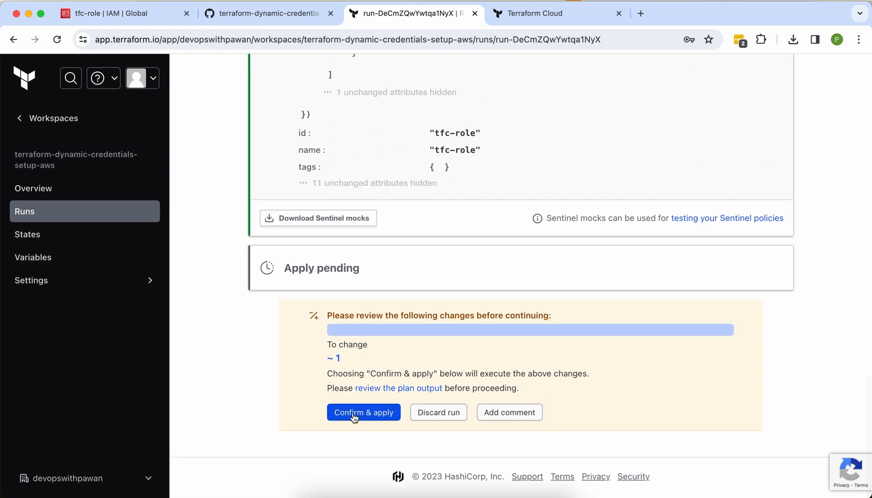
Step: Confirm and apply the planned trust policy change so the apply is queued
{"action": "left_click", "coordinate": [357, 410]}
{"action": "left_click", "coordinate": [360, 444]}
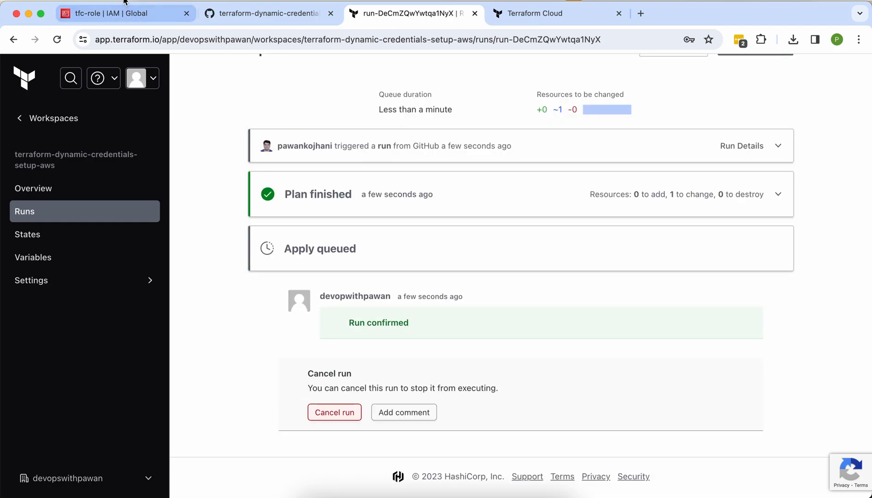
{"action": "left_click", "coordinate": [126, 18]}
Step: Look at tfc-role's permissions, then check the Terraform Cloud run's progress
{"action": "left_click", "coordinate": [232, 135]}
{"action": "scroll", "coordinate": [234, 136], "scroll_direction": "up", "scroll_amount": 3}
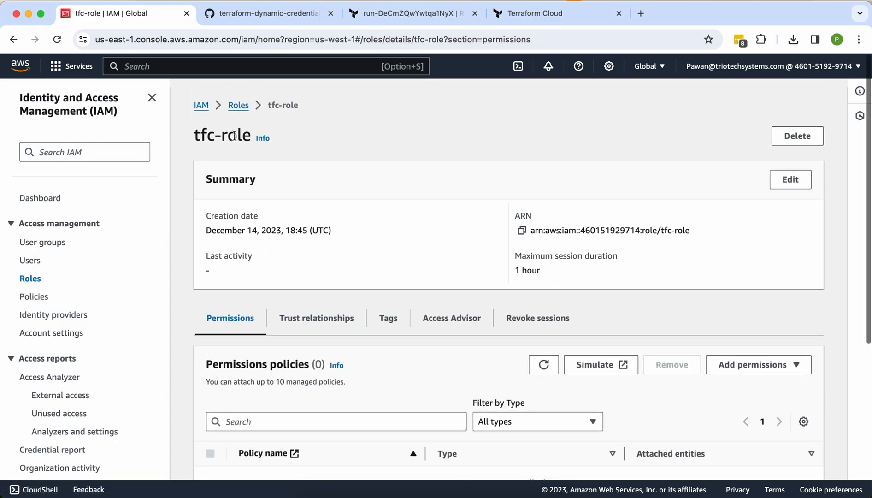
{"action": "left_click", "coordinate": [232, 97]}
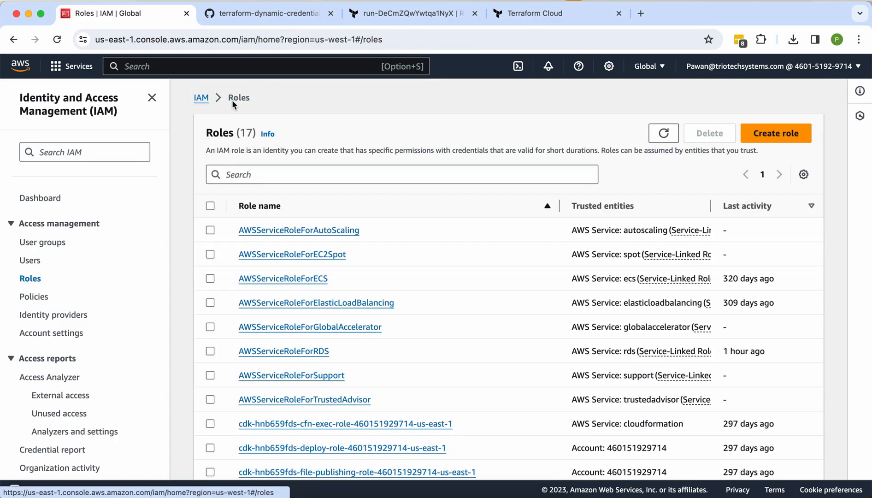
{"action": "left_click", "coordinate": [362, 16]}
{"action": "left_click", "coordinate": [275, 20]}
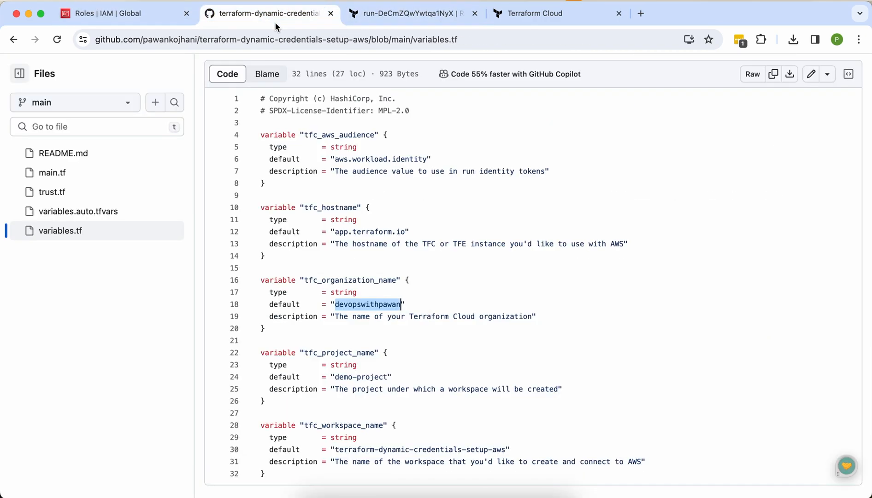
{"action": "left_click", "coordinate": [384, 19]}
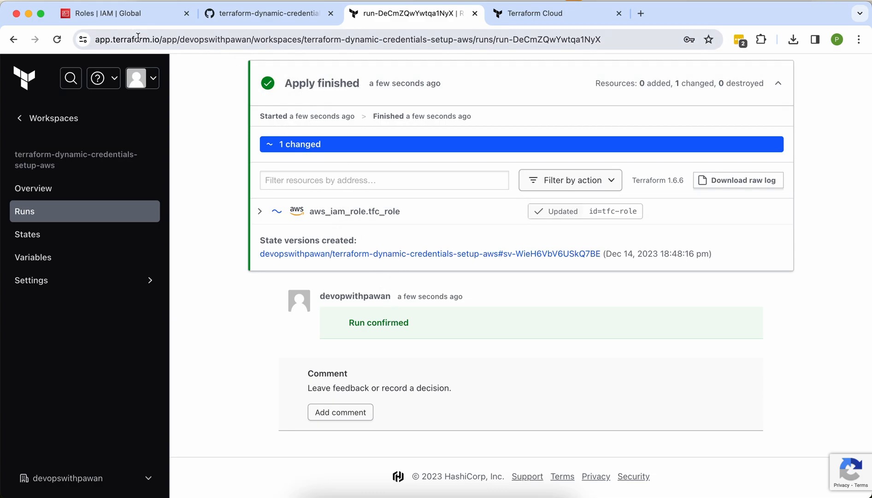
Step: Search roles for 'tfc' and inspect tfc-role's trust policy, which still names my-organization
{"action": "left_click", "coordinate": [119, 18]}
{"action": "left_click", "coordinate": [663, 133]}
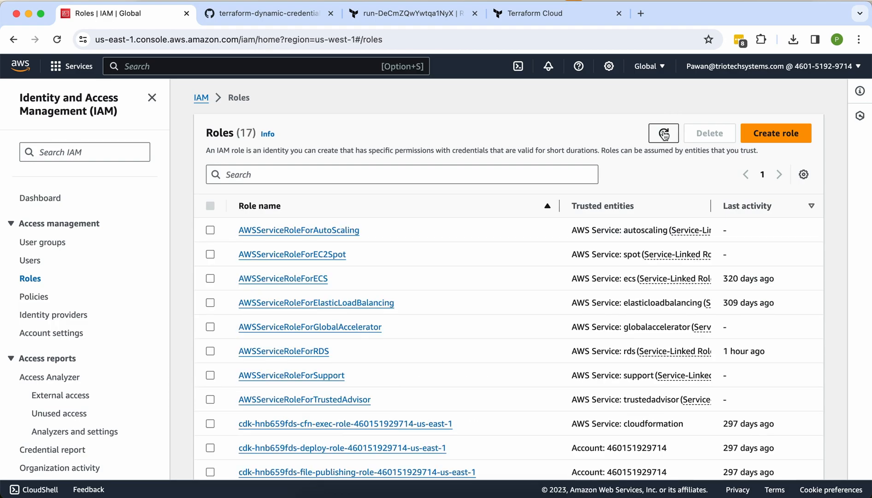
{"action": "left_click", "coordinate": [340, 180]}
{"action": "type", "text": "tfc"}
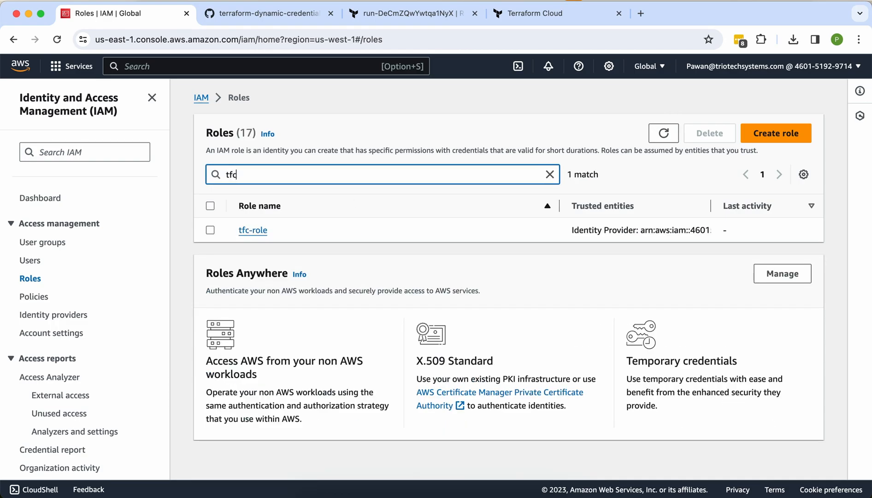
{"action": "left_click", "coordinate": [246, 231]}
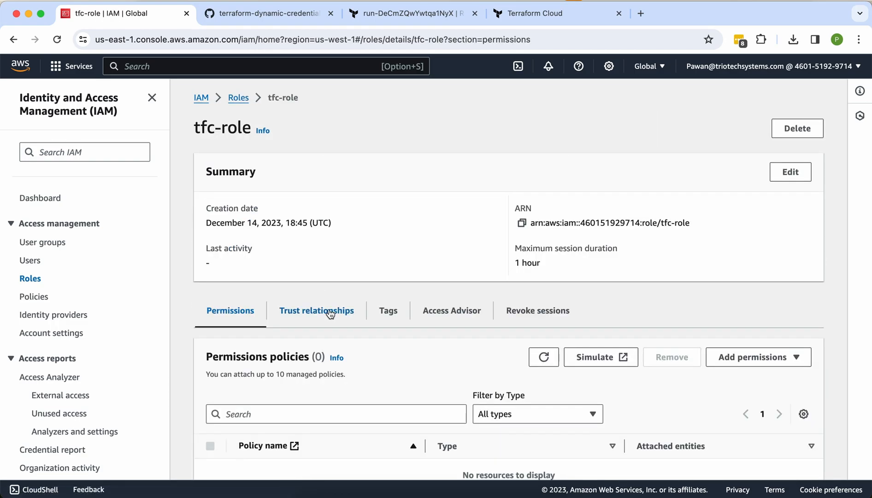
{"action": "left_click", "coordinate": [330, 311]}
{"action": "scroll", "coordinate": [329, 313], "scroll_direction": "down", "scroll_amount": 5}
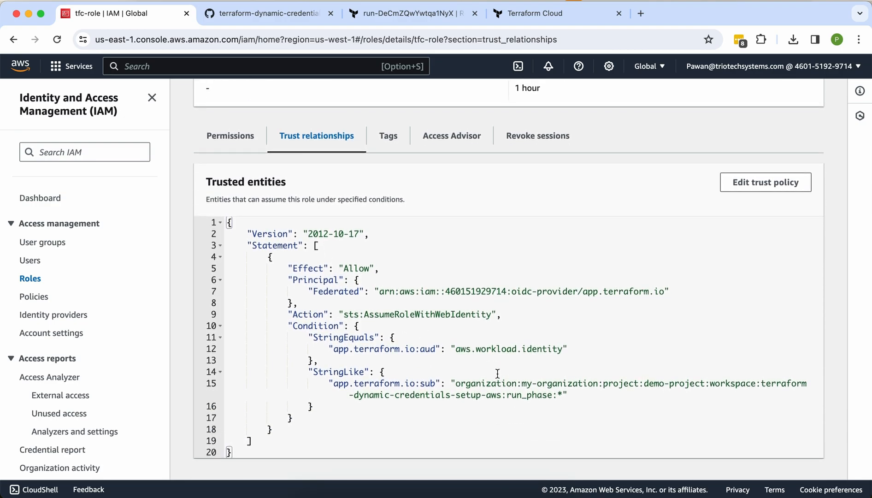
{"action": "left_click", "coordinate": [545, 385]}
{"action": "mouse_move", "coordinate": [549, 392]}
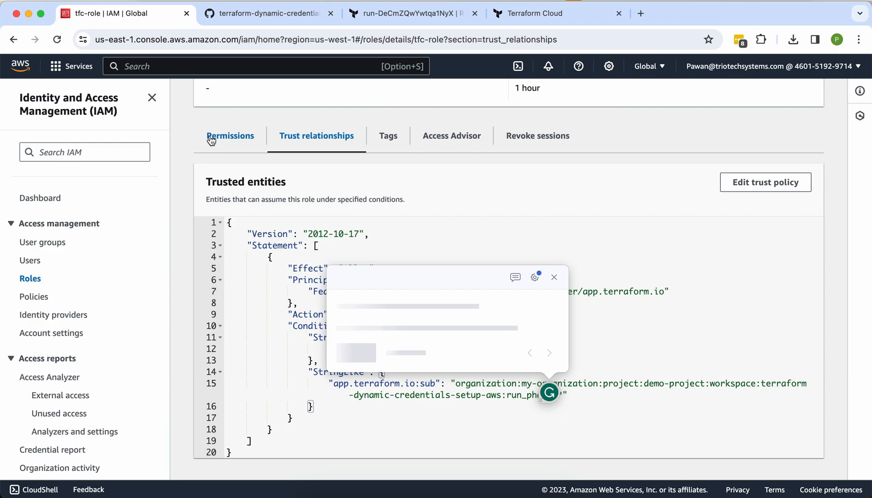
{"action": "scroll", "coordinate": [211, 134], "scroll_direction": "up", "scroll_amount": 5}
{"action": "left_click", "coordinate": [201, 102]}
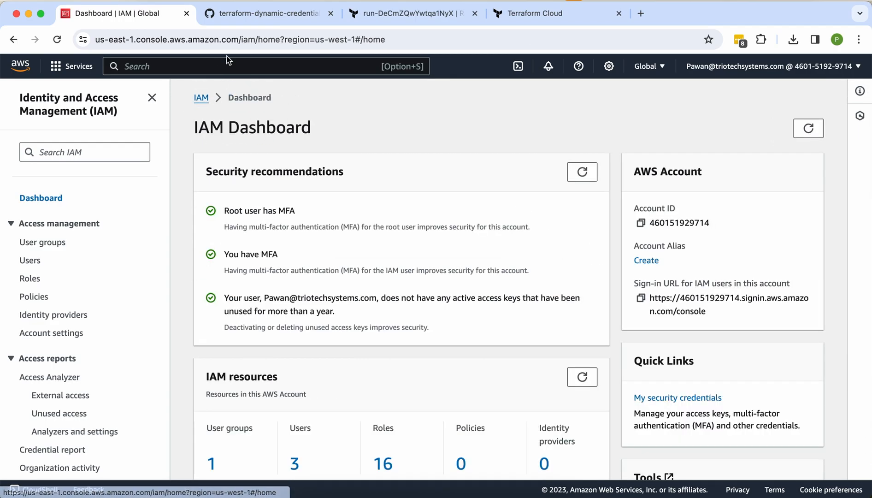
Step: Reload IAM and confirm tfc-role's trust policy now names the variables.tf organization
{"action": "left_click", "coordinate": [236, 40]}
{"action": "key", "text": "Return"}
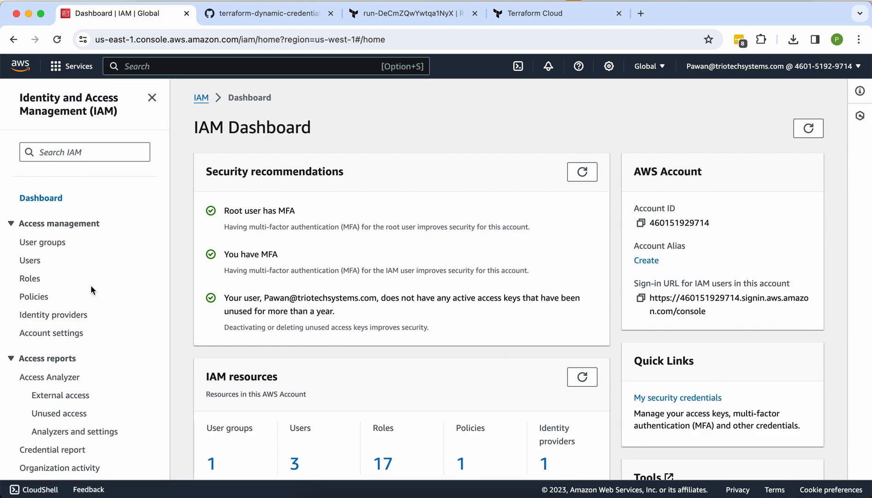
{"action": "left_click", "coordinate": [29, 279]}
{"action": "left_click", "coordinate": [249, 174]}
{"action": "type", "text": "tf"}
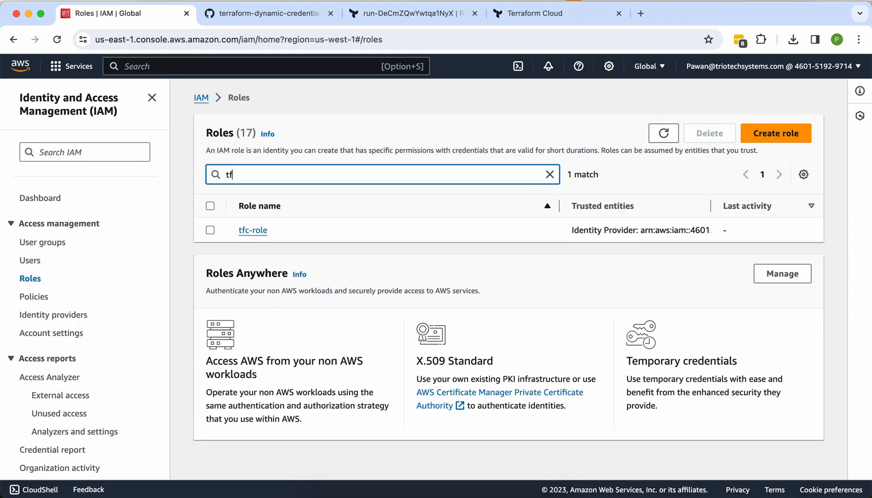
{"action": "left_click", "coordinate": [252, 230]}
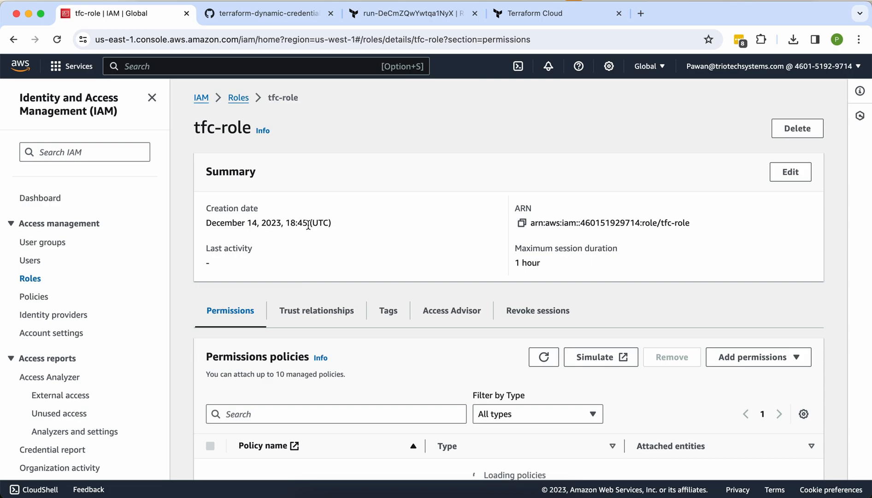
{"action": "scroll", "coordinate": [609, 317], "scroll_direction": "down", "scroll_amount": 5}
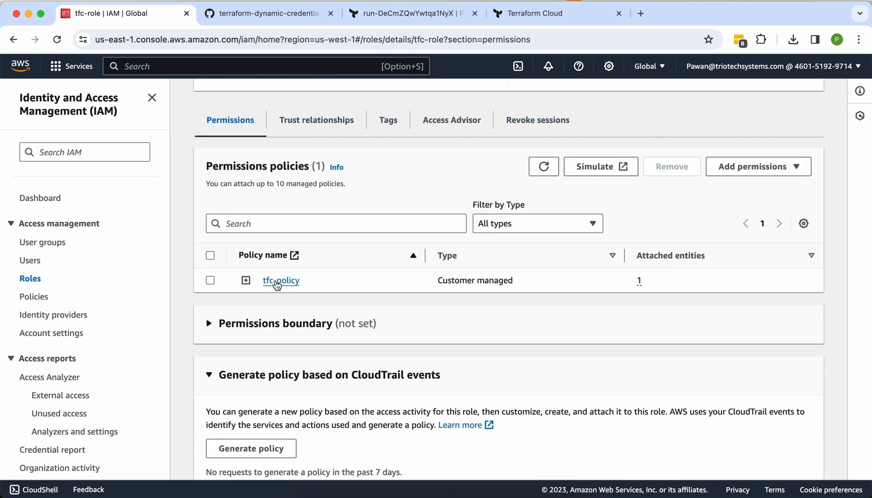
{"action": "left_click", "coordinate": [306, 129]}
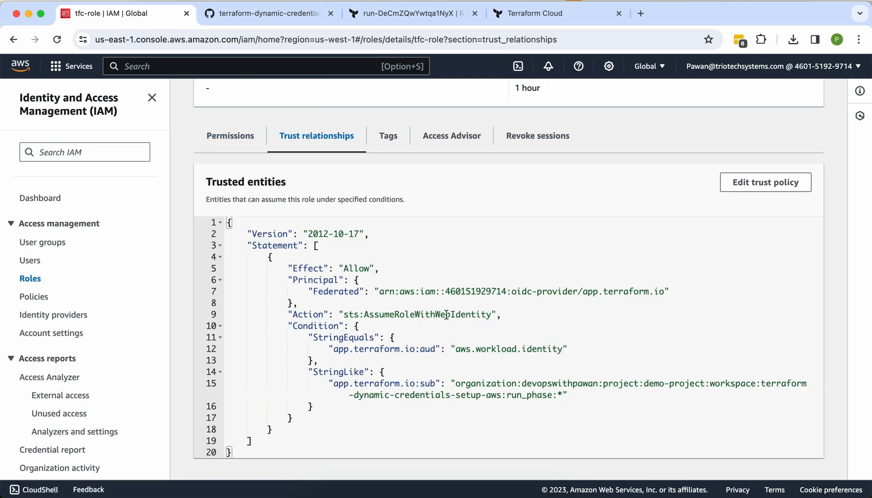
{"action": "left_click", "coordinate": [559, 388]}
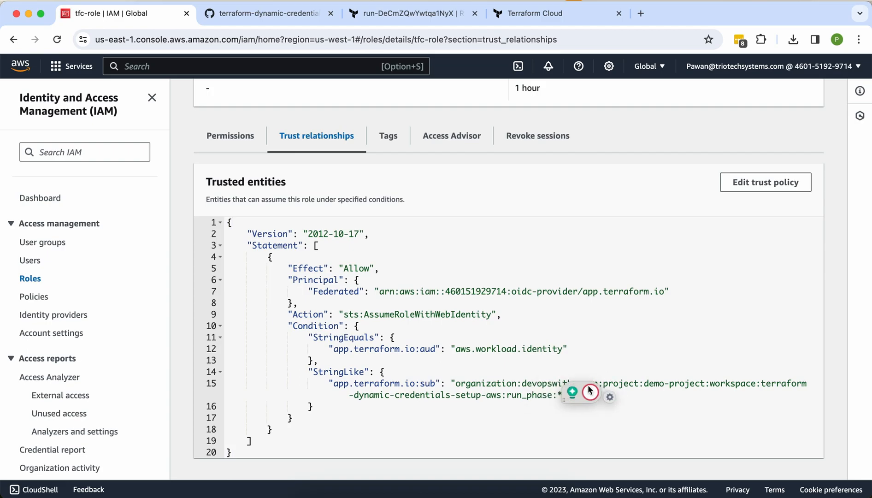
Step: Copy tfc-role's ARN from its details page
{"action": "scroll", "coordinate": [531, 365], "scroll_direction": "up", "scroll_amount": 3}
{"action": "scroll", "coordinate": [215, 272], "scroll_direction": "up", "scroll_amount": 1}
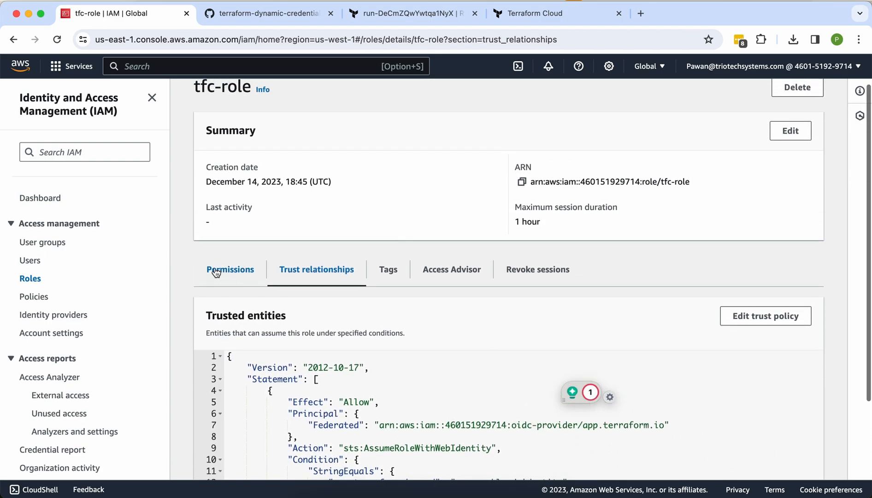
{"action": "scroll", "coordinate": [216, 266], "scroll_direction": "up", "scroll_amount": 2}
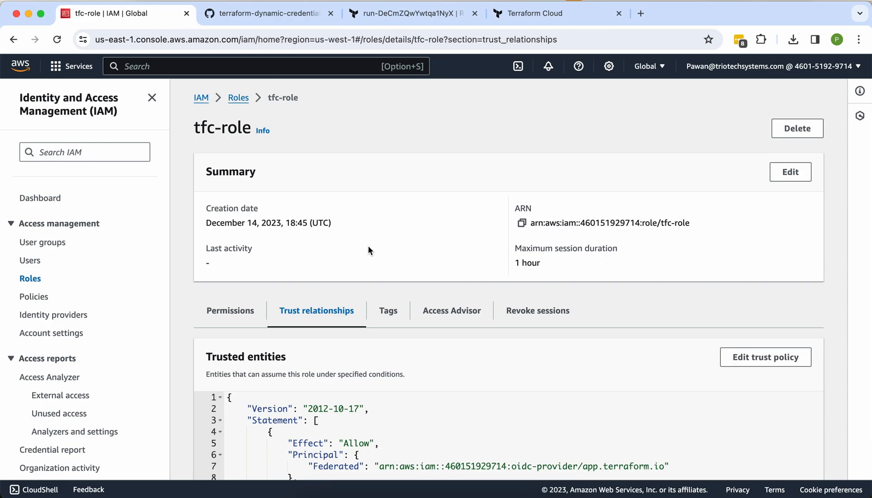
{"action": "left_click_drag", "start_coordinate": [700, 225], "coordinate": [528, 228]}
{"action": "left_click", "coordinate": [521, 223]}
{"action": "left_click", "coordinate": [288, 13]}
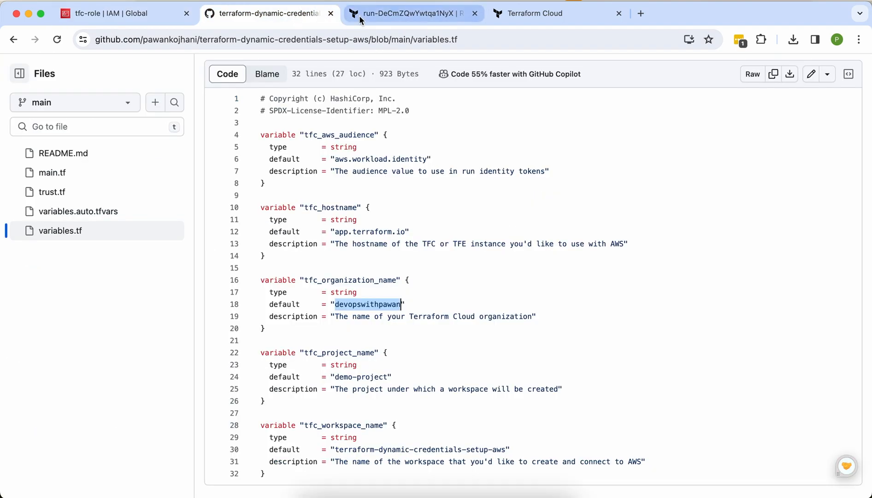
Step: Add environment variable TFC_AWS_RUN_ROLE_ARN with the pasted tfc-role ARN as its value
{"action": "left_click", "coordinate": [358, 15]}
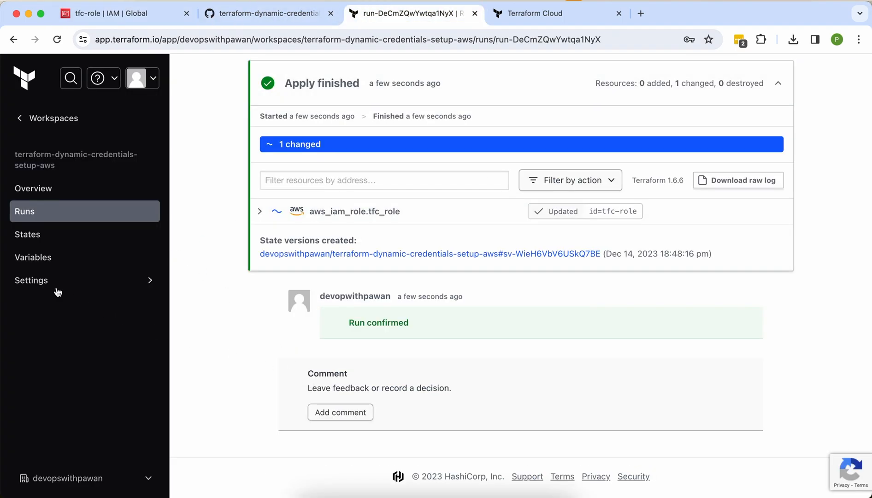
{"action": "left_click", "coordinate": [37, 271]}
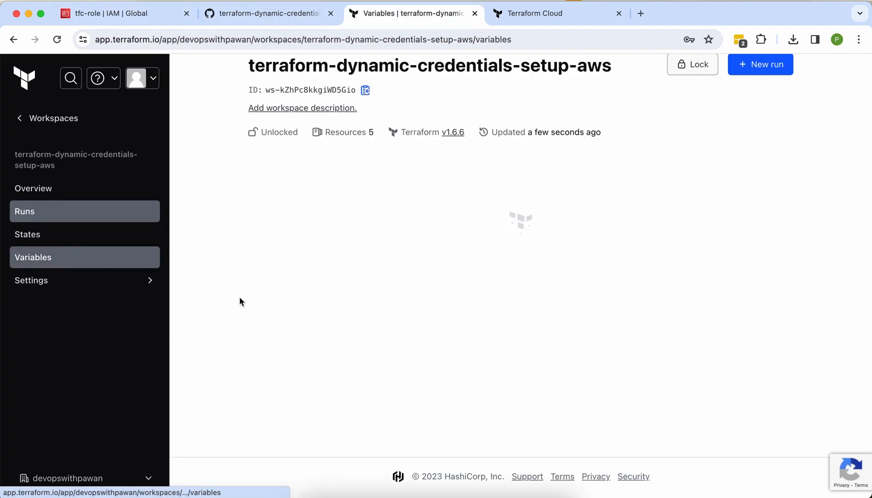
{"action": "scroll", "coordinate": [274, 319], "scroll_direction": "down", "scroll_amount": 10}
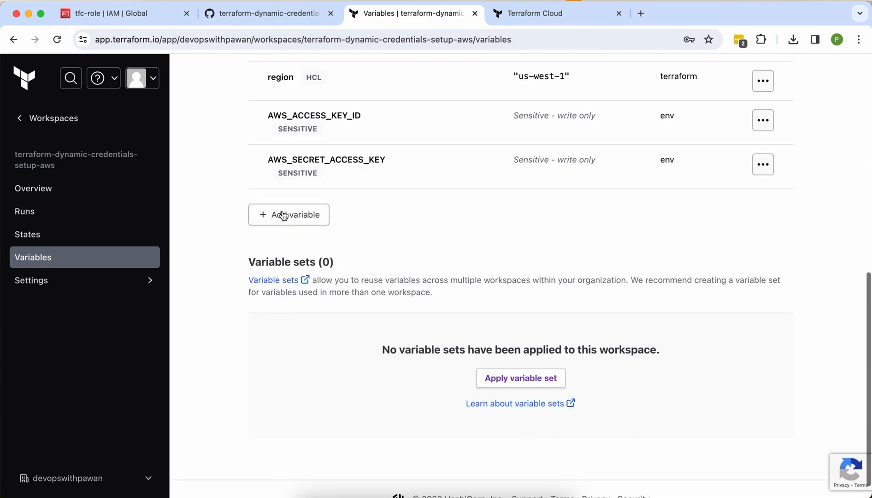
{"action": "left_click", "coordinate": [277, 217]}
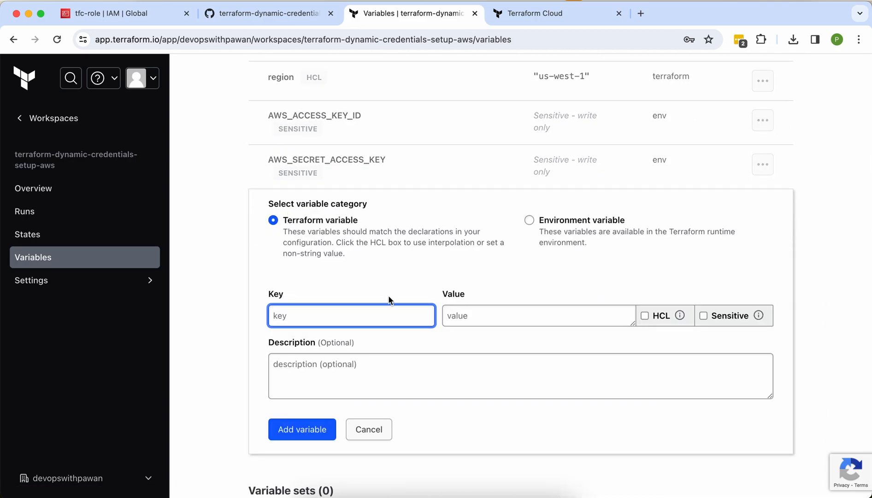
{"action": "type", "text": "TFC_AWS_RUN_ROLE_ARN"}
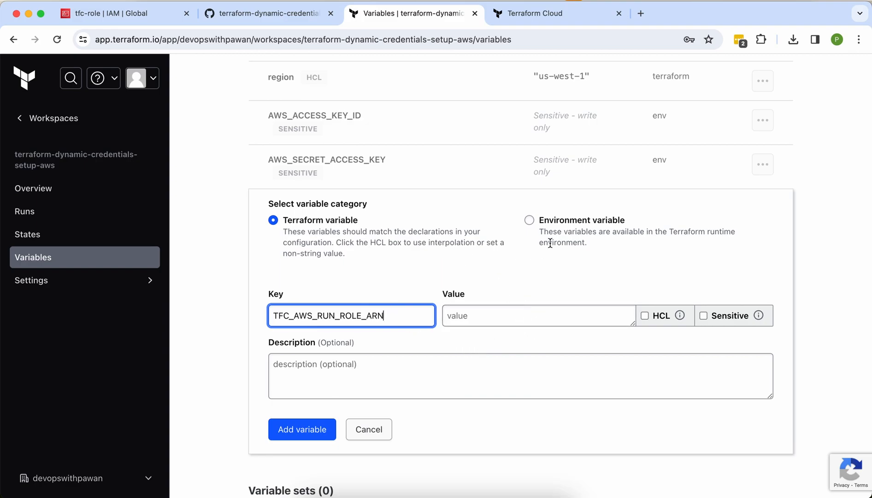
{"action": "left_click", "coordinate": [548, 223]}
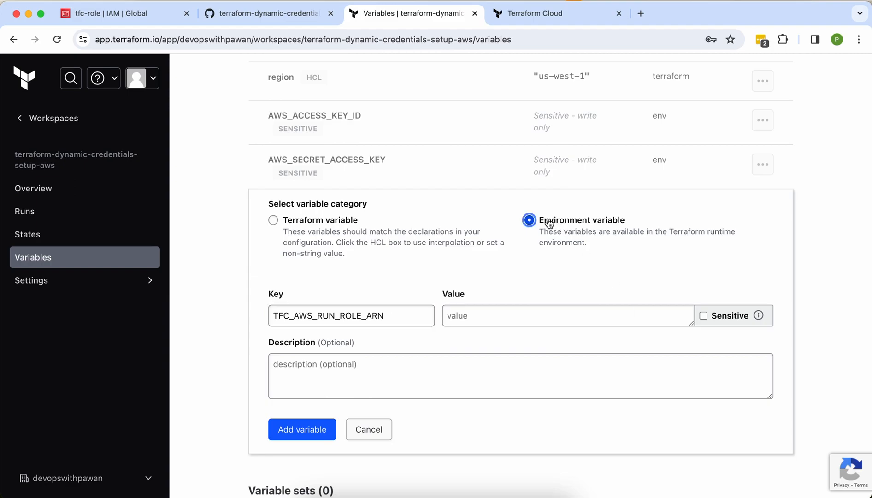
{"action": "left_click", "coordinate": [543, 316]}
{"action": "key", "text": "super+v"}
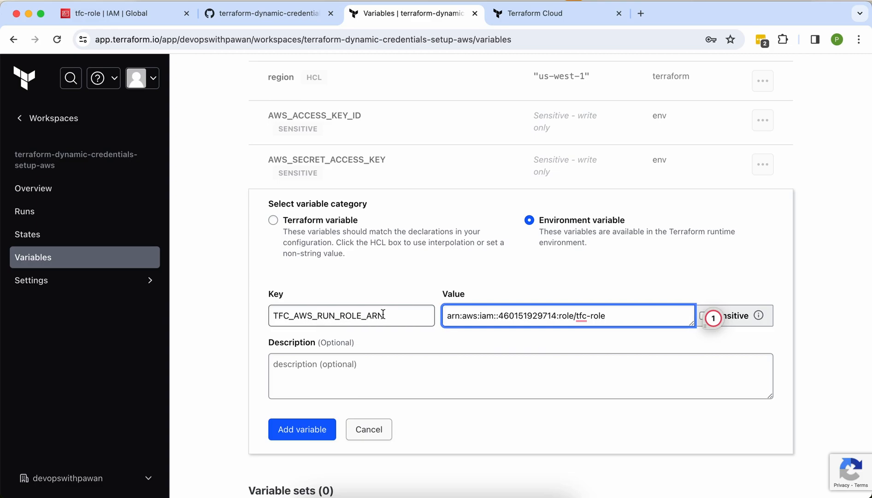
{"action": "left_click", "coordinate": [325, 433]}
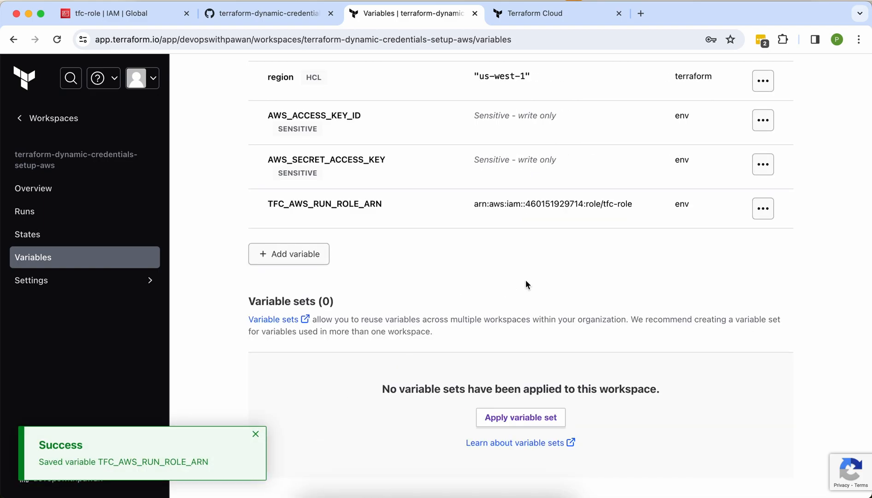
Step: Add environment variable TFC_AWS_PROVIDER_AUTH with value true
{"action": "left_click", "coordinate": [293, 261]}
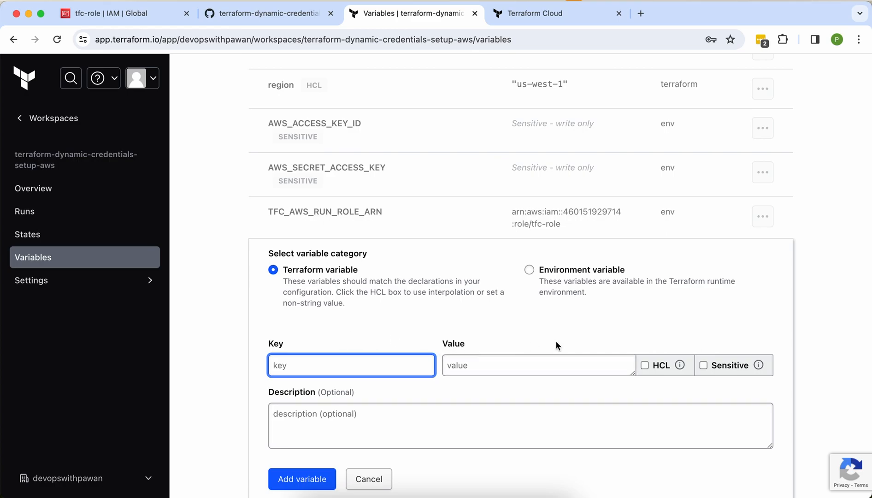
{"action": "left_click", "coordinate": [554, 279]}
{"action": "left_click", "coordinate": [379, 363]}
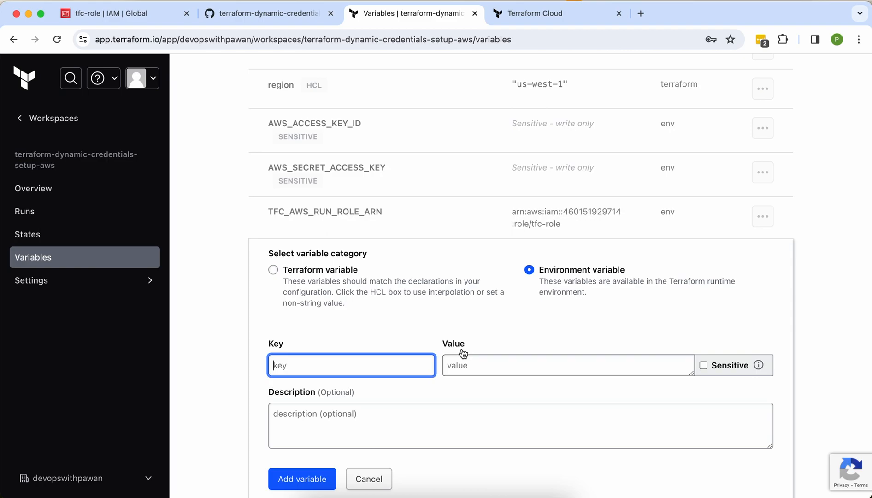
{"action": "type", "text": "TFC_AWS_PROVIDER"}
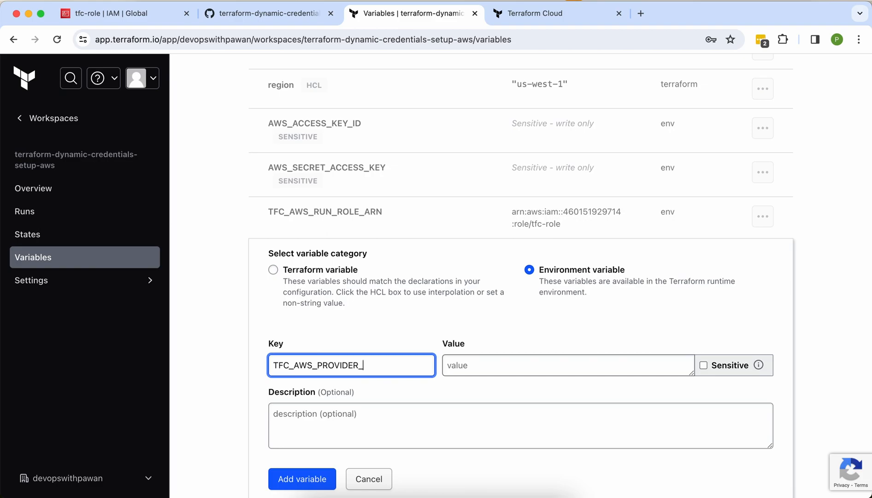
{"action": "type", "text": "_AUTH"}
{"action": "left_click", "coordinate": [514, 370]}
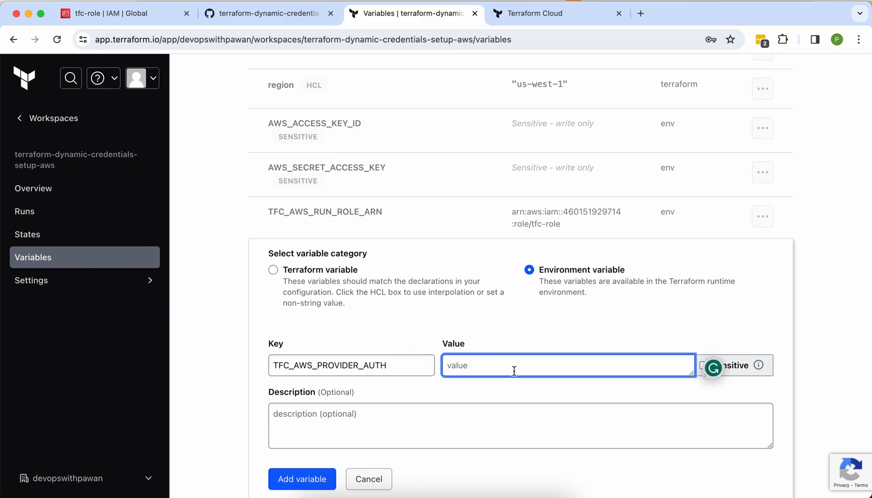
{"action": "type", "text": "true"}
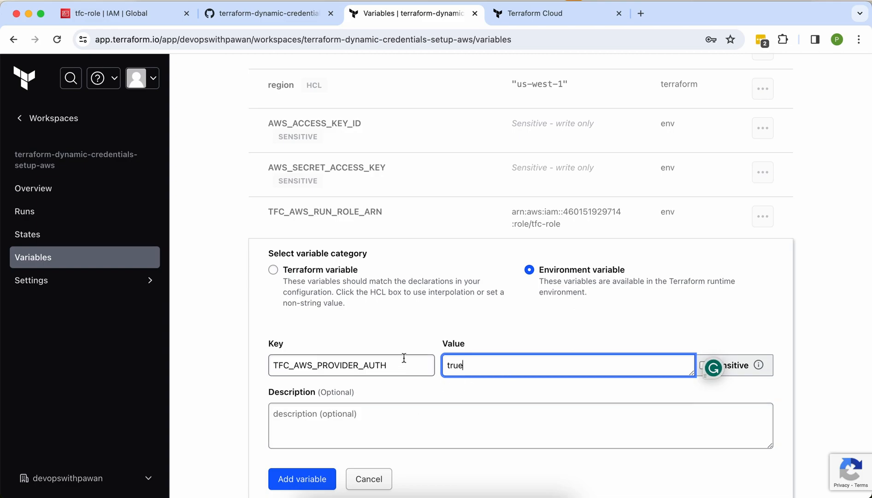
{"action": "left_click", "coordinate": [313, 479]}
{"action": "scroll", "coordinate": [311, 476], "scroll_direction": "up", "scroll_amount": 2}
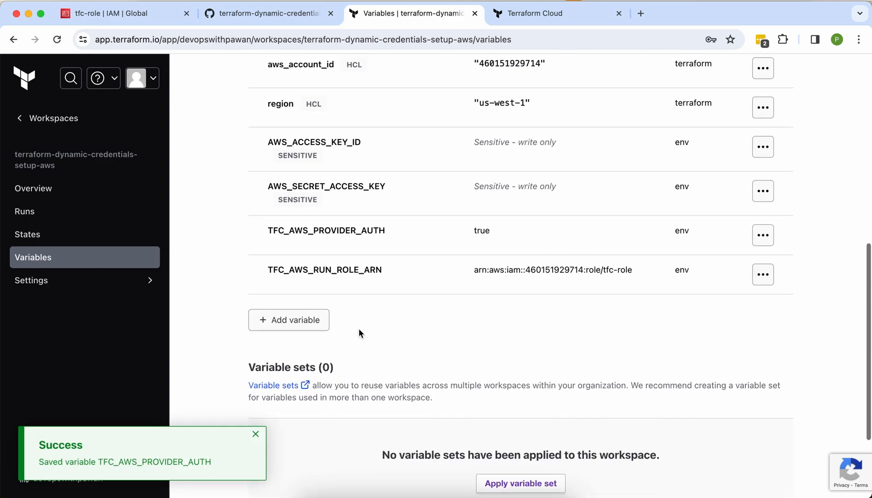
Step: Delete the AWS_ACCESS_KEY_ID workspace variable
{"action": "left_click", "coordinate": [763, 186]}
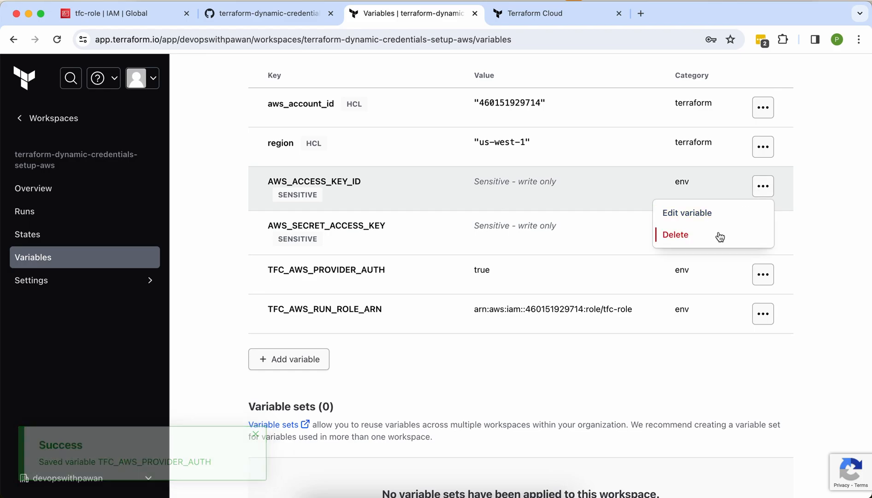
{"action": "left_click", "coordinate": [684, 235]}
{"action": "left_click", "coordinate": [317, 331]}
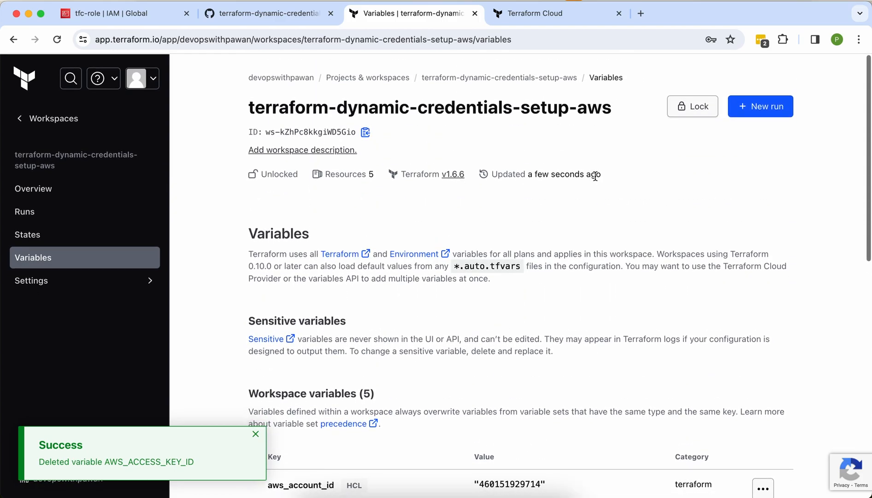
{"action": "scroll", "coordinate": [507, 253], "scroll_direction": "down", "scroll_amount": 1}
{"action": "scroll", "coordinate": [506, 251], "scroll_direction": "down", "scroll_amount": 10}
{"action": "scroll", "coordinate": [506, 252], "scroll_direction": "up", "scroll_amount": 2}
Step: Save the TFC_AWS_RUN_ROLE_ARN name and its role ARN value into the Word notes
{"action": "left_click", "coordinate": [762, 230]}
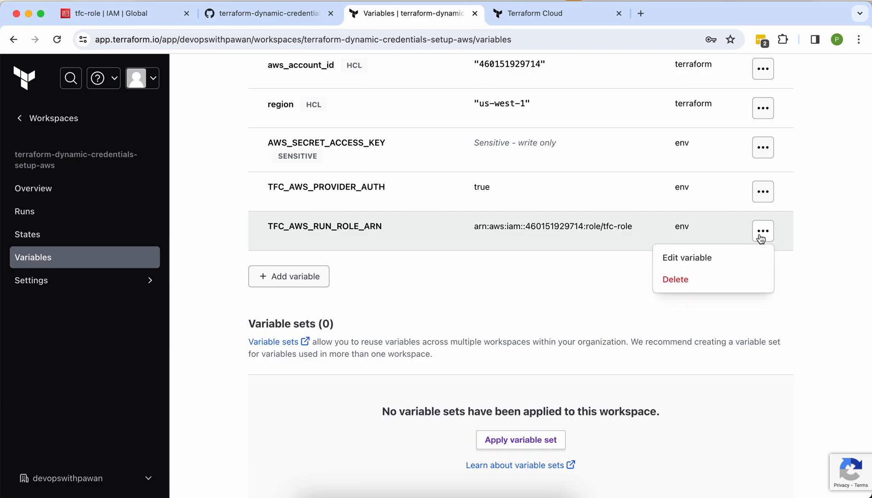
{"action": "double_click", "coordinate": [586, 226]}
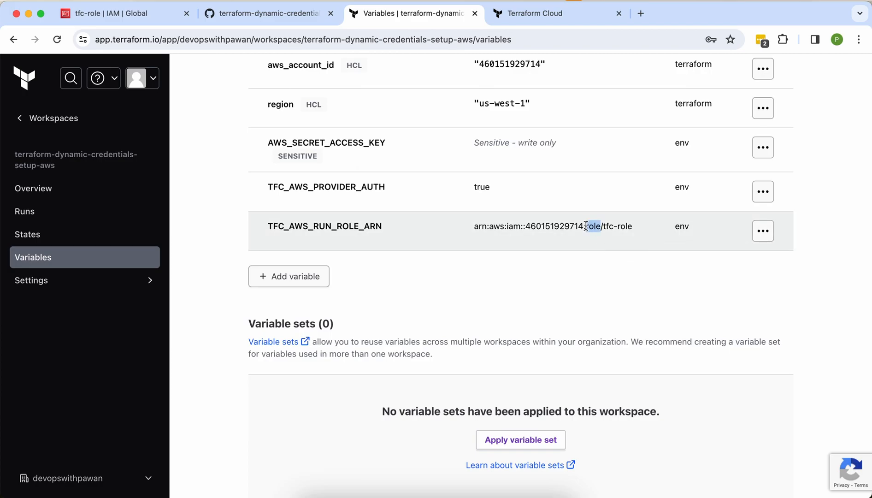
{"action": "double_click", "coordinate": [354, 228]}
{"action": "key", "text": "super+c"}
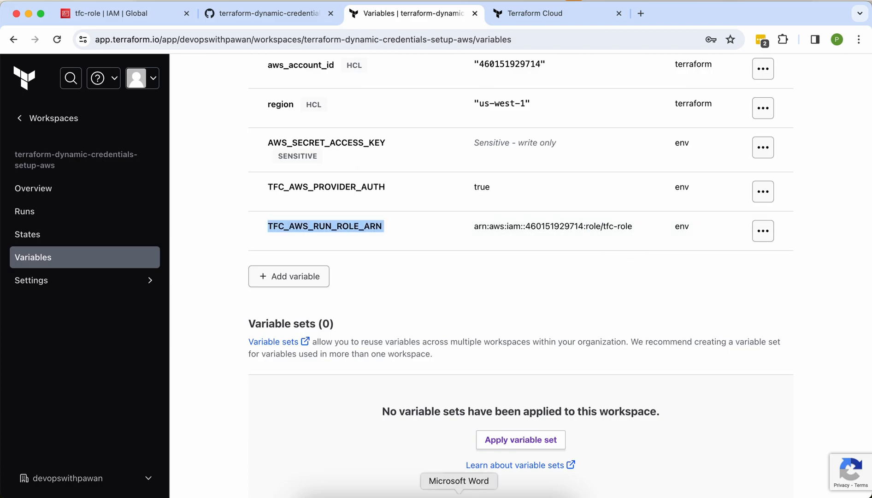
{"action": "left_click", "coordinate": [459, 494]}
{"action": "left_click", "coordinate": [352, 268]}
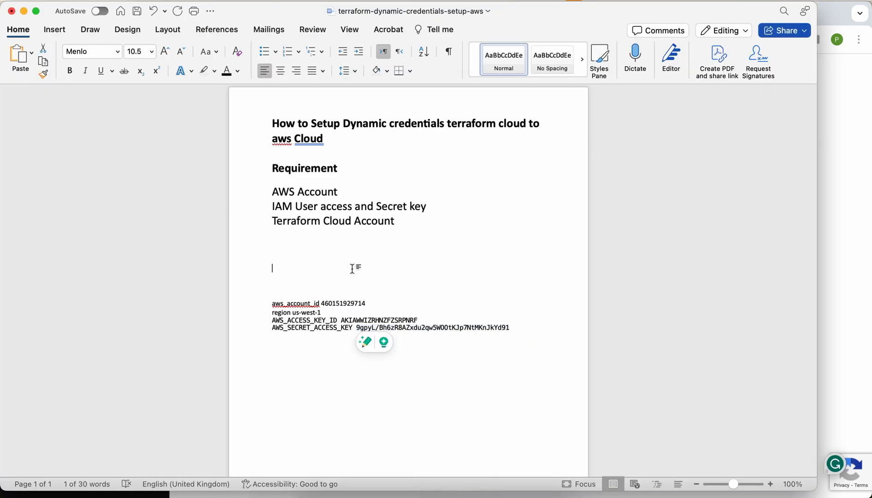
{"action": "key", "text": "super+v"}
{"action": "key", "text": "super+Tab"}
{"action": "triple_click", "coordinate": [487, 227]}
{"action": "key", "text": "super+c"}
{"action": "key", "text": "super+Tab"}
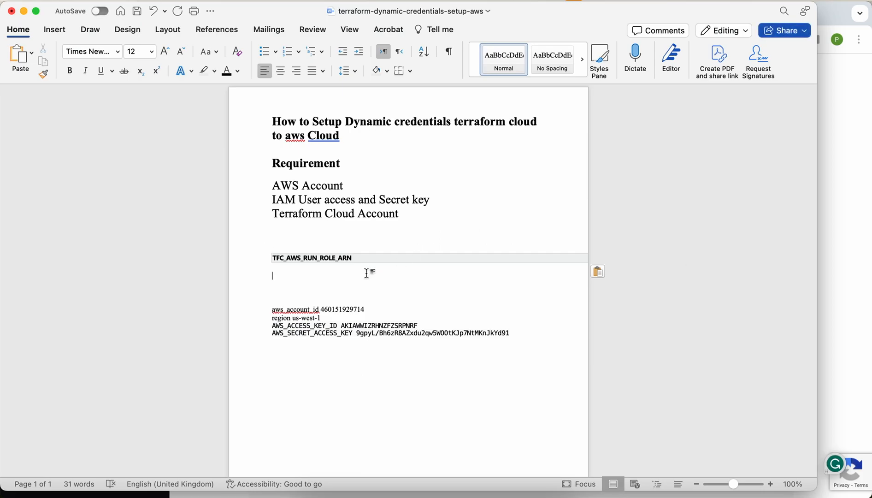
{"action": "key", "text": "super+v"}
{"action": "key", "text": "super+Tab"}
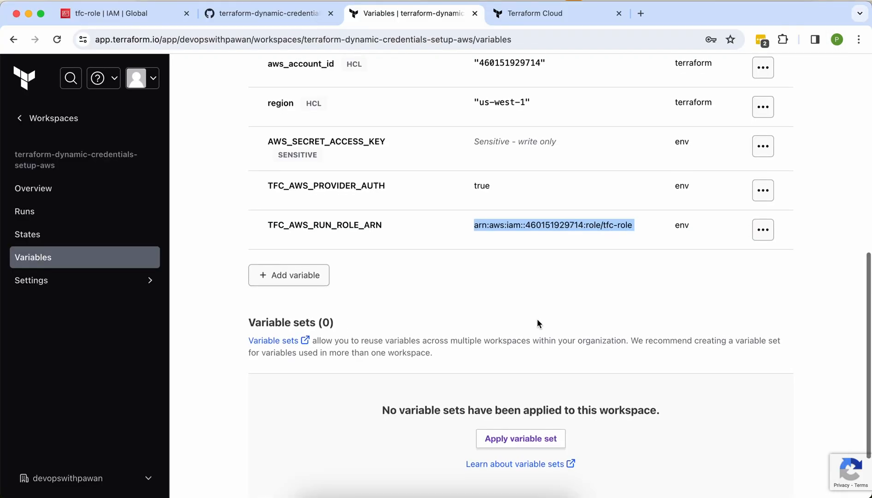
Step: Delete the TFC_AWS_RUN_ROLE_ARN variable, leaving four workspace variables
{"action": "left_click", "coordinate": [762, 276]}
{"action": "left_click", "coordinate": [707, 331]}
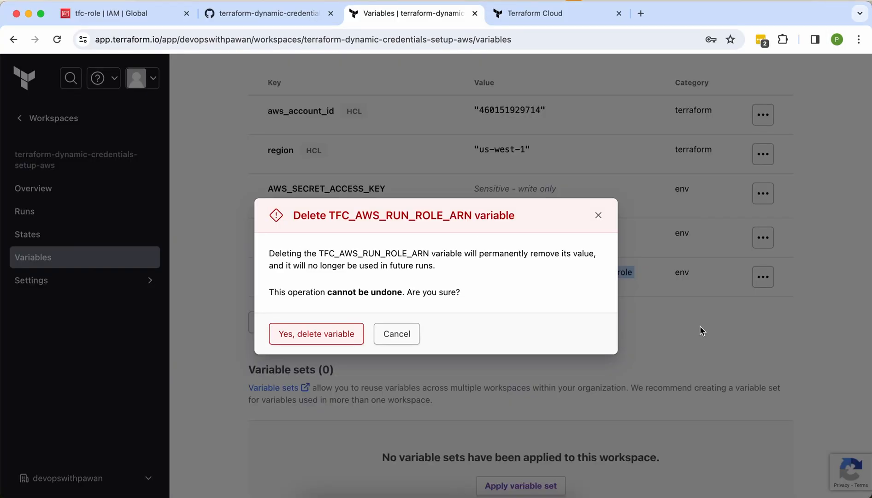
{"action": "left_click", "coordinate": [347, 331]}
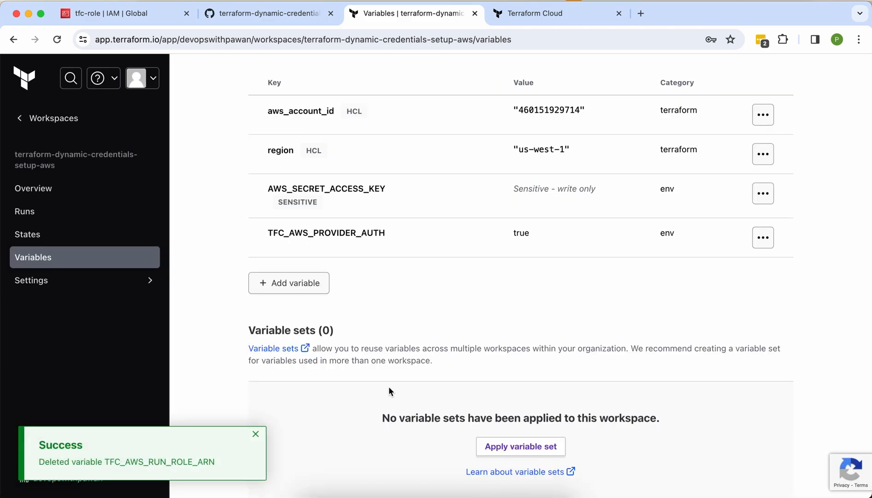
{"action": "scroll", "coordinate": [388, 390], "scroll_direction": "up", "scroll_amount": 8}
{"action": "scroll", "coordinate": [389, 390], "scroll_direction": "up", "scroll_amount": 1}
{"action": "left_click", "coordinate": [759, 105]}
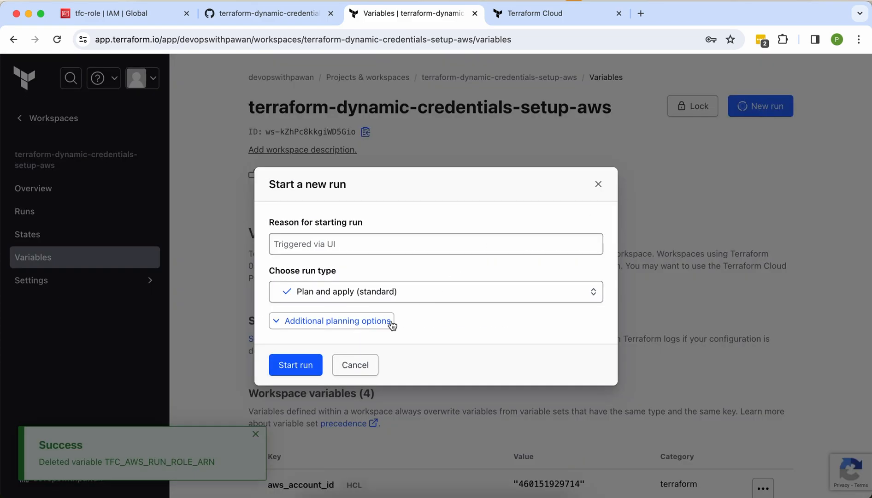
Step: Start a run with reason 'test run' and read its plan error: missing required AWS role ARN
{"action": "left_click", "coordinate": [365, 245]}
{"action": "type", "text": "test run"}
{"action": "left_click", "coordinate": [302, 364]}
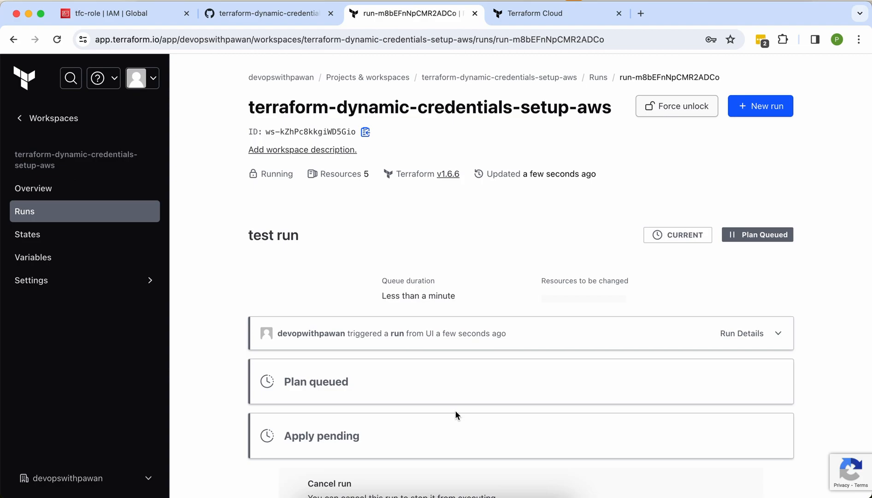
{"action": "scroll", "coordinate": [455, 414], "scroll_direction": "down", "scroll_amount": 2}
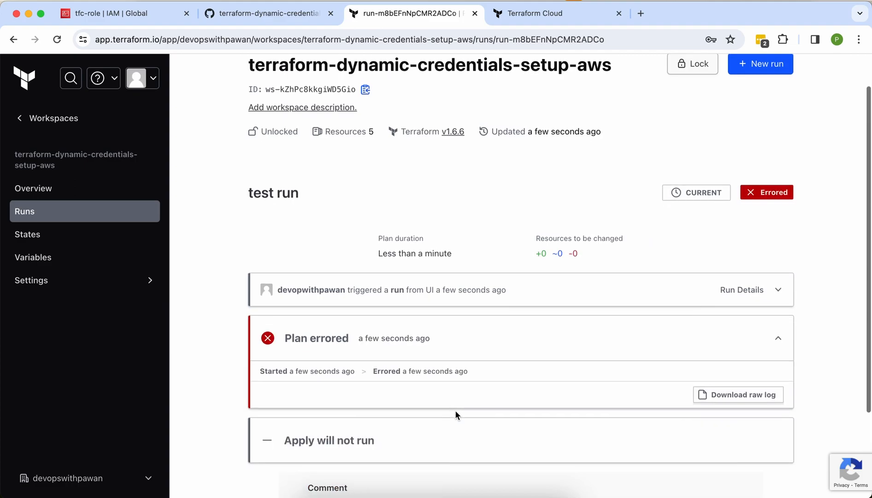
{"action": "scroll", "coordinate": [455, 409], "scroll_direction": "down", "scroll_amount": 5}
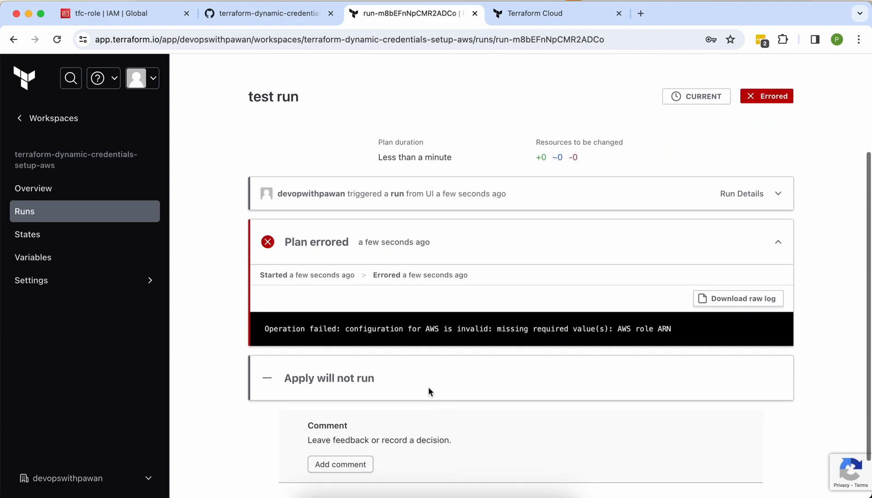
{"action": "triple_click", "coordinate": [355, 334]}
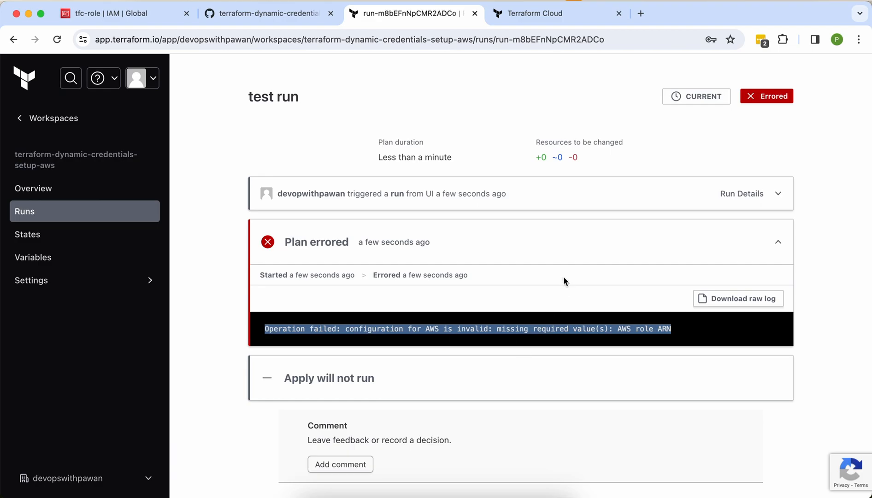
{"action": "scroll", "coordinate": [516, 247], "scroll_direction": "up", "scroll_amount": 3}
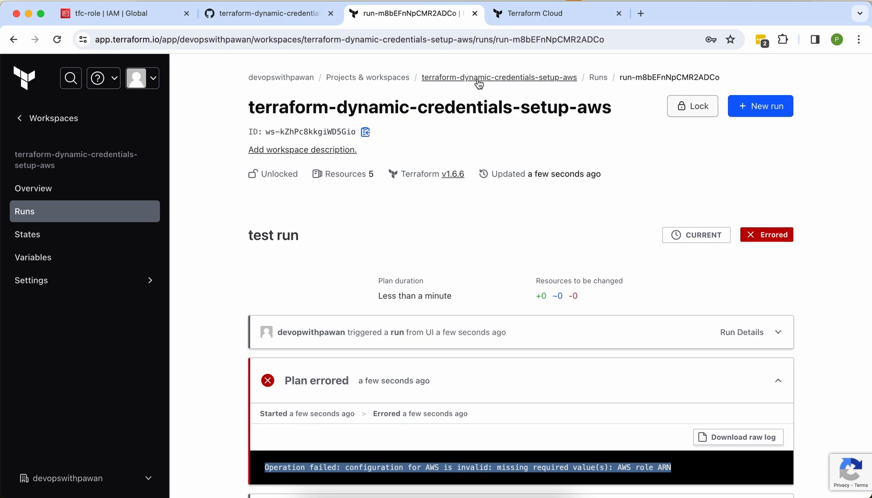
Step: Add a new environment variable keyed TFC_AWS_RUN_ROLE_ARN, copied from the Word notes
{"action": "left_click", "coordinate": [53, 262]}
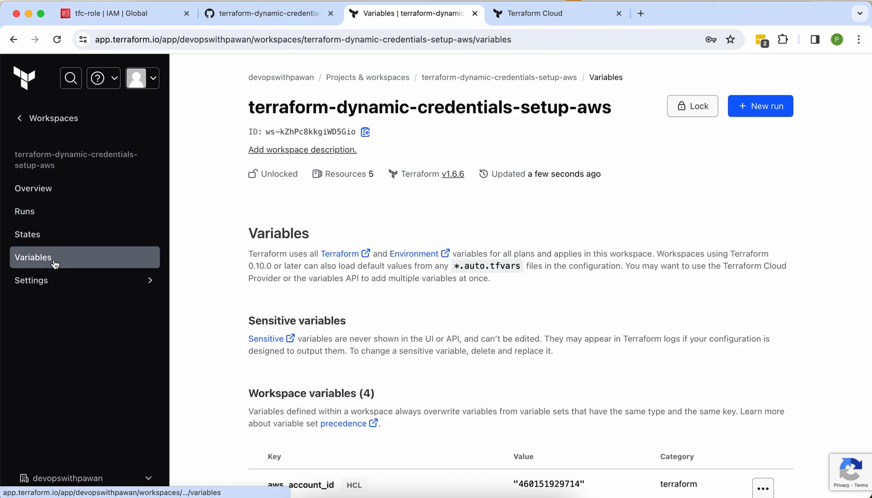
{"action": "scroll", "coordinate": [351, 293], "scroll_direction": "down", "scroll_amount": 8}
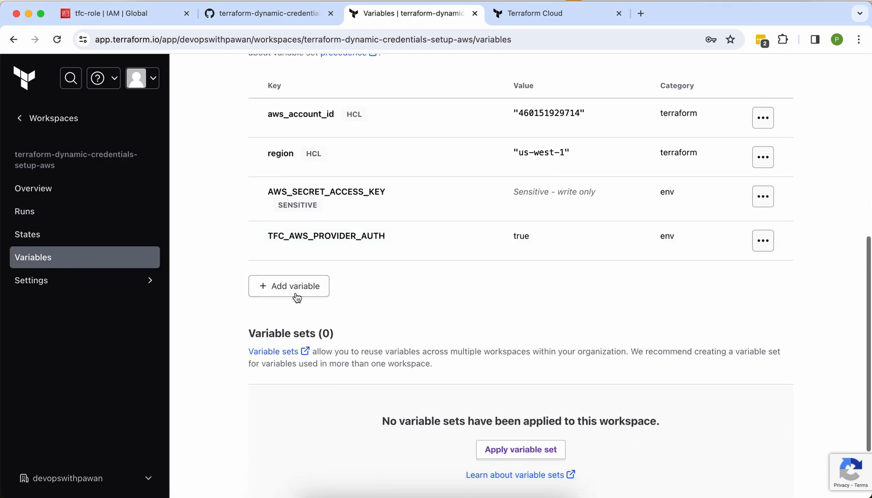
{"action": "left_click", "coordinate": [295, 291]}
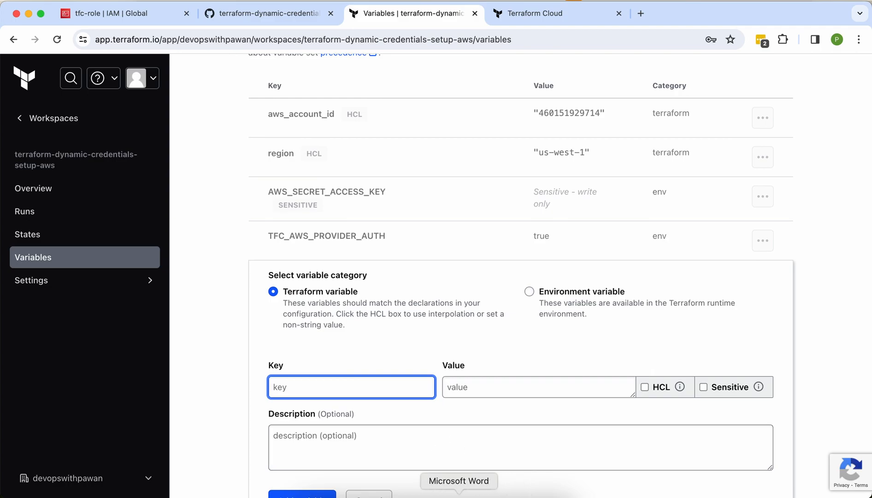
{"action": "left_click", "coordinate": [458, 493]}
{"action": "left_click", "coordinate": [355, 257]}
{"action": "triple_click", "coordinate": [355, 257]}
{"action": "key", "text": "super+c"}
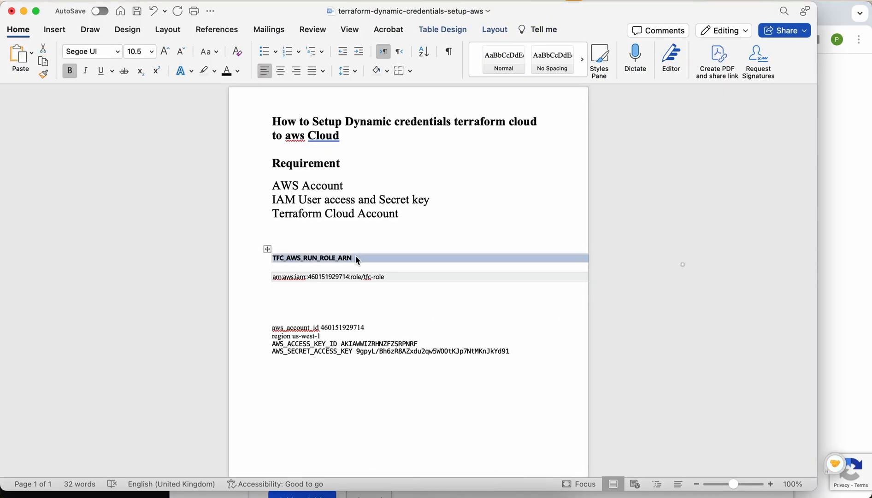
{"action": "key", "text": "super+Tab"}
{"action": "key", "text": "super+v"}
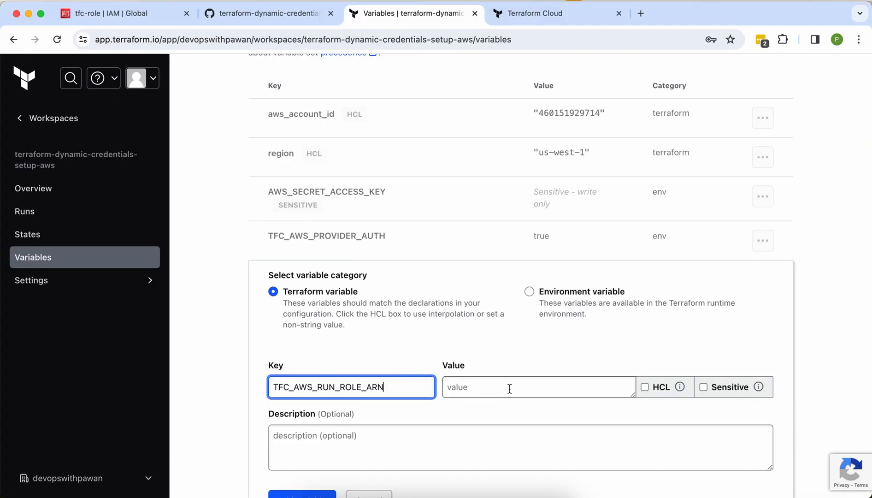
{"action": "left_click", "coordinate": [582, 293]}
Step: Paste the tfc-role ARN from the notes as its value and save the variable
{"action": "key", "text": "super+Tab"}
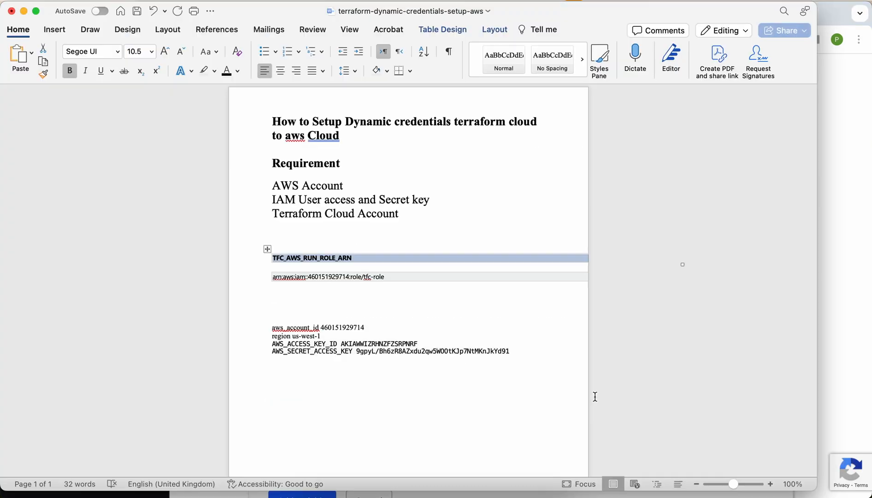
{"action": "left_click", "coordinate": [395, 277]}
{"action": "triple_click", "coordinate": [395, 277]}
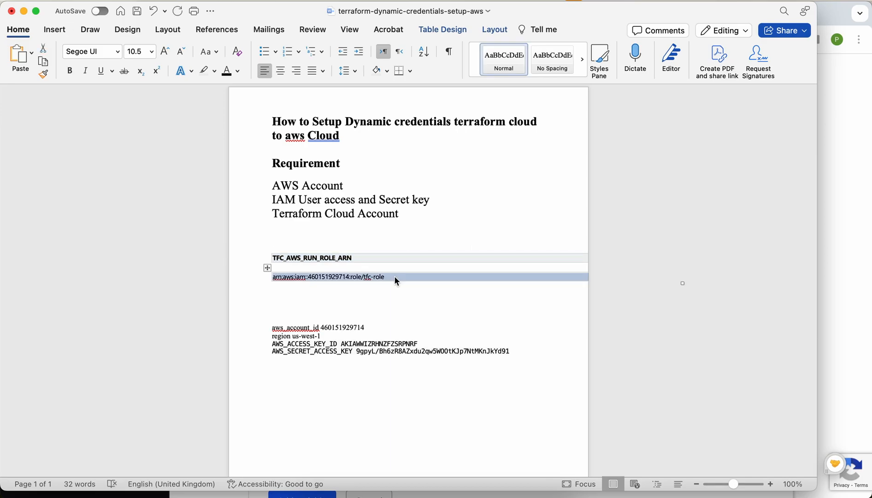
{"action": "key", "text": "super+c"}
{"action": "key", "text": "super+Tab"}
{"action": "left_click", "coordinate": [471, 389]}
{"action": "key", "text": "super+v"}
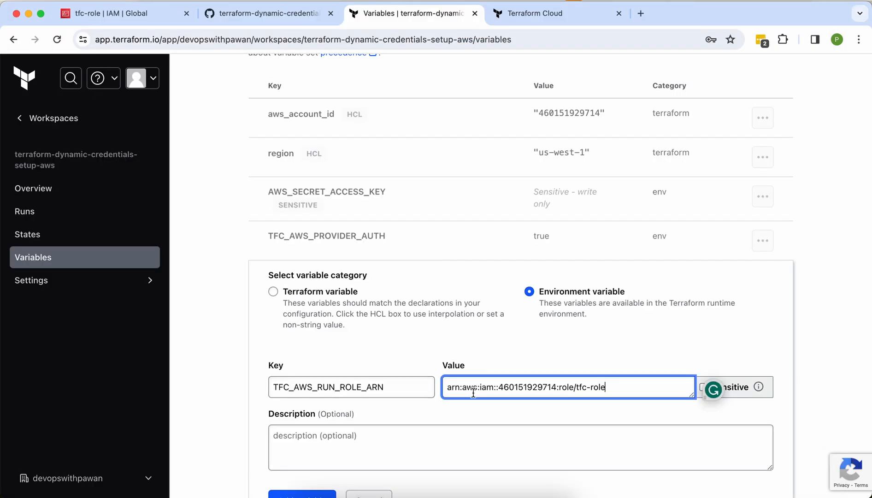
{"action": "scroll", "coordinate": [451, 442], "scroll_direction": "down", "scroll_amount": 3}
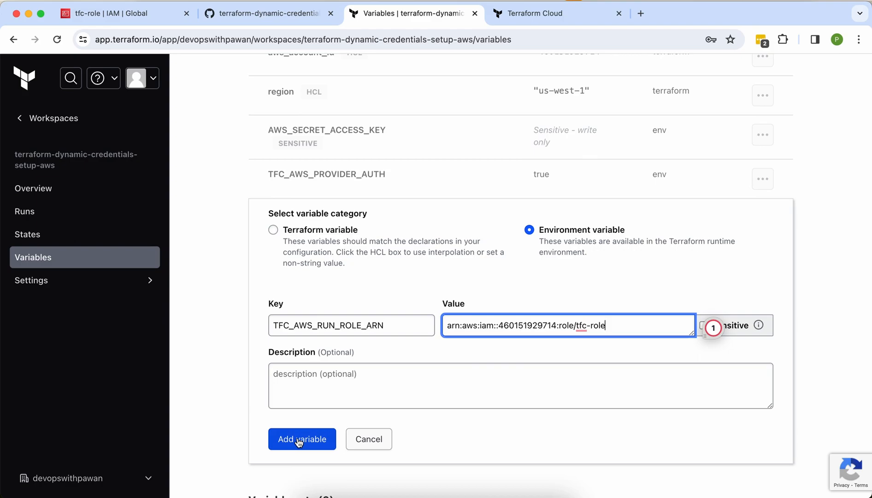
{"action": "left_click", "coordinate": [299, 440]}
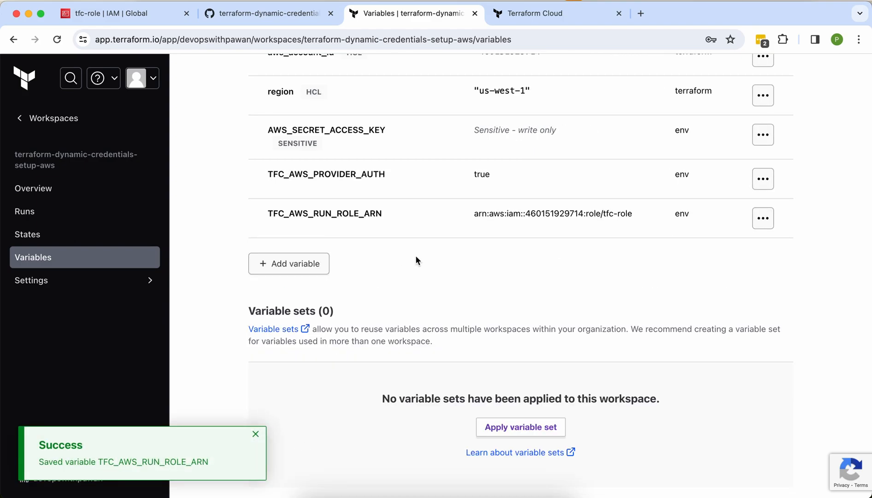
{"action": "scroll", "coordinate": [416, 261], "scroll_direction": "up", "scroll_amount": 10}
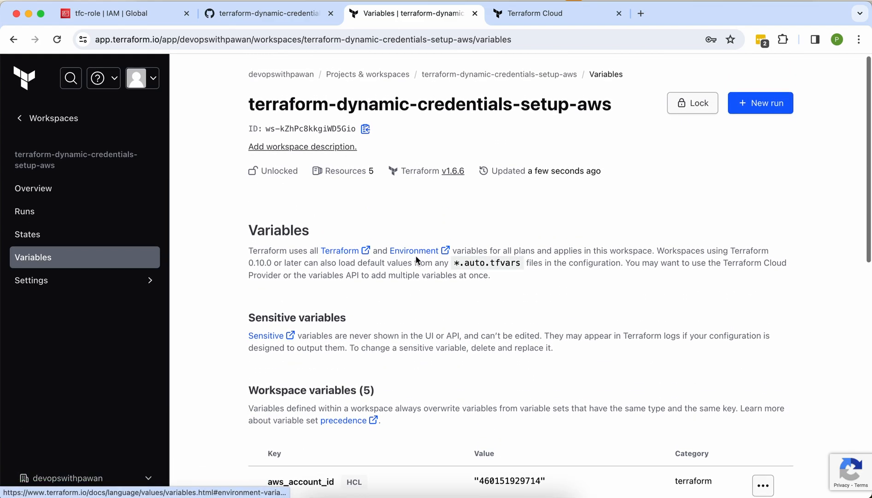
Step: Start a new run with reason 'Test Demo Run' so its plan is queued
{"action": "left_click", "coordinate": [772, 103]}
{"action": "left_click", "coordinate": [425, 235]}
{"action": "type", "text": "Tes"}
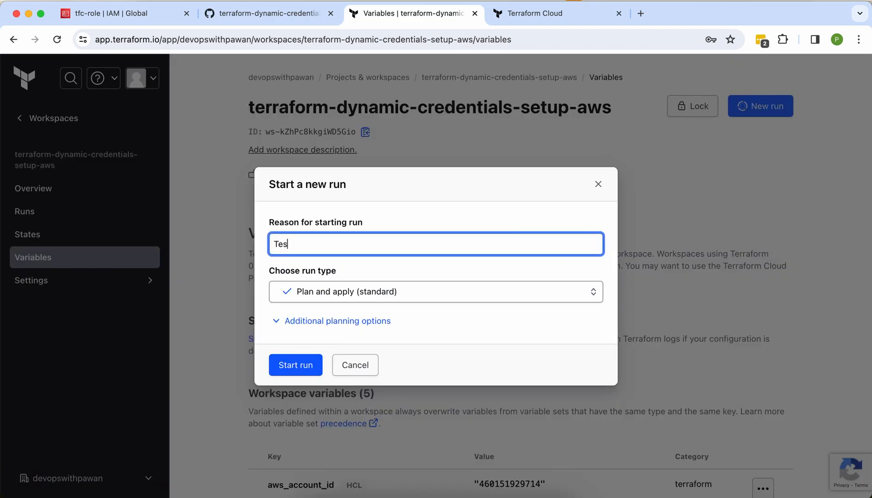
{"action": "type", "text": "t Demo Rune"}
{"action": "left_click", "coordinate": [292, 366]}
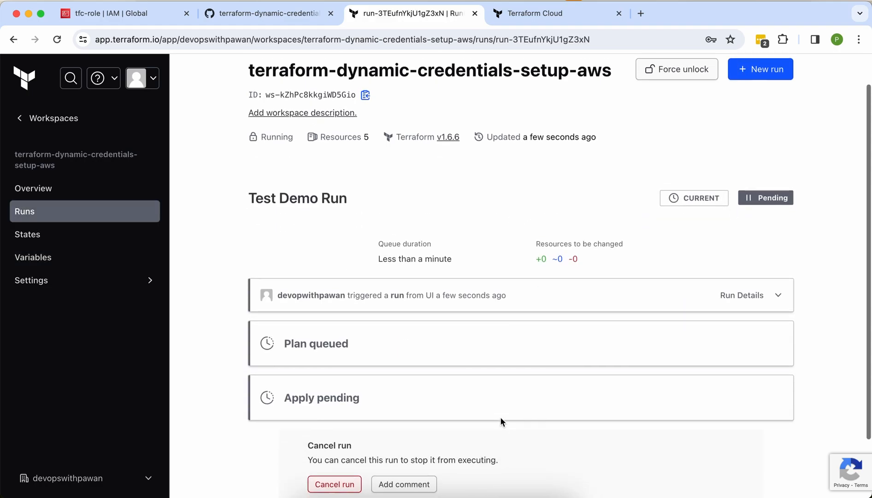
{"action": "scroll", "coordinate": [501, 420], "scroll_direction": "down", "scroll_amount": 3}
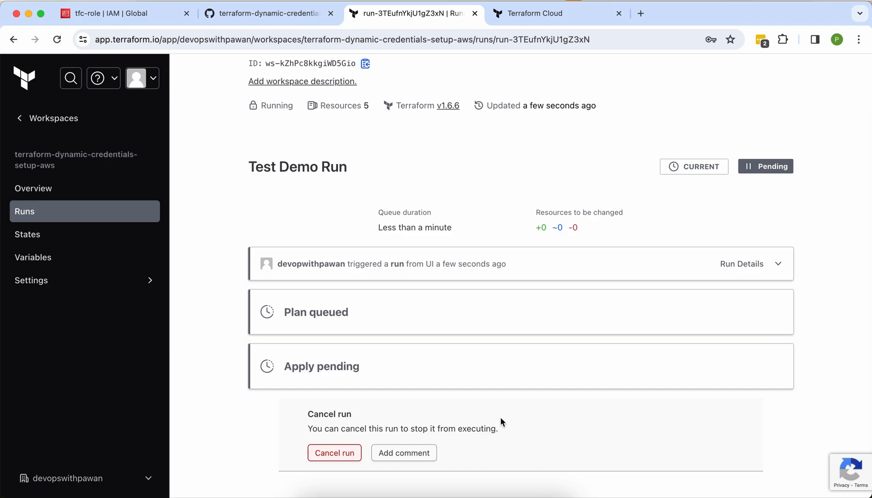
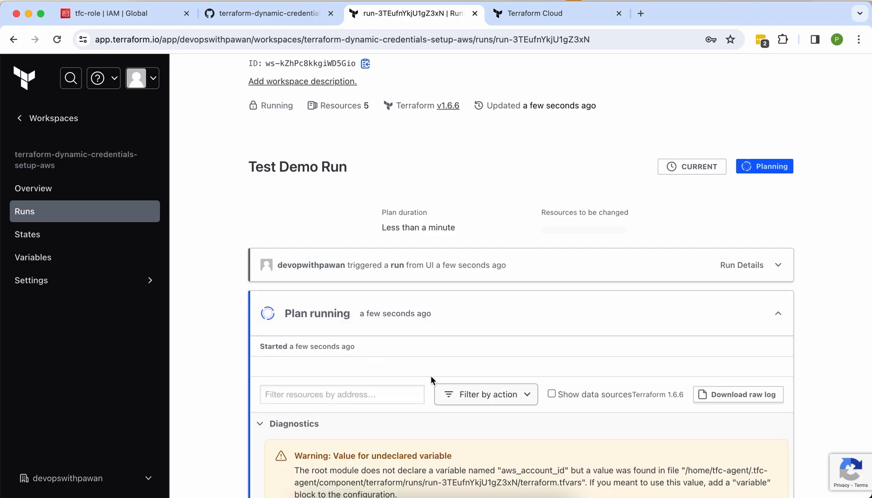
Step: Check that the test run's plan finished with 'No changes', collapsing its diagnostics warnings
{"action": "scroll", "coordinate": [430, 375], "scroll_direction": "down", "scroll_amount": 3}
{"action": "left_click", "coordinate": [270, 336]}
{"action": "scroll", "coordinate": [270, 342], "scroll_direction": "down", "scroll_amount": 1}
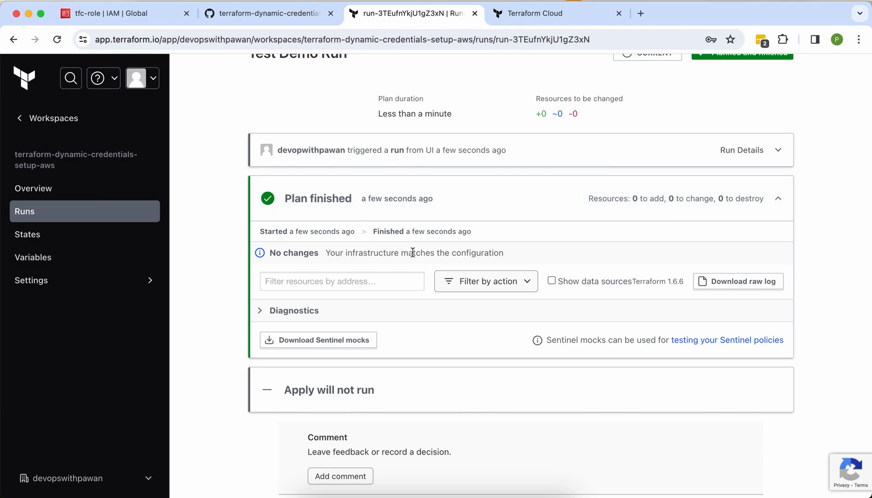
{"action": "double_click", "coordinate": [294, 252]}
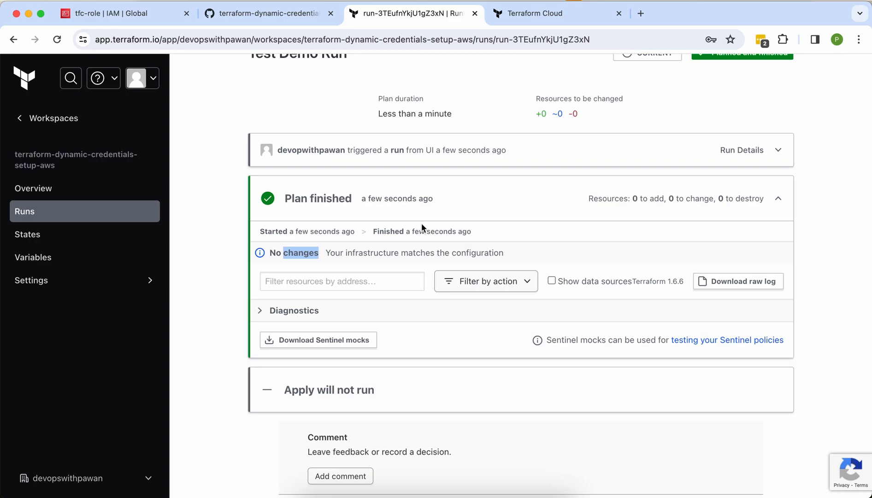
Step: Delete the AWS_SECRET_ACCESS_KEY workspace variable, then return to the AWS tfc-role page
{"action": "left_click", "coordinate": [111, 263]}
{"action": "scroll", "coordinate": [408, 334], "scroll_direction": "down", "scroll_amount": 5}
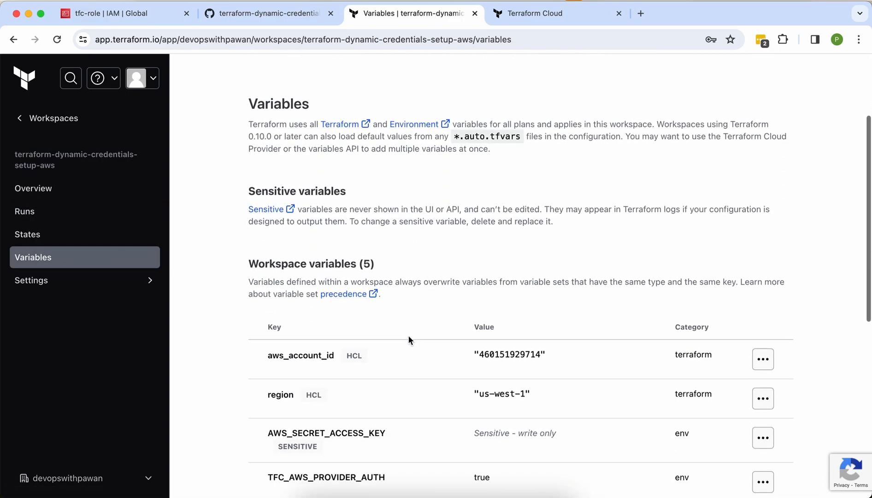
{"action": "scroll", "coordinate": [408, 340], "scroll_direction": "down", "scroll_amount": 4}
{"action": "left_click", "coordinate": [754, 267]}
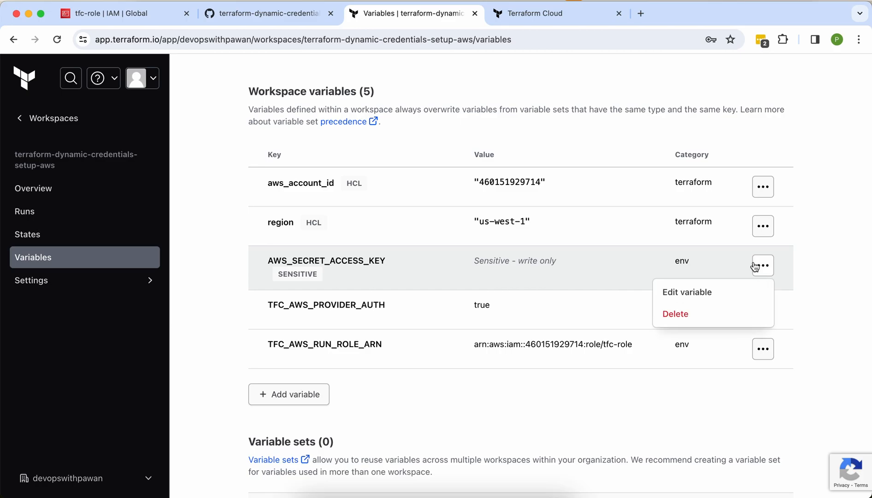
{"action": "left_click", "coordinate": [696, 313]}
{"action": "left_click", "coordinate": [343, 330]}
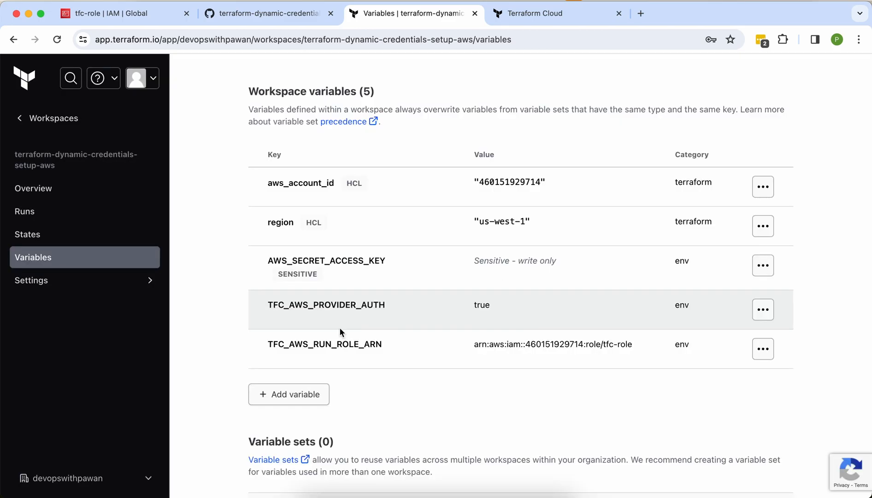
{"action": "left_click", "coordinate": [132, 17]}
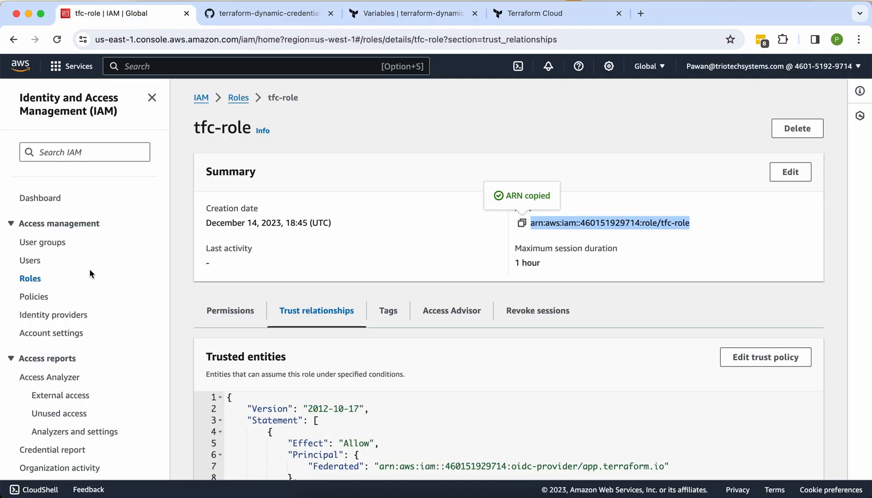
Step: Copy the signed-in IAM user's active access key ID from its Security credentials
{"action": "left_click", "coordinate": [29, 260]}
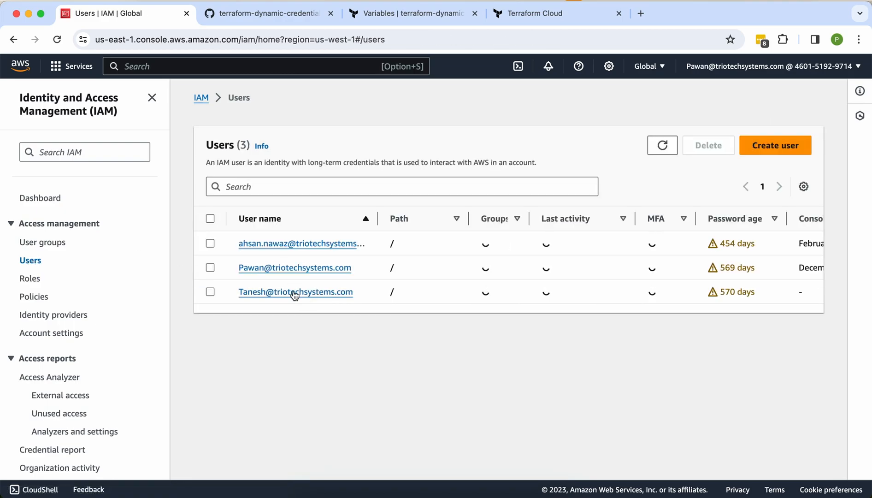
{"action": "left_click", "coordinate": [286, 264]}
{"action": "scroll", "coordinate": [374, 364], "scroll_direction": "down", "scroll_amount": 3}
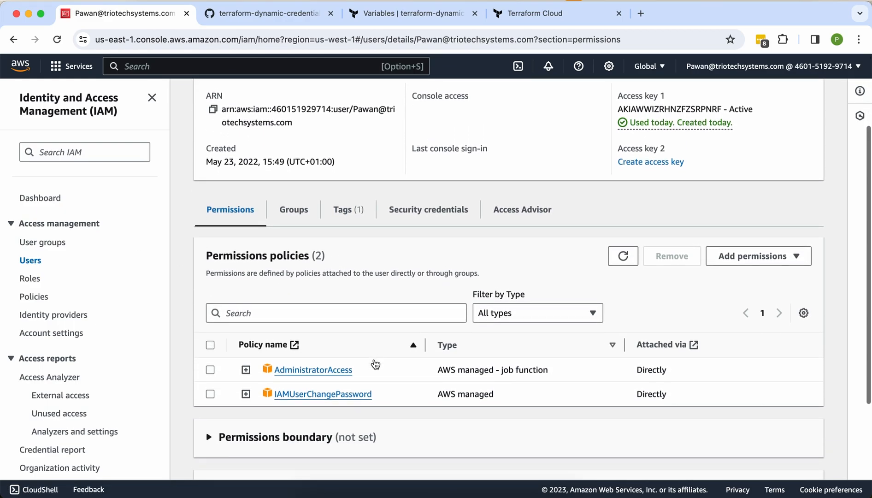
{"action": "left_click", "coordinate": [432, 204]}
{"action": "scroll", "coordinate": [431, 204], "scroll_direction": "down", "scroll_amount": 8}
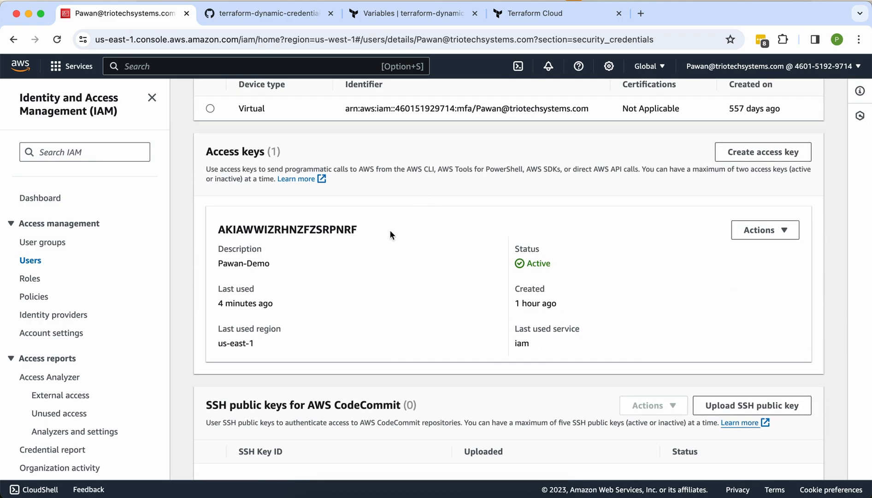
{"action": "double_click", "coordinate": [353, 226]}
{"action": "key", "text": "super+c"}
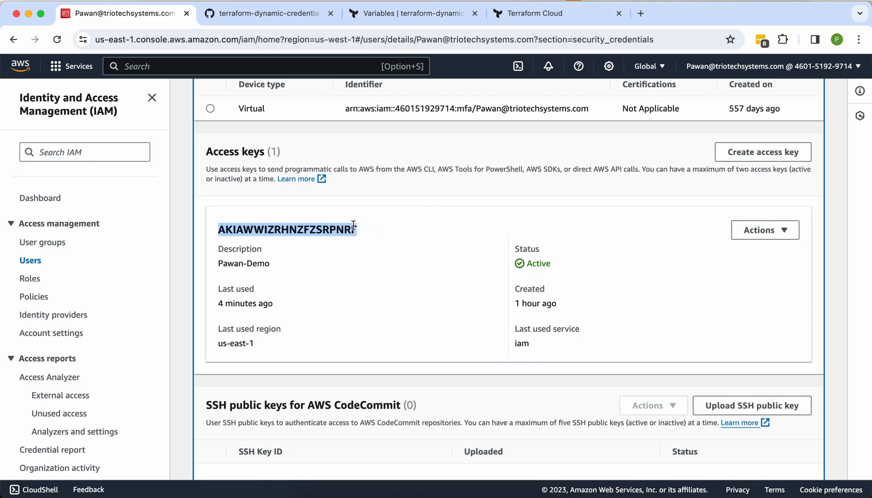
{"action": "left_click", "coordinate": [468, 494]}
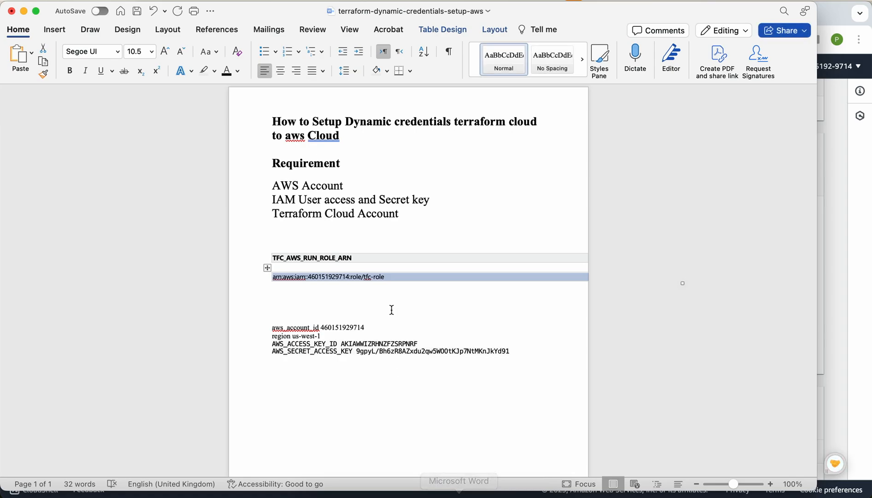
Step: Paste the copied access key ID on a new line below the AWS_ACCESS_KEY_ID entry
{"action": "left_click", "coordinate": [421, 343]}
{"action": "key", "text": "Return"}
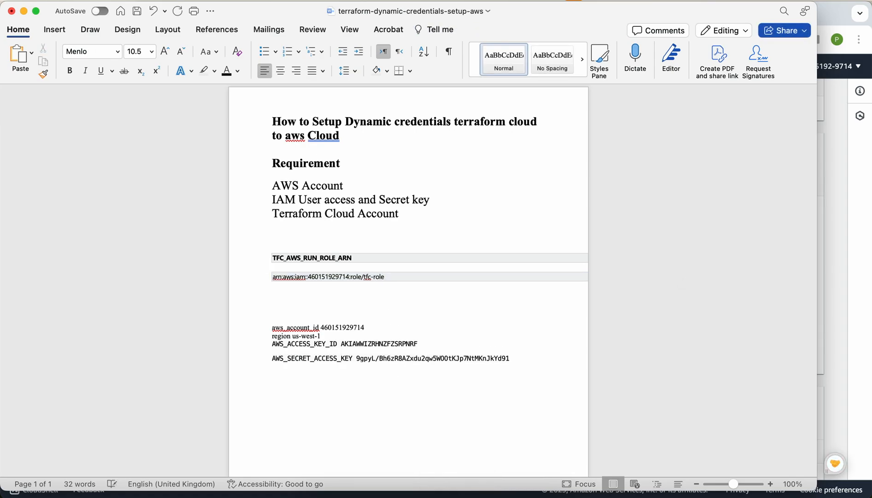
{"action": "key", "text": "super+v"}
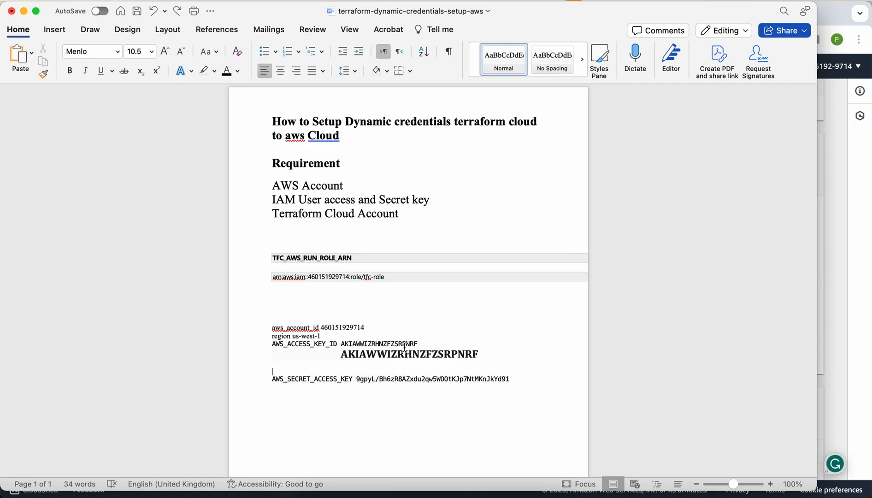
Step: Deactivate and delete the IAM user's access key, confirming with the pasted key ID
{"action": "key", "text": "super+Tab"}
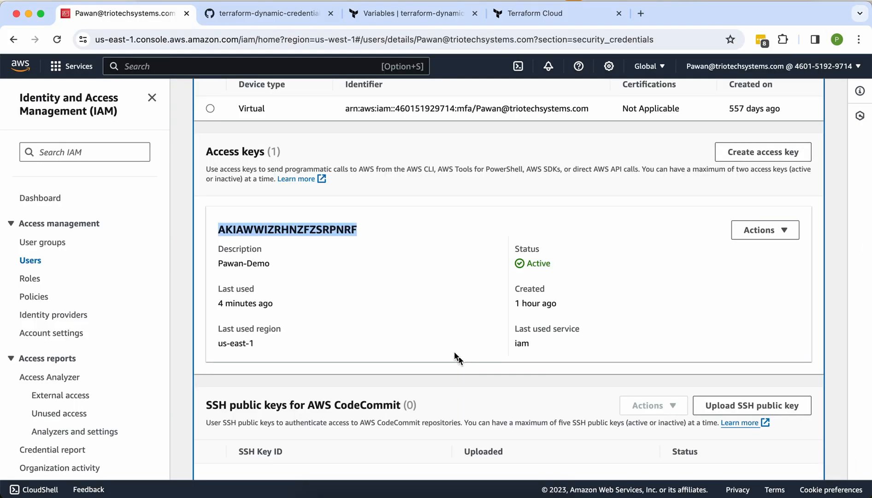
{"action": "left_click", "coordinate": [760, 229]}
{"action": "left_click", "coordinate": [767, 305]}
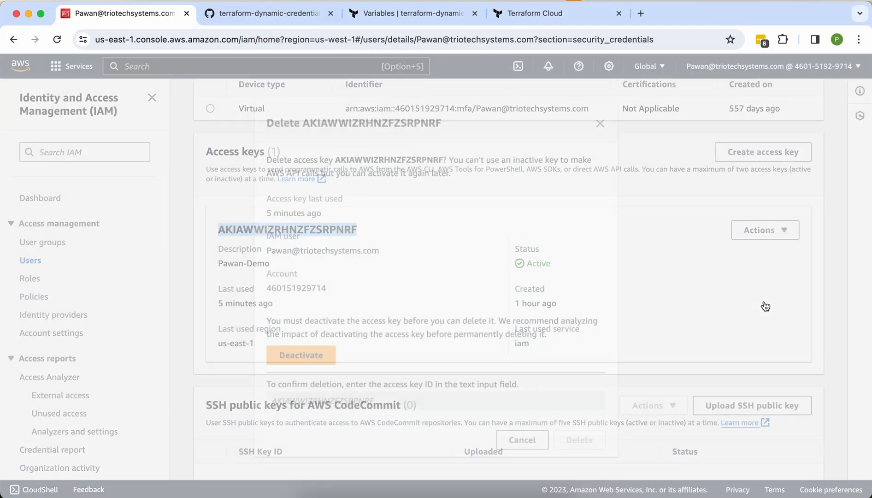
{"action": "left_click", "coordinate": [311, 352]}
{"action": "left_click", "coordinate": [311, 351]}
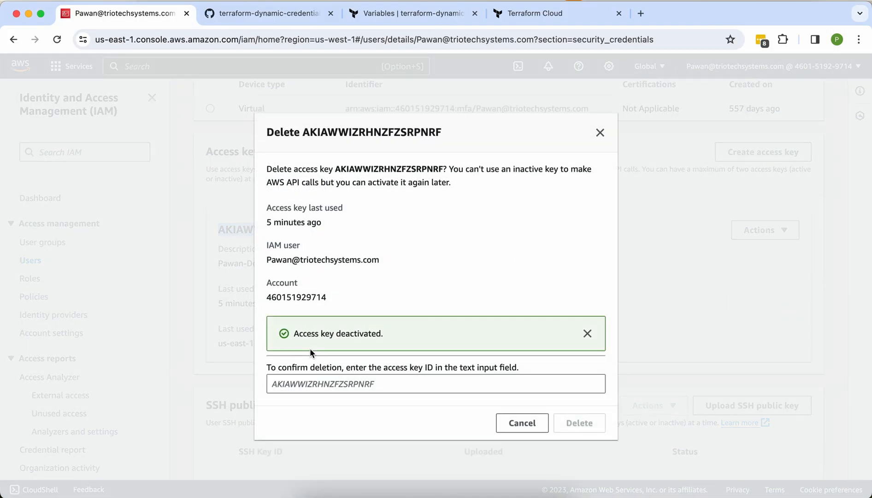
{"action": "left_click", "coordinate": [434, 379]}
{"action": "key", "text": "super+v"}
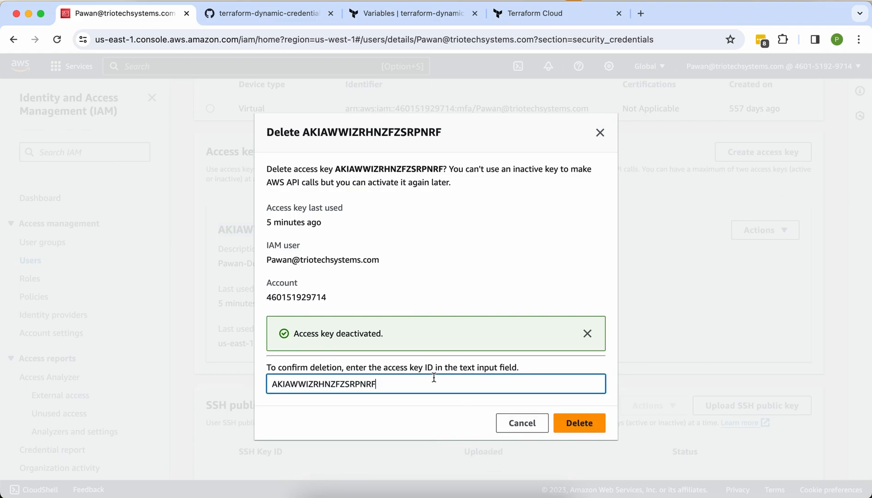
{"action": "left_click", "coordinate": [594, 430]}
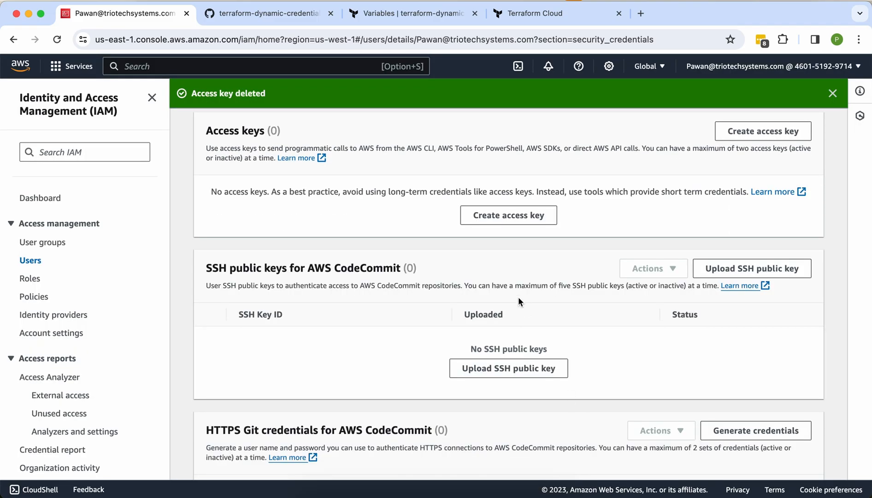
Step: Return to the Terraform Cloud workspace variables, now listing four variables
{"action": "scroll", "coordinate": [436, 276], "scroll_direction": "up", "scroll_amount": 3}
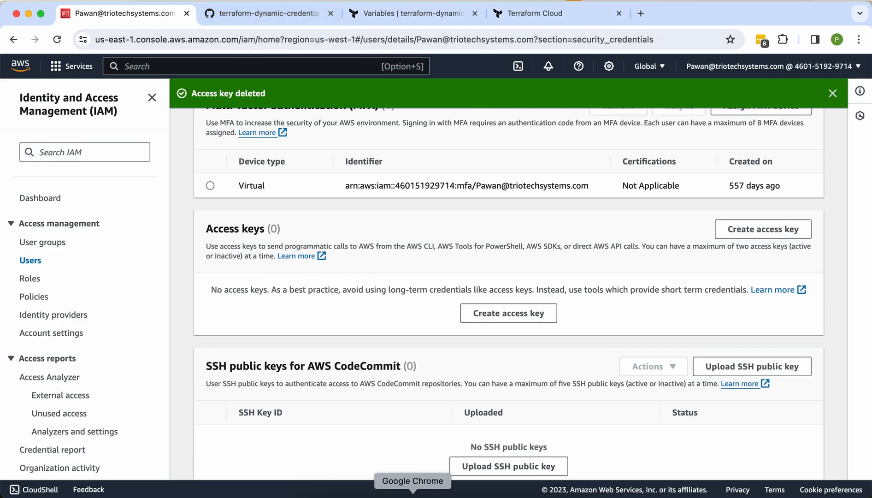
{"action": "left_click", "coordinate": [328, 11]}
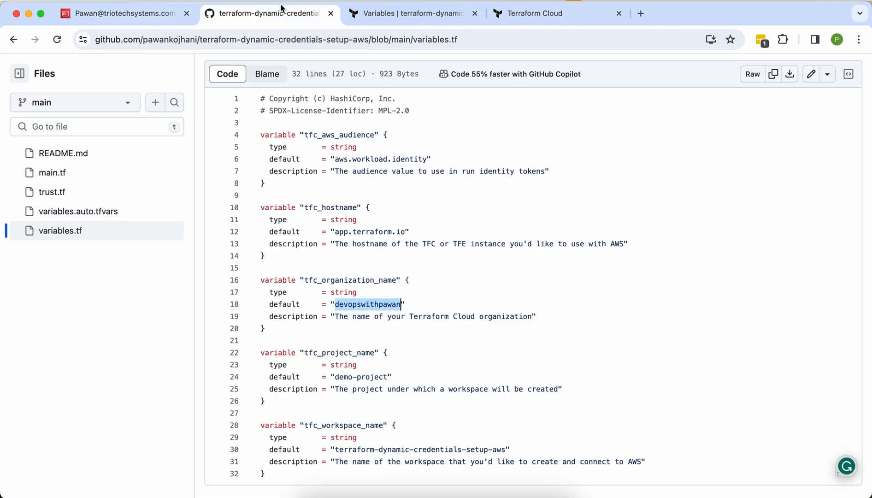
{"action": "left_click", "coordinate": [367, 17]}
{"action": "scroll", "coordinate": [475, 196], "scroll_direction": "up", "scroll_amount": 3}
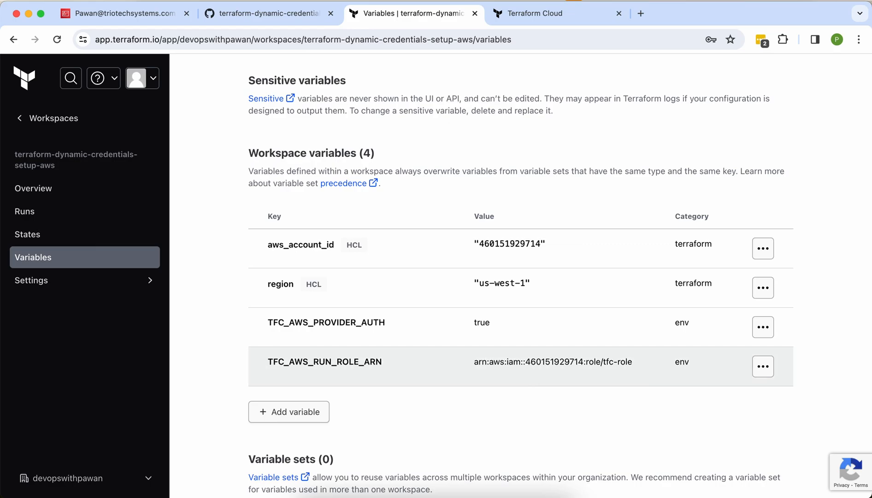
Step: Start a new workspace run with the reason 'test run 3'
{"action": "scroll", "coordinate": [515, 349], "scroll_direction": "up", "scroll_amount": 5}
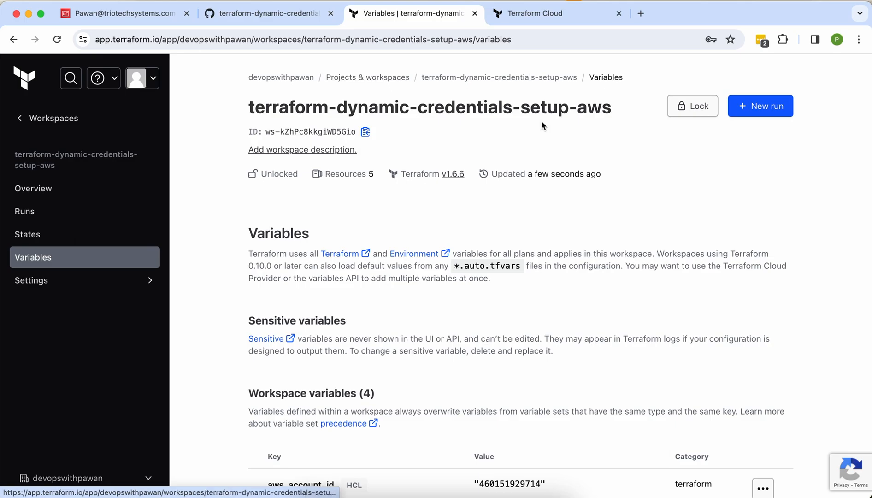
{"action": "left_click", "coordinate": [759, 107]}
{"action": "left_click", "coordinate": [446, 252]}
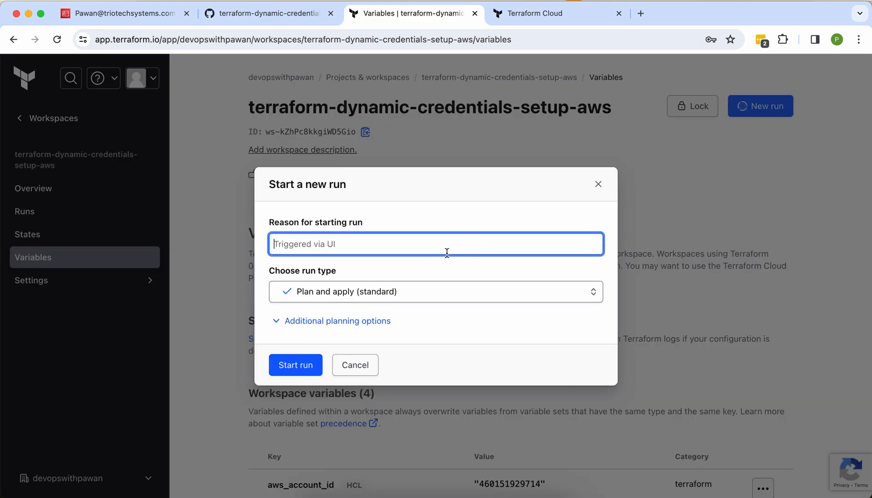
{"action": "type", "text": "d"}
{"action": "key", "text": "BackSpace"}
{"action": "type", "text": "test run 3"}
{"action": "left_click", "coordinate": [302, 363]}
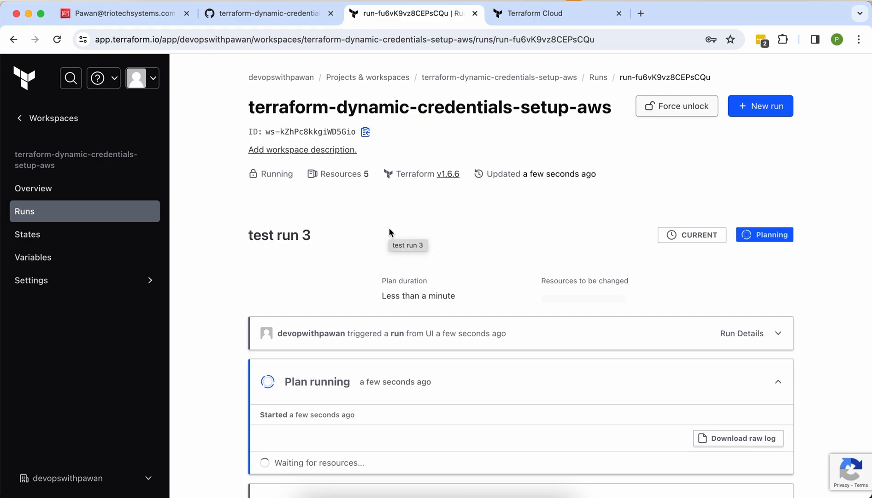
Step: Confirm test run 3's plan reports 'No changes', then view AWS IAM's empty access key list
{"action": "scroll", "coordinate": [389, 227], "scroll_direction": "down", "scroll_amount": 3}
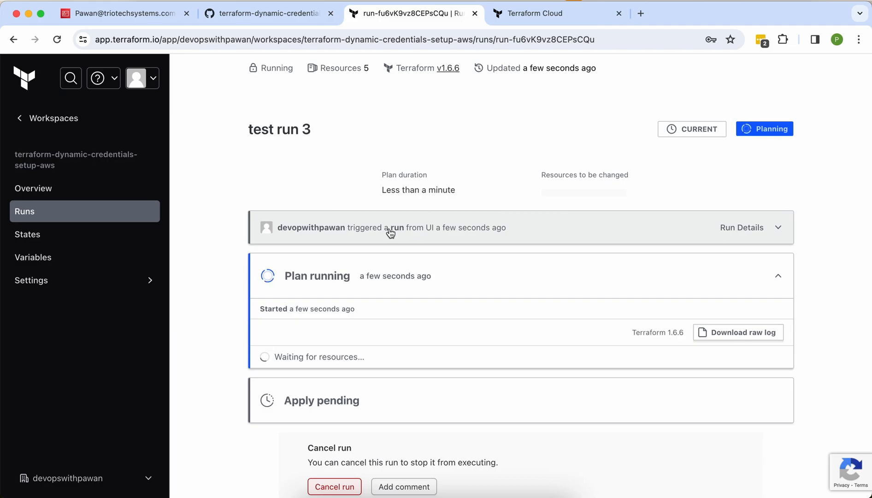
{"action": "scroll", "coordinate": [390, 230], "scroll_direction": "down", "scroll_amount": 3}
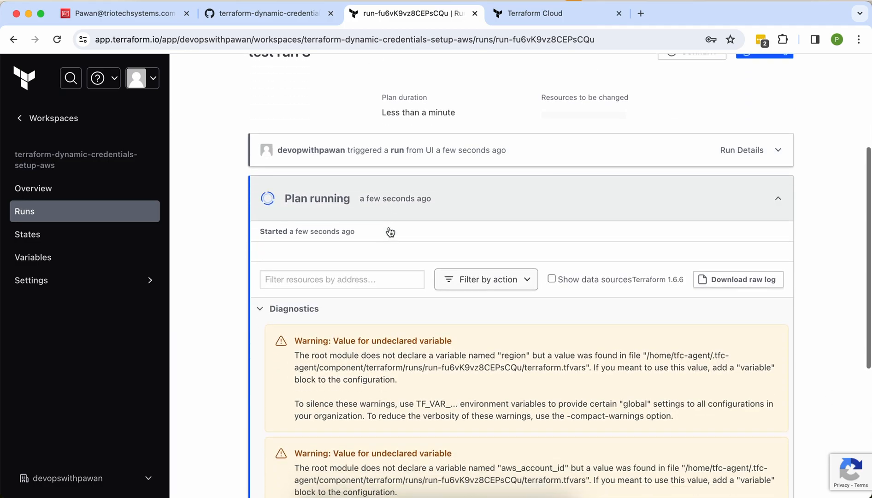
{"action": "left_click", "coordinate": [290, 267]}
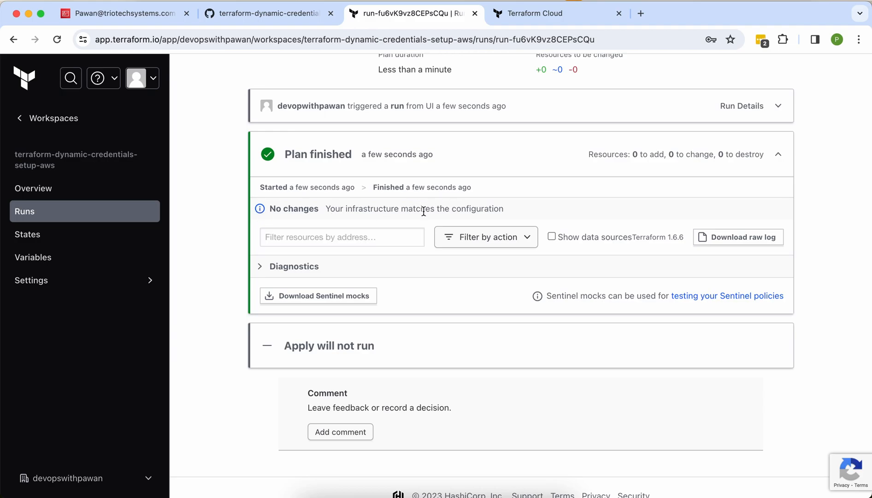
{"action": "scroll", "coordinate": [349, 172], "scroll_direction": "up", "scroll_amount": 3}
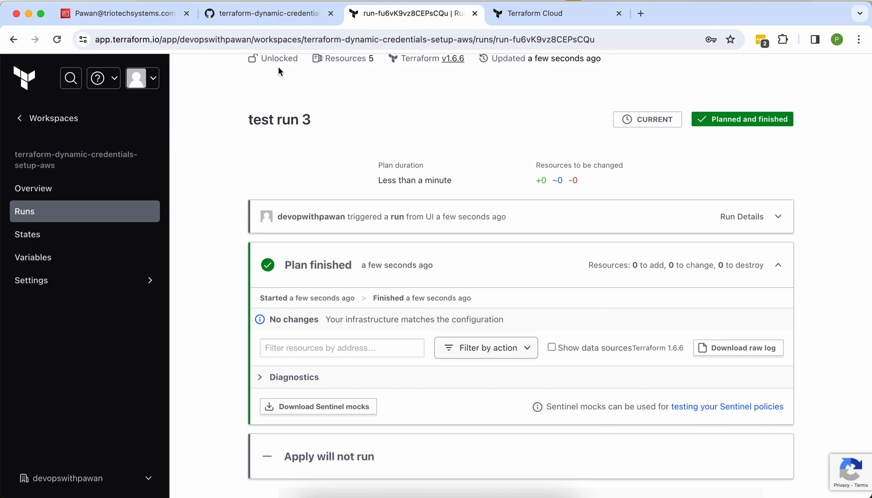
{"action": "left_click", "coordinate": [145, 17]}
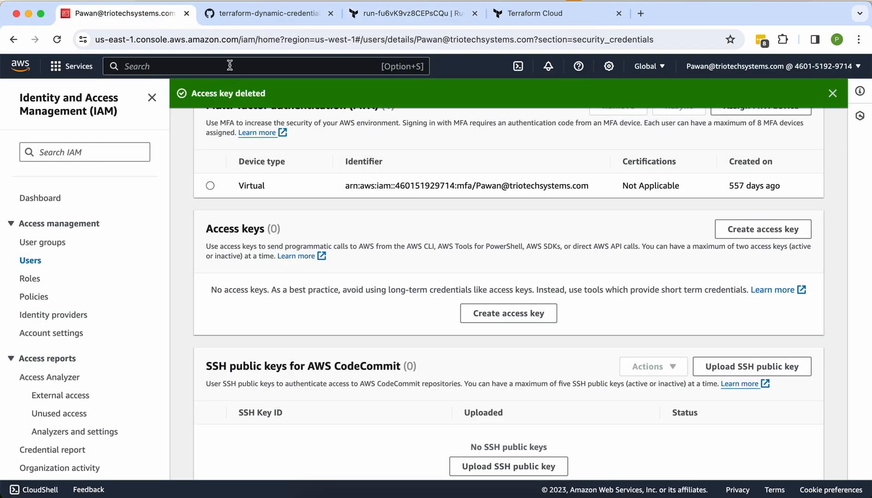
Step: Open CloudTrail's Event history and review the 11 listed EC2 events
{"action": "type", "text": "cloudtrail"}
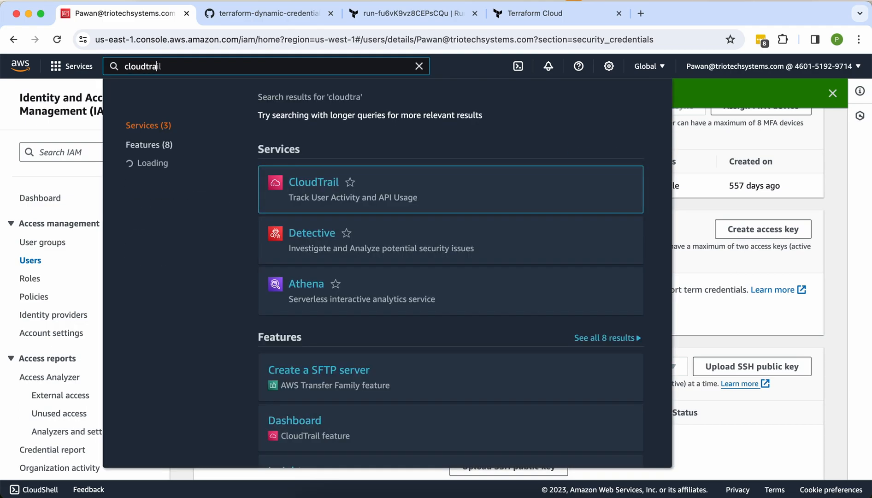
{"action": "left_click", "coordinate": [308, 184]}
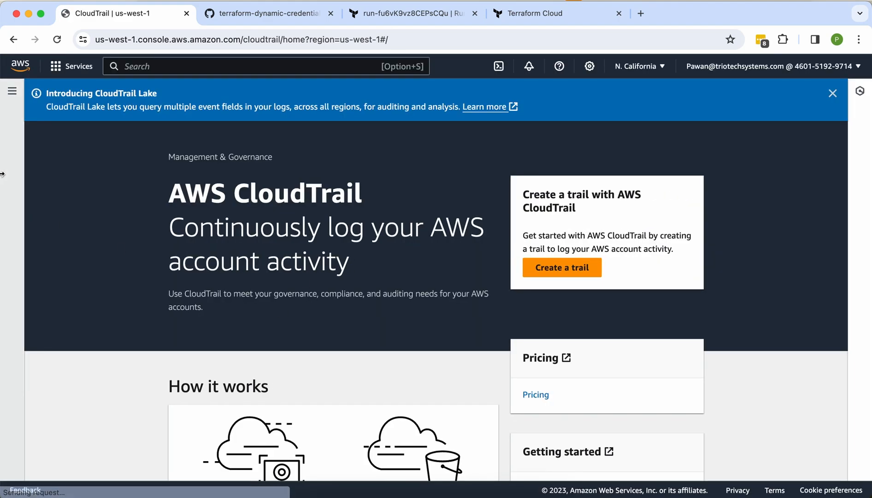
{"action": "left_click", "coordinate": [12, 91]}
{"action": "left_click", "coordinate": [44, 153]}
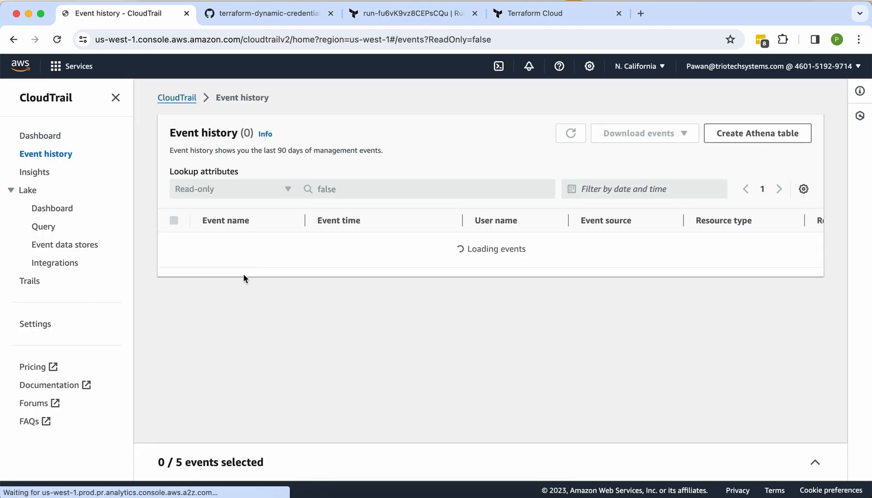
{"action": "scroll", "coordinate": [280, 348], "scroll_direction": "down", "scroll_amount": 1}
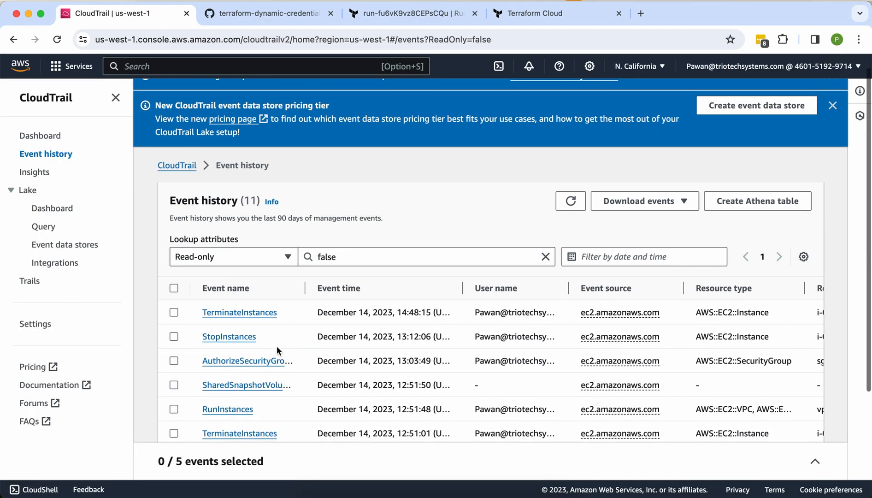
{"action": "scroll", "coordinate": [277, 341], "scroll_direction": "down", "scroll_amount": 5}
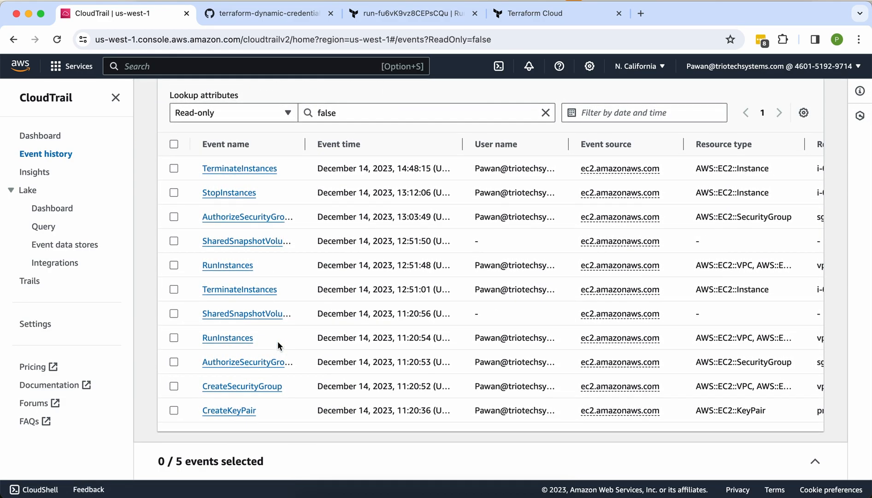
{"action": "scroll", "coordinate": [277, 342], "scroll_direction": "up", "scroll_amount": 6}
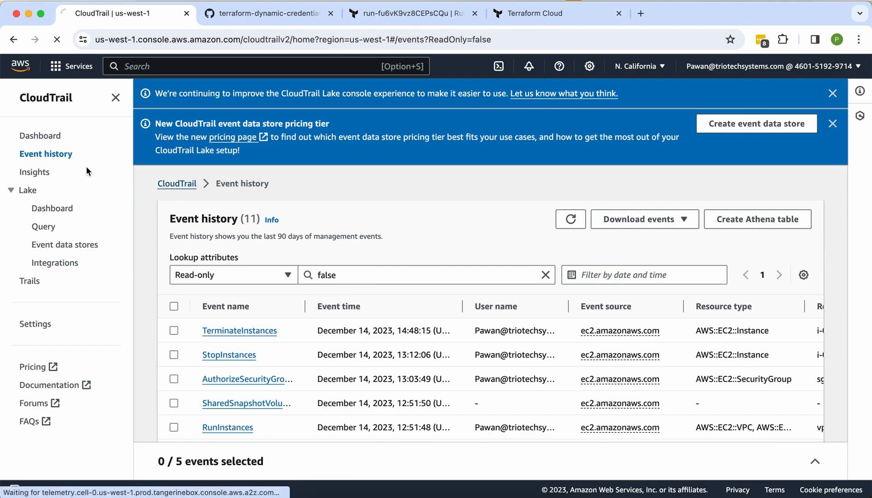
{"action": "left_click", "coordinate": [44, 136]}
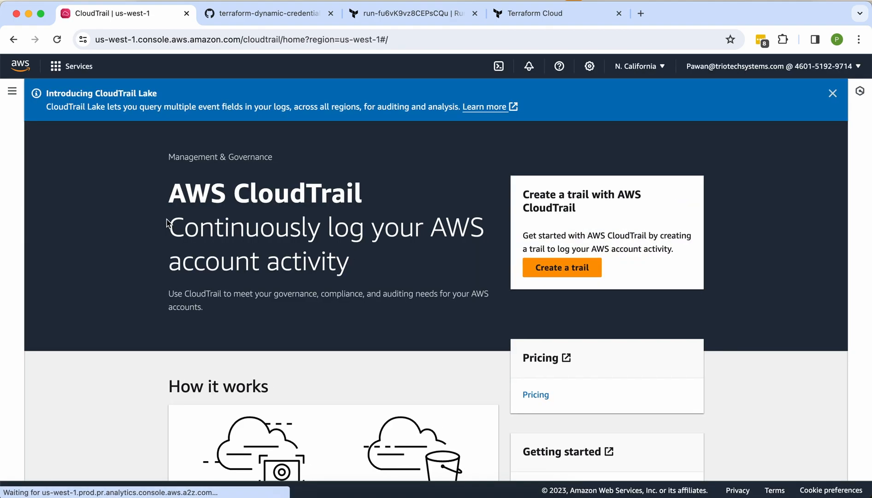
{"action": "left_click", "coordinate": [50, 156]}
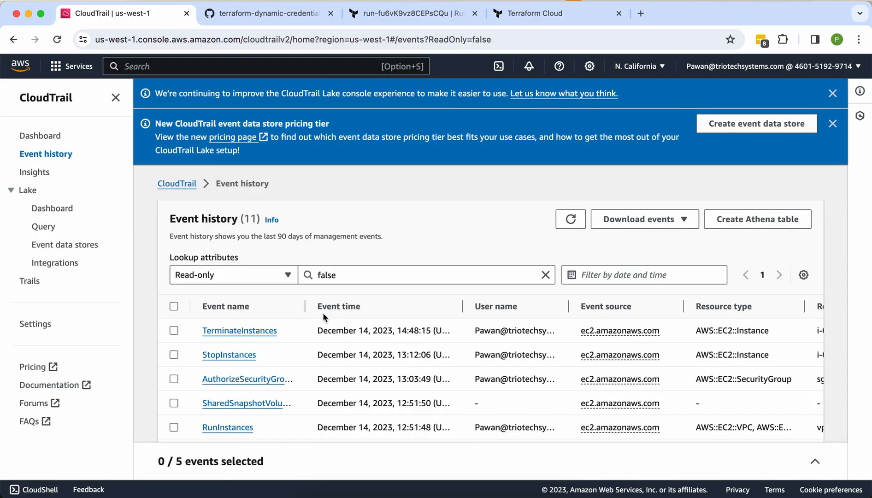
{"action": "scroll", "coordinate": [463, 377], "scroll_direction": "down", "scroll_amount": 2}
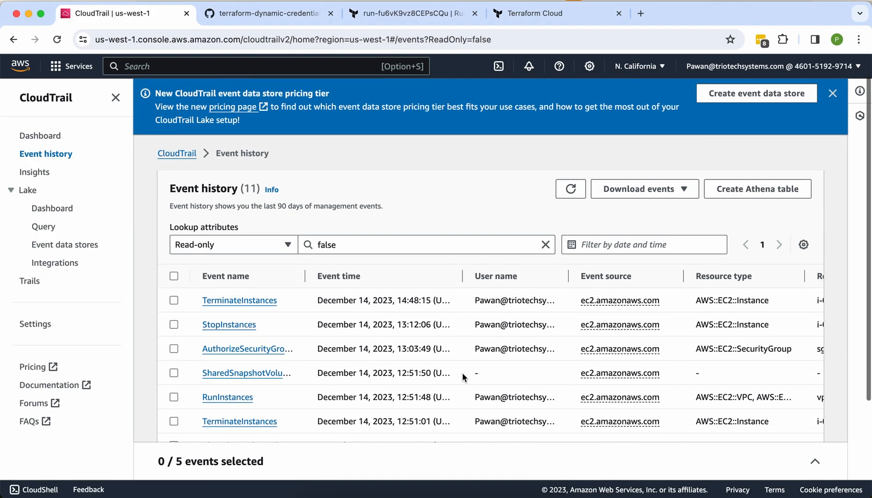
{"action": "scroll", "coordinate": [462, 374], "scroll_direction": "down", "scroll_amount": 1}
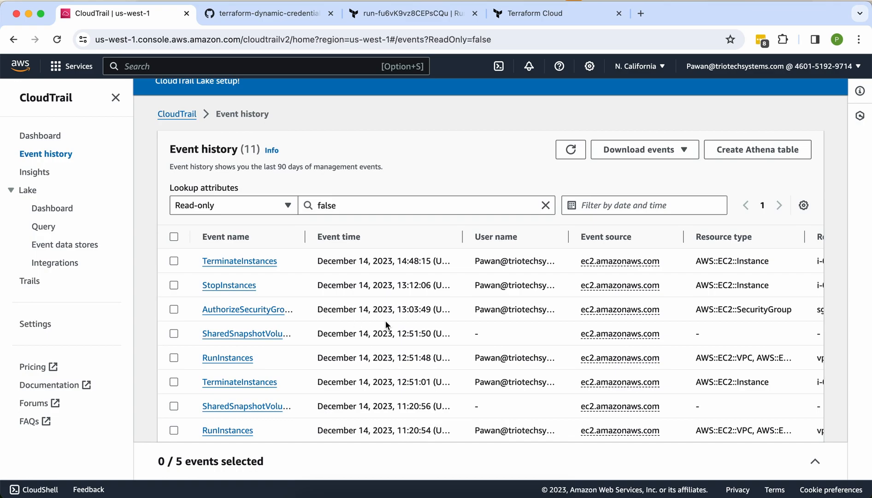
{"action": "scroll", "coordinate": [417, 331], "scroll_direction": "down", "scroll_amount": 4}
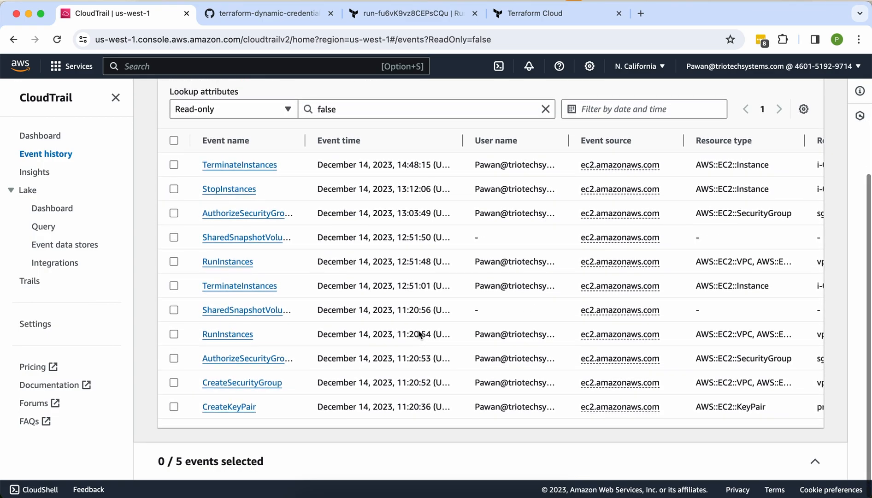
{"action": "scroll", "coordinate": [418, 334], "scroll_direction": "up", "scroll_amount": 5}
{"action": "scroll", "coordinate": [417, 332], "scroll_direction": "up", "scroll_amount": 2}
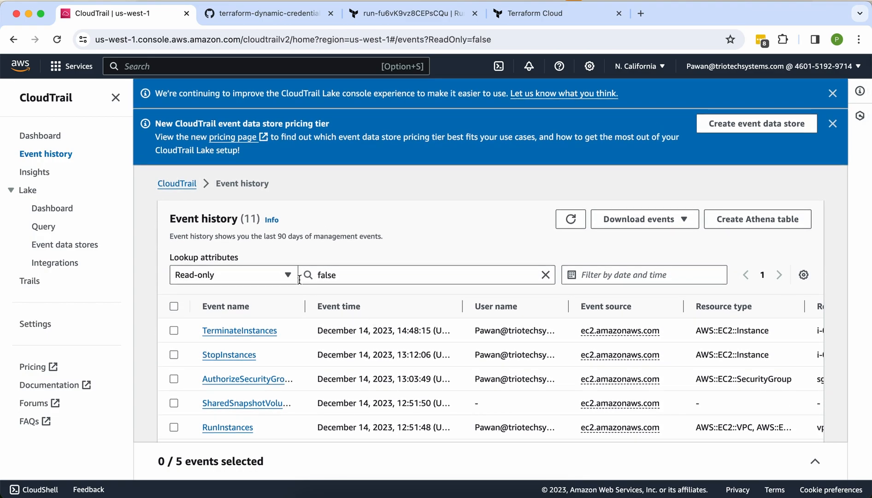
Step: Switch the event history lookup attribute to AWS access key, then to Event ID
{"action": "left_click", "coordinate": [282, 275]}
{"action": "left_click", "coordinate": [245, 320]}
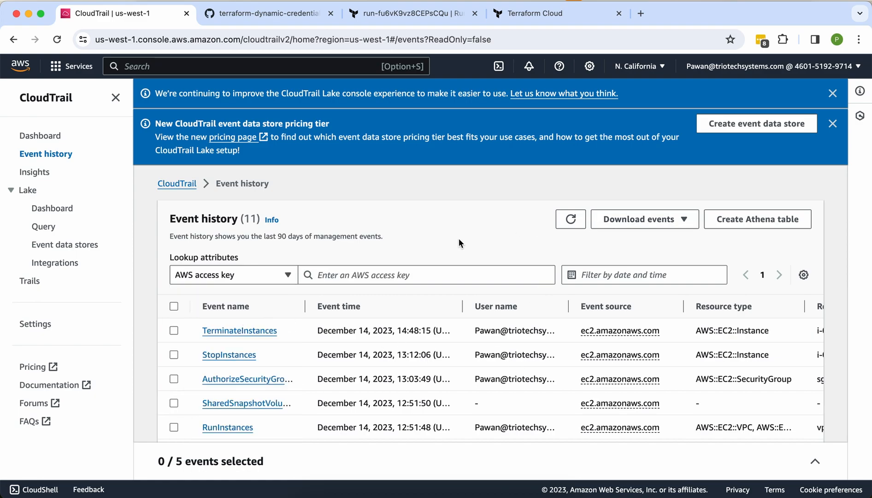
{"action": "left_click", "coordinate": [276, 280]}
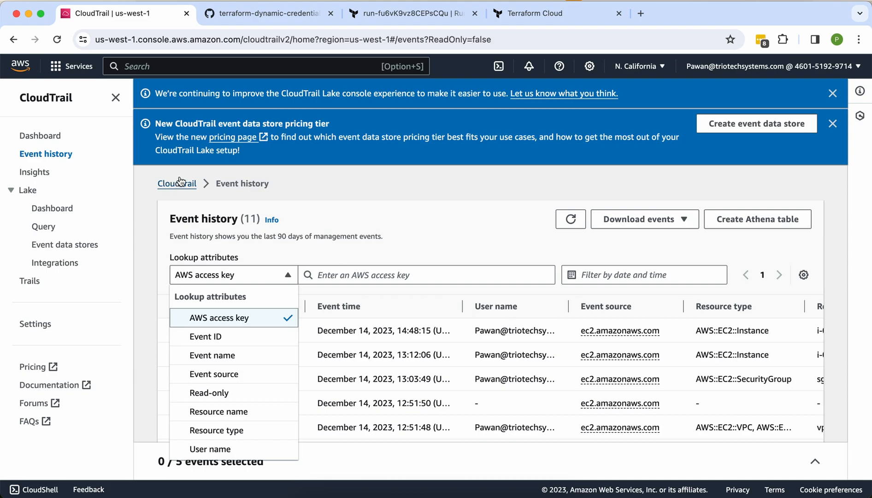
{"action": "left_click", "coordinate": [245, 344]}
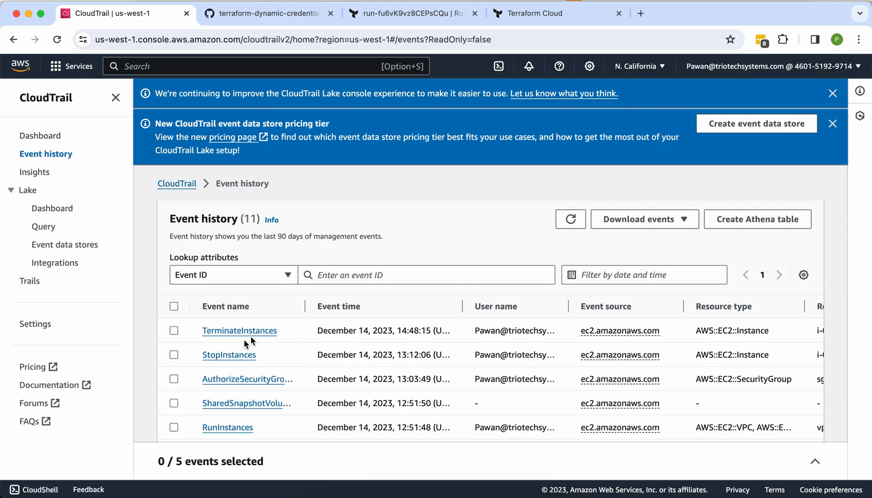
{"action": "scroll", "coordinate": [680, 301], "scroll_direction": "down", "scroll_amount": 1}
{"action": "scroll", "coordinate": [680, 301], "scroll_direction": "down", "scroll_amount": 4}
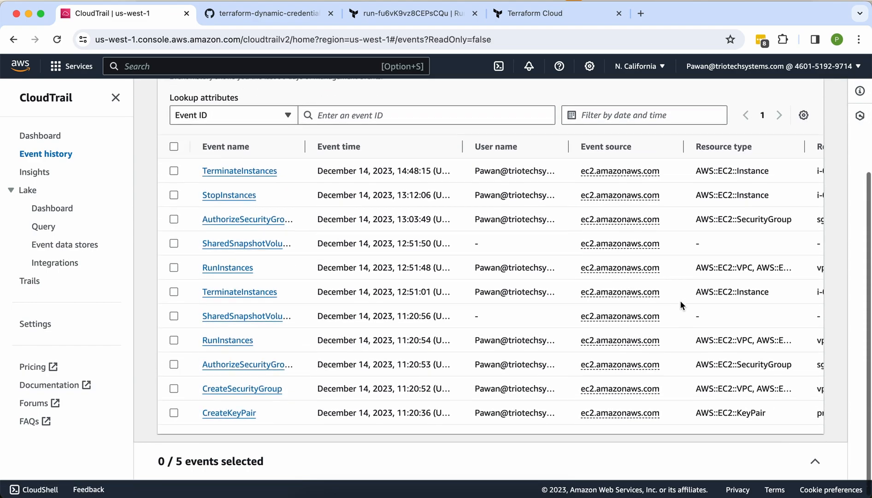
{"action": "scroll", "coordinate": [680, 301], "scroll_direction": "up", "scroll_amount": 4}
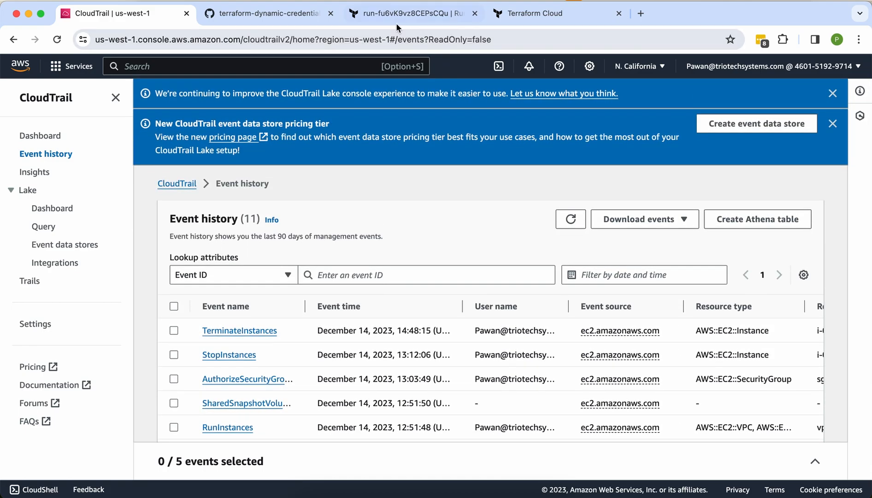
{"action": "left_click", "coordinate": [372, 16]}
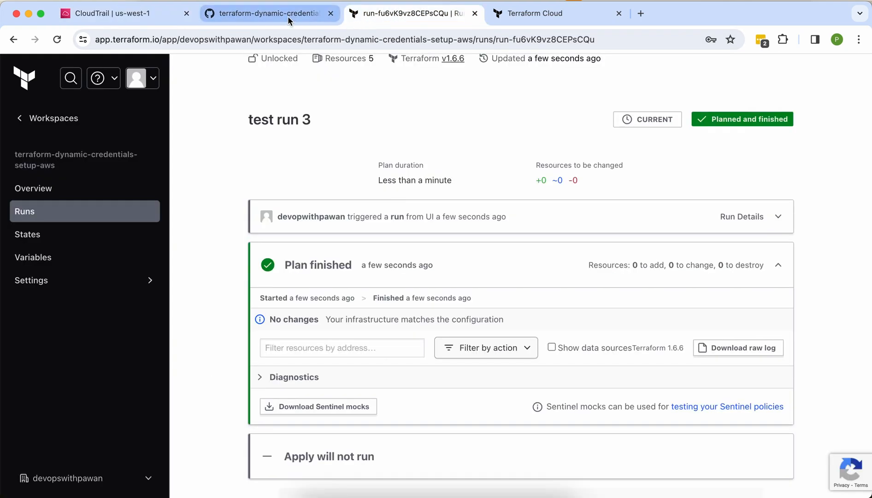